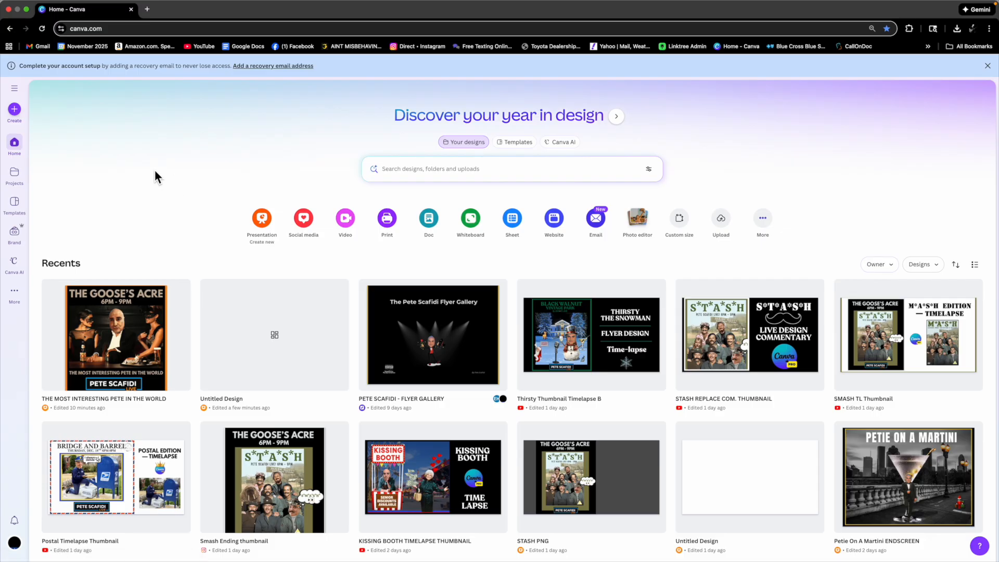
Open the recent Goose's Acre flyer design as a reference and return to the home page
left_click(115, 328)
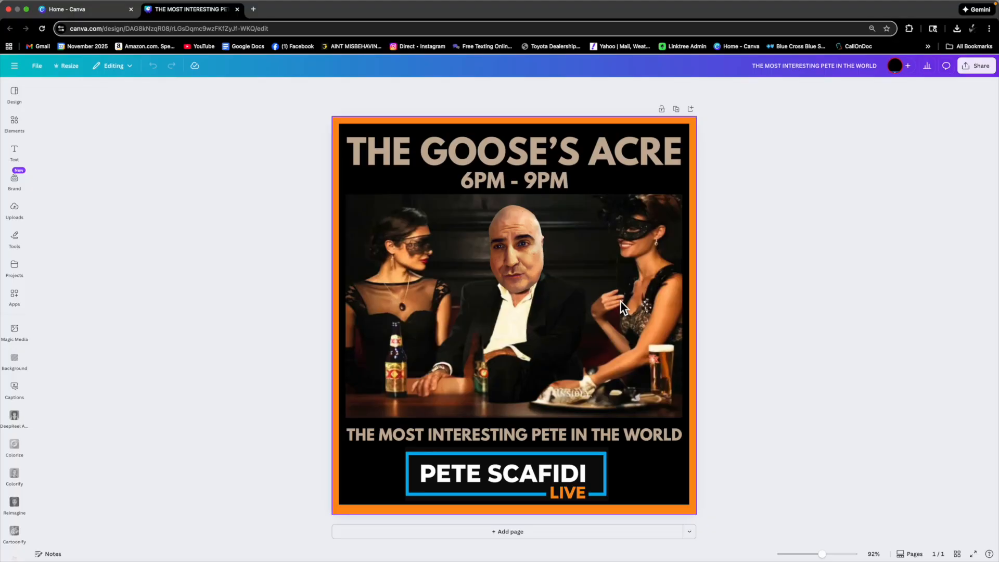
left_click(79, 20)
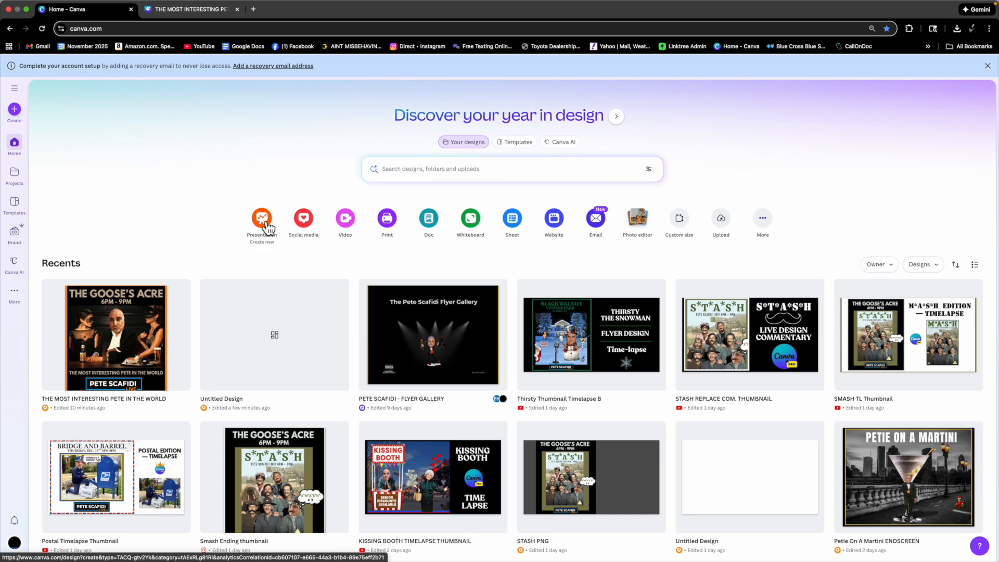
left_click(313, 226)
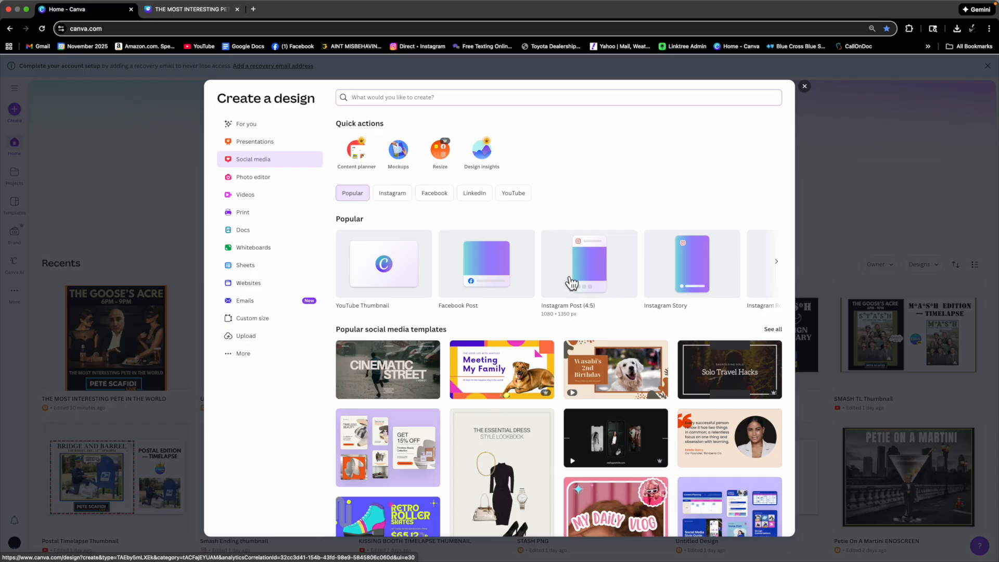
left_click(601, 270)
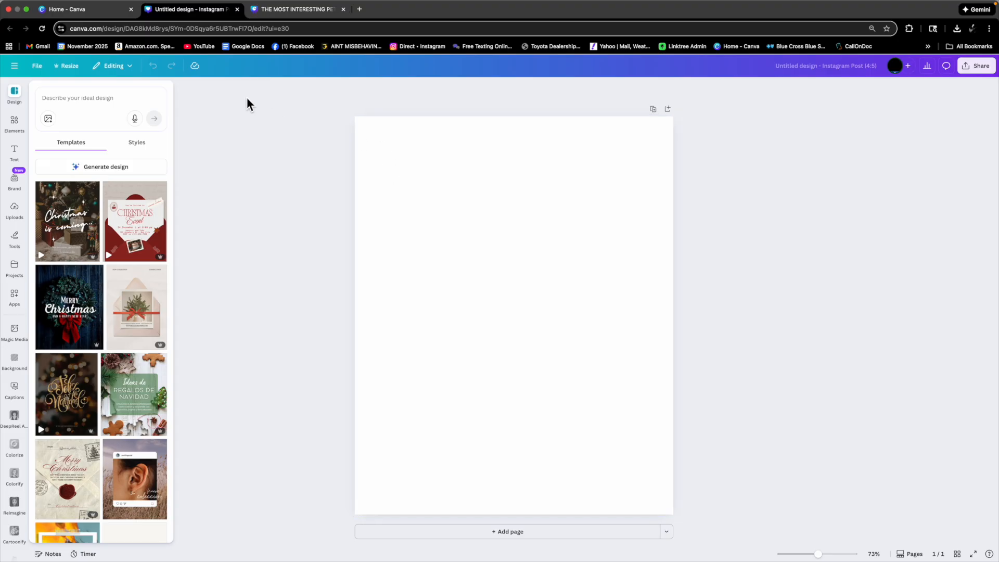
left_click(237, 9)
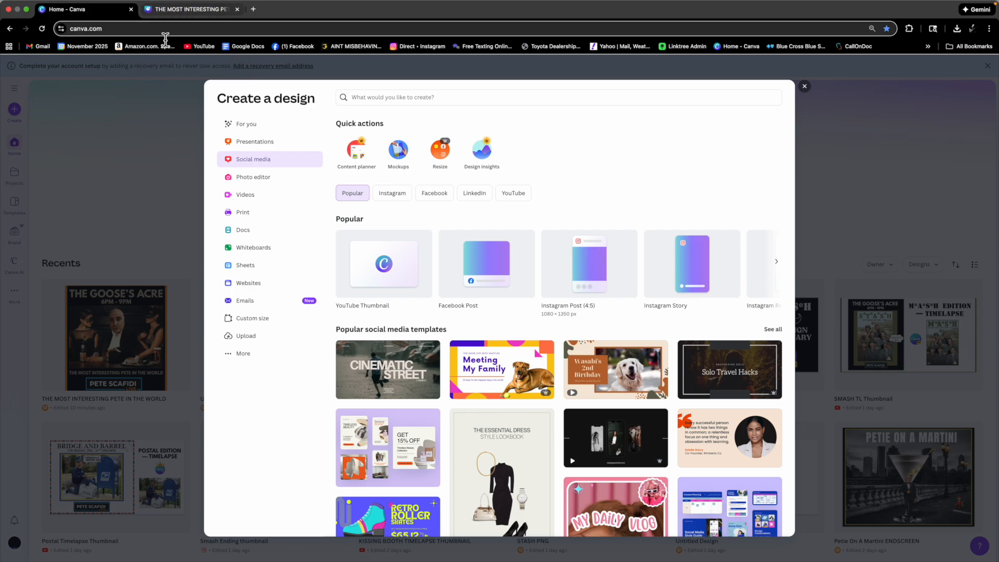
left_click(919, 141)
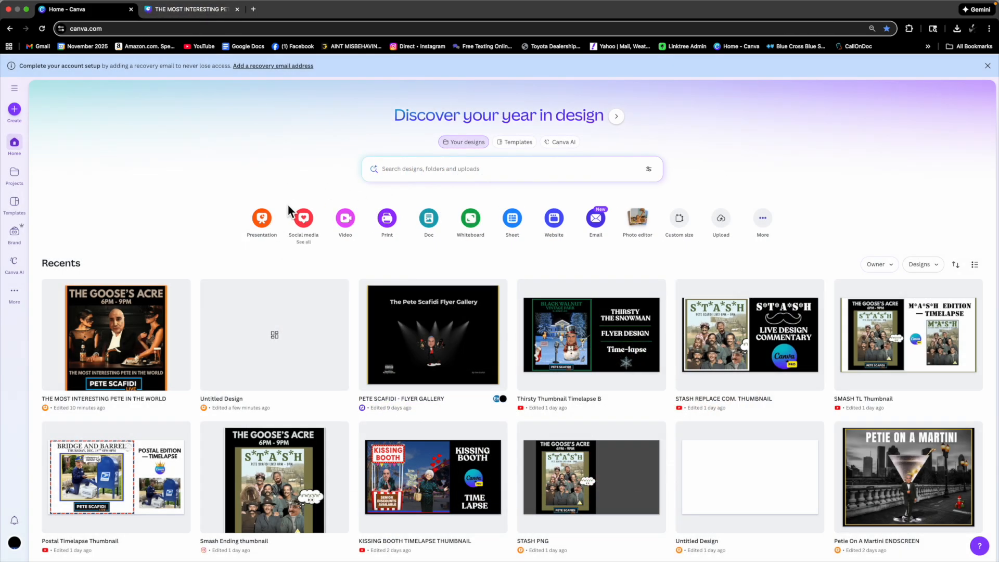
Create a blank presentation design and fit its whole page in view
left_click(264, 222)
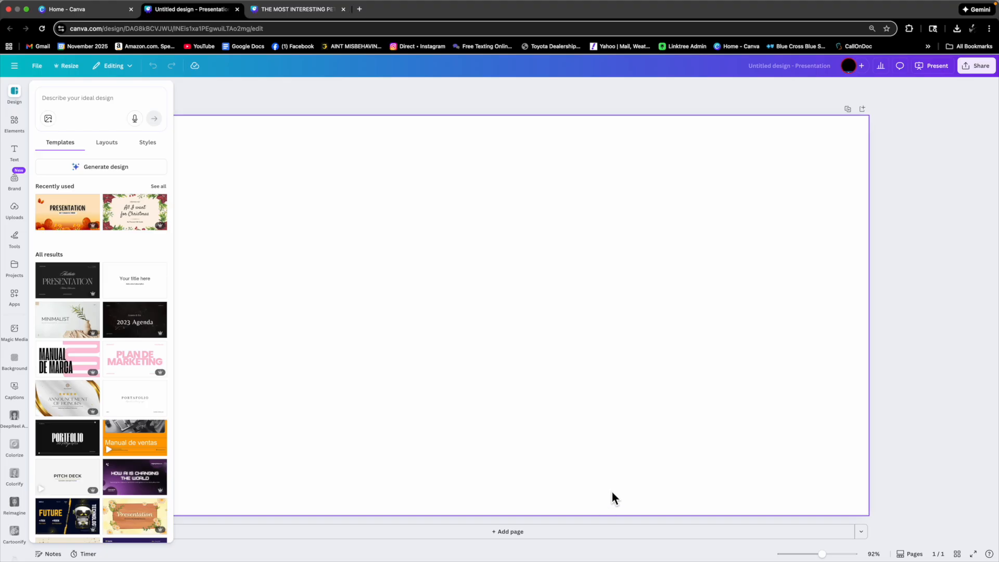
left_click(823, 554)
left_click_drag(825, 555, 826, 555)
left_click(517, 262)
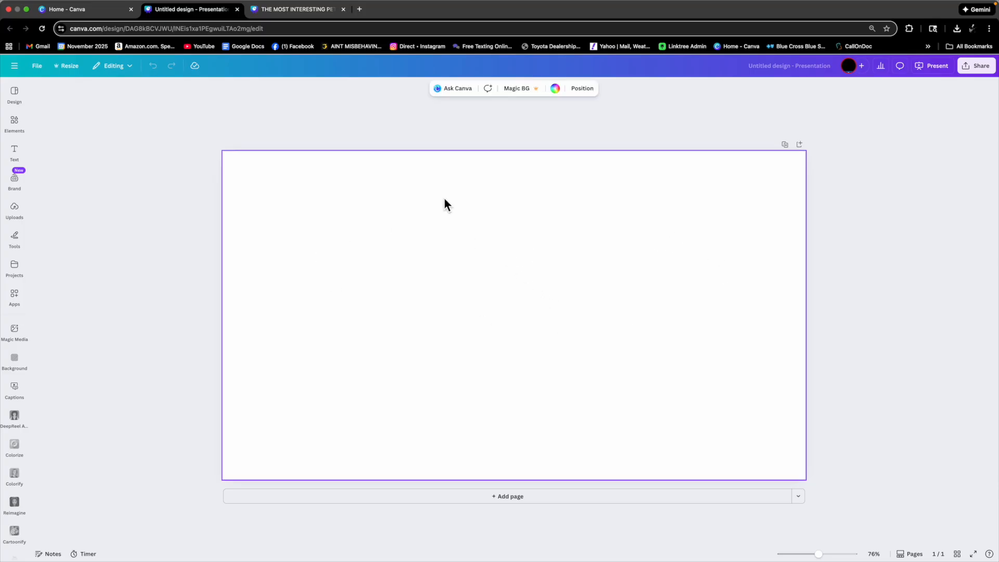
Search Google Images in a new browser tab for "the most interesting man in the world promo"
left_click(360, 10)
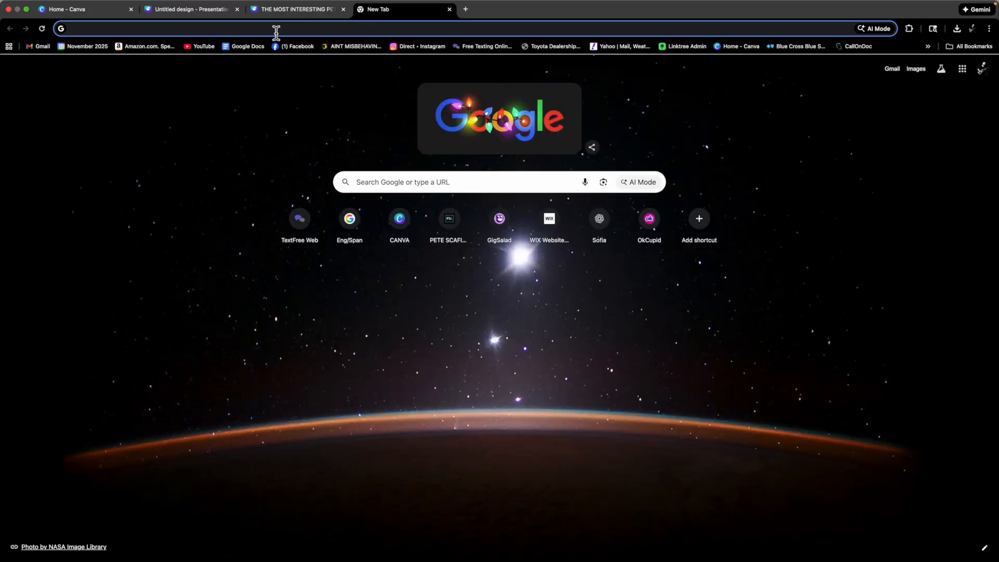
type("the m")
key("Return")
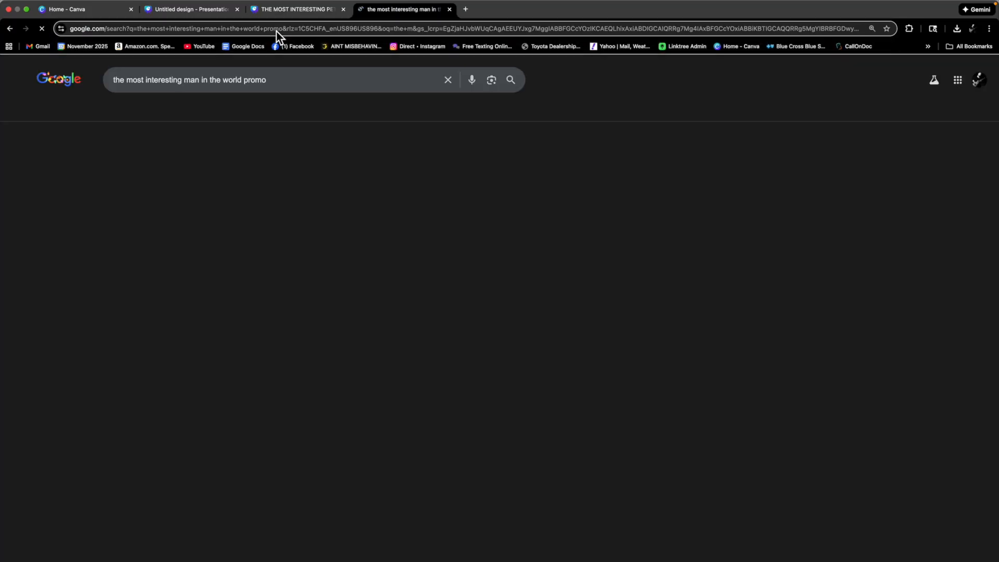
left_click(182, 111)
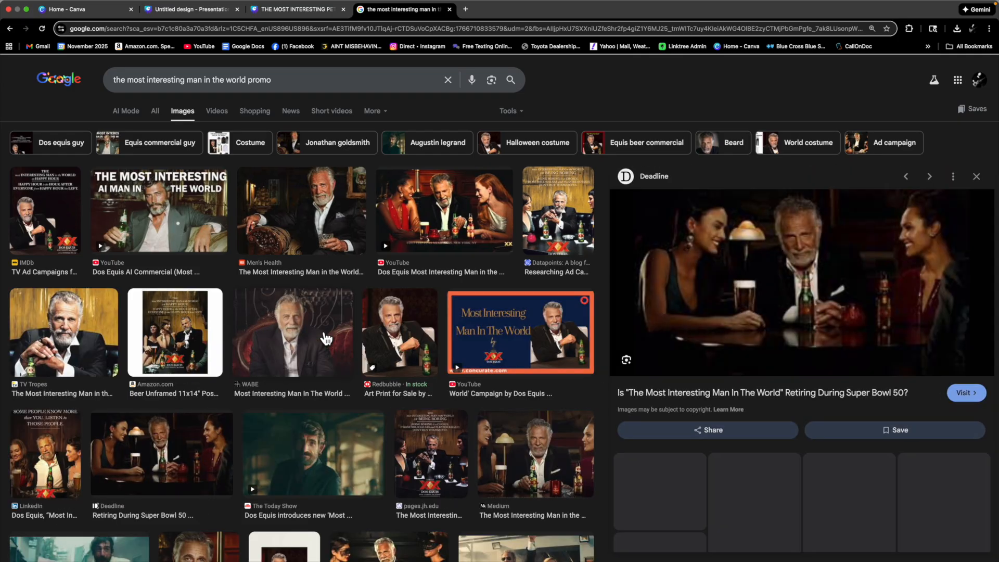
Preview the Deadline photo, then copy TheWrap's photo of the man seated between two masked women
left_click(326, 340)
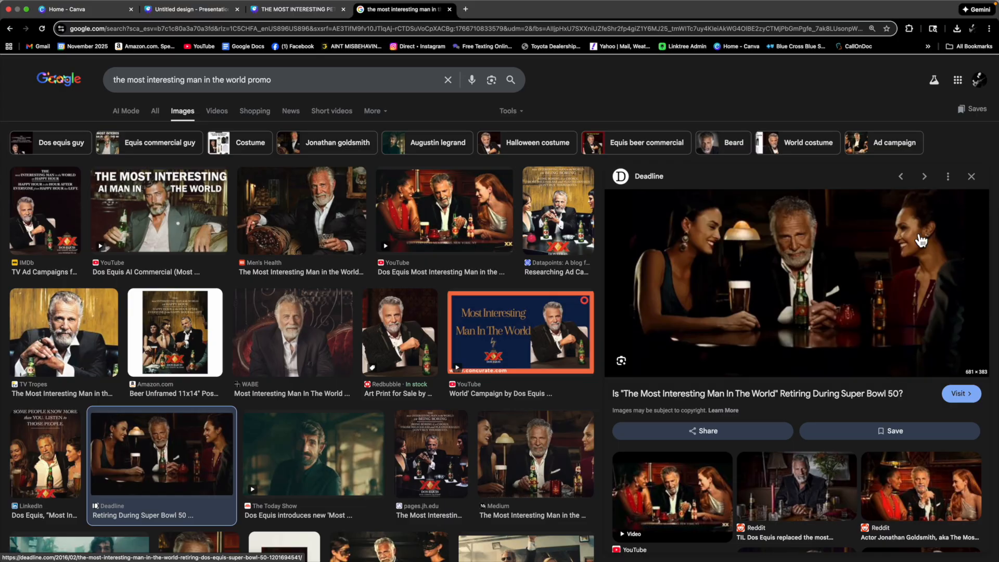
left_click(975, 179)
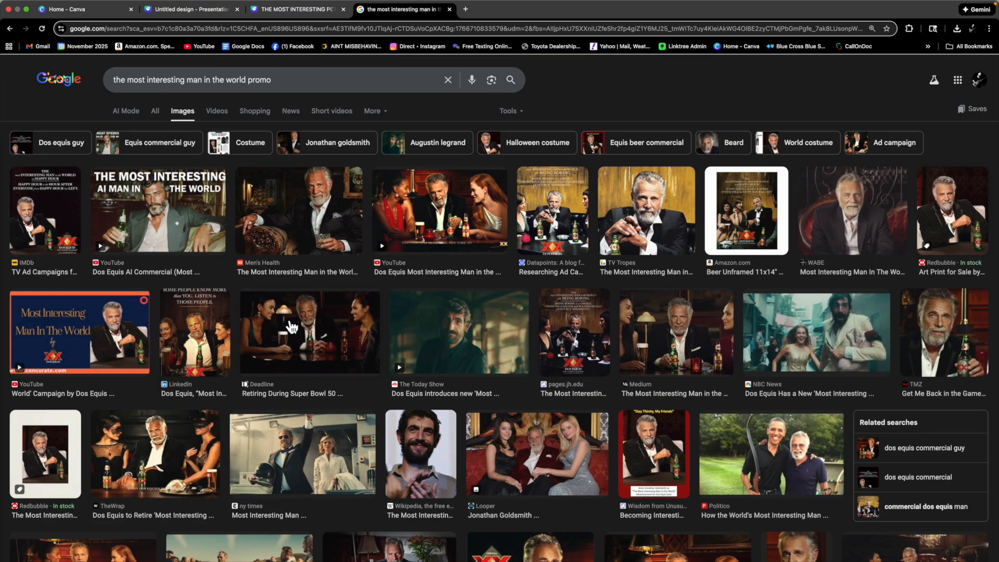
left_click(180, 453)
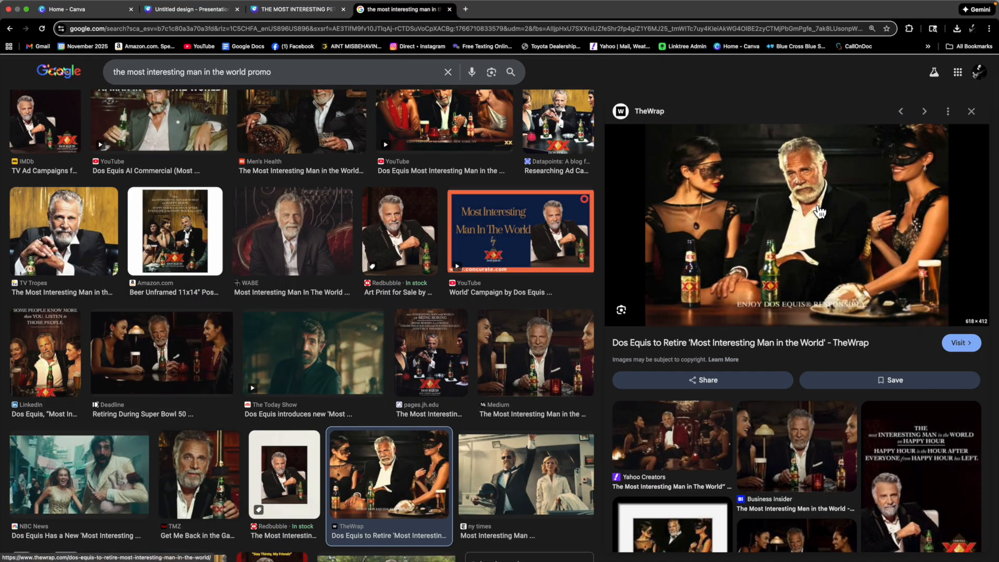
right_click(802, 198)
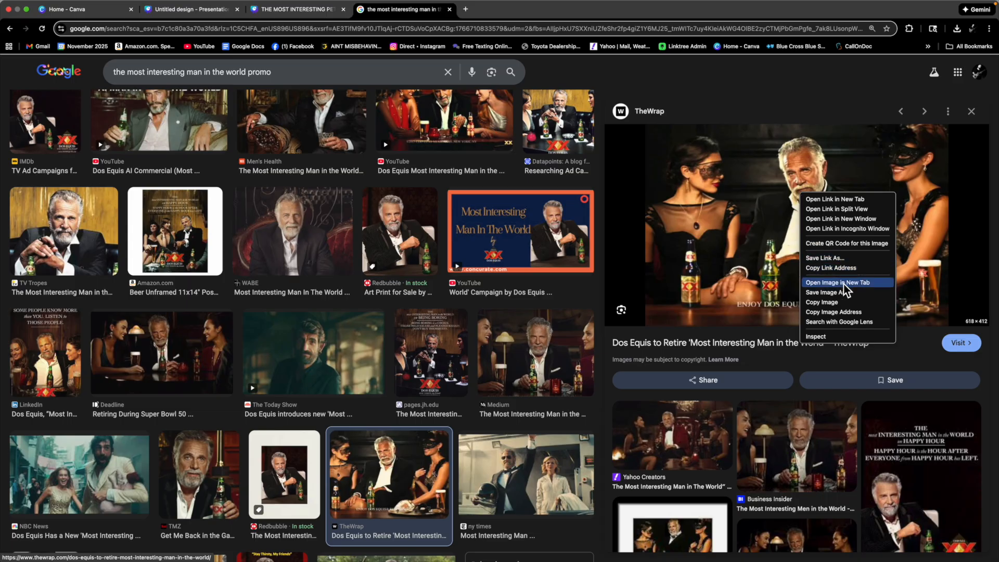
left_click(826, 303)
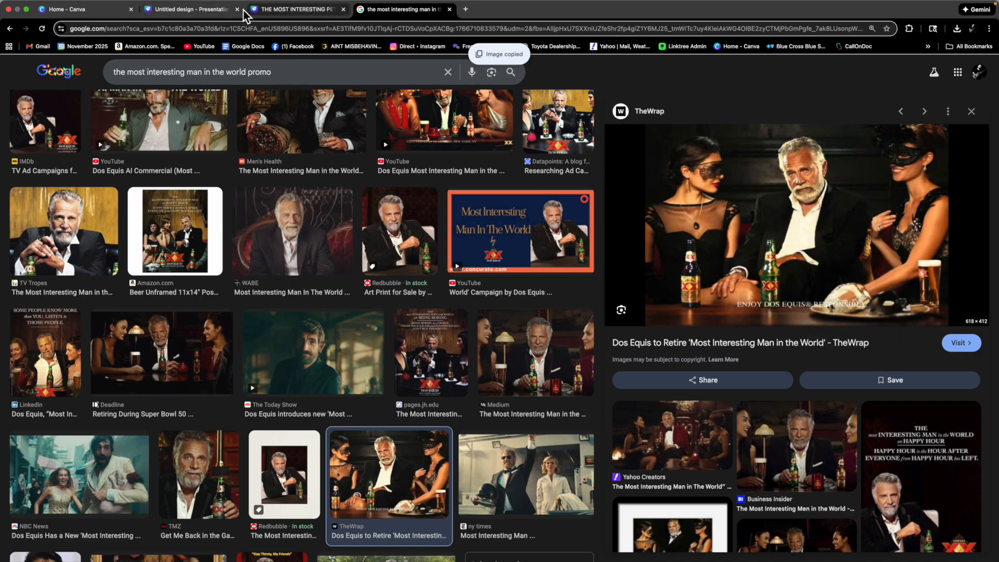
Switch to the blank Canva presentation and paste the copied photo onto its page
left_click(223, 10)
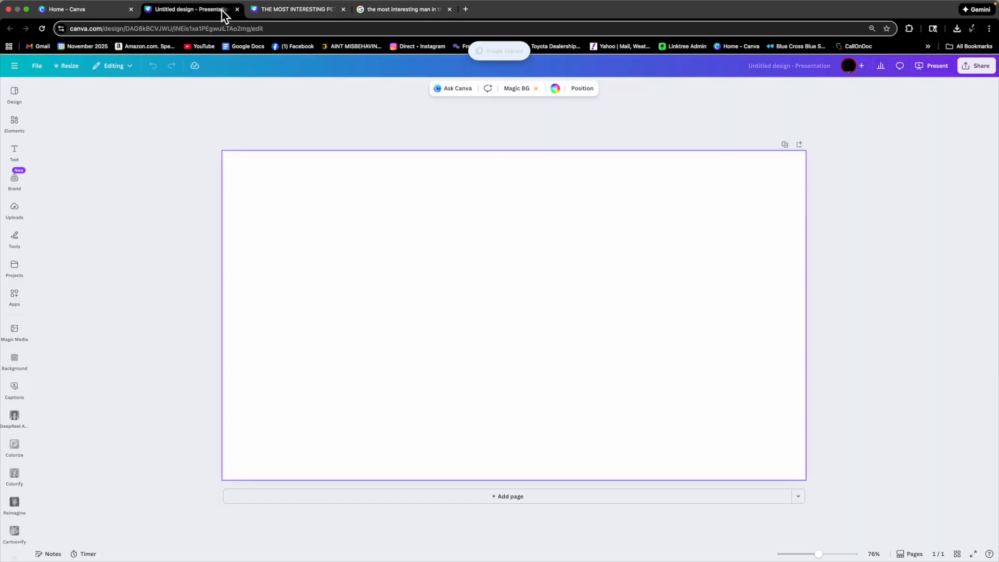
right_click(451, 221)
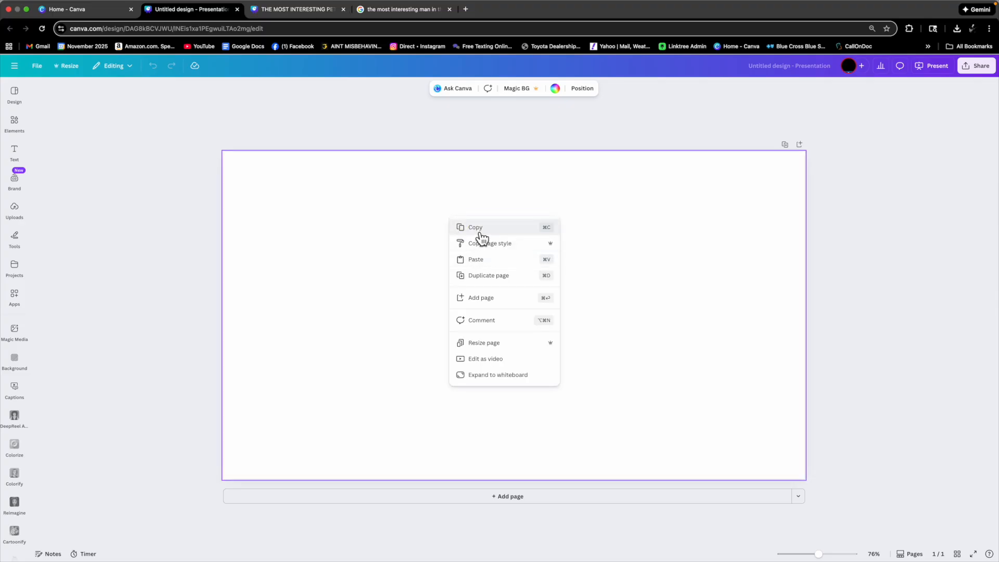
left_click(483, 263)
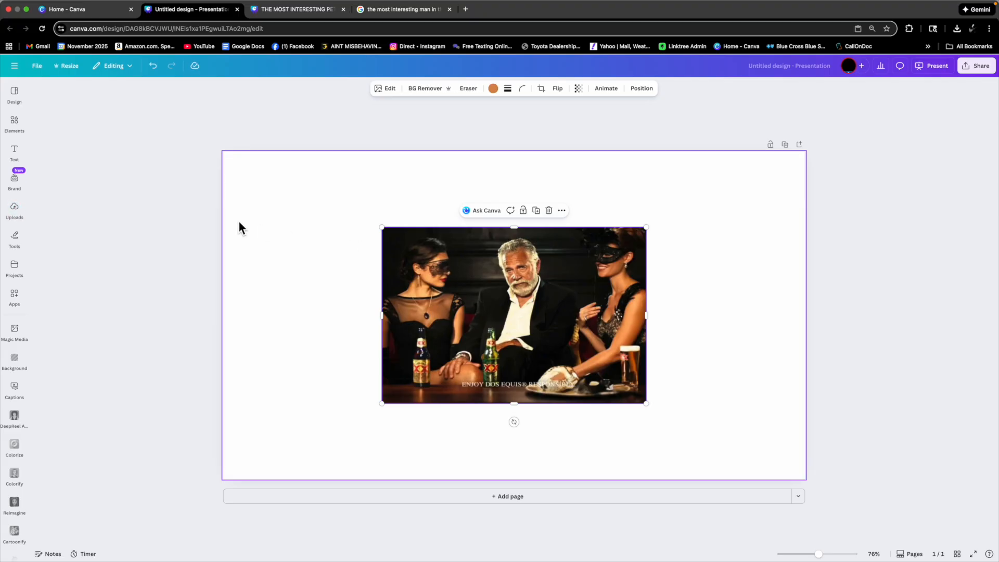
Check the uploaded images for the pasted photo and return to the page
left_click(15, 210)
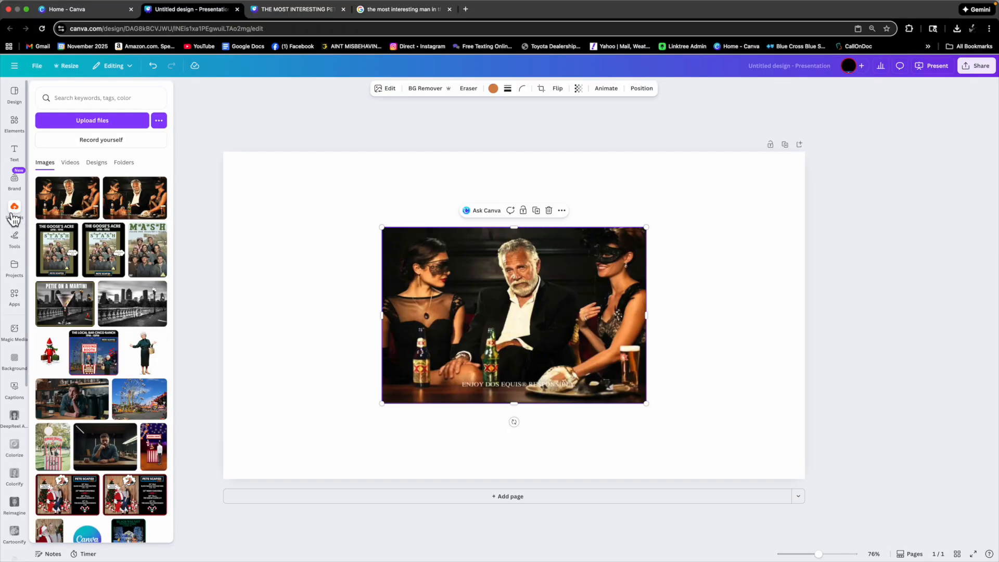
left_click(14, 209)
left_click(312, 185)
left_click(431, 244)
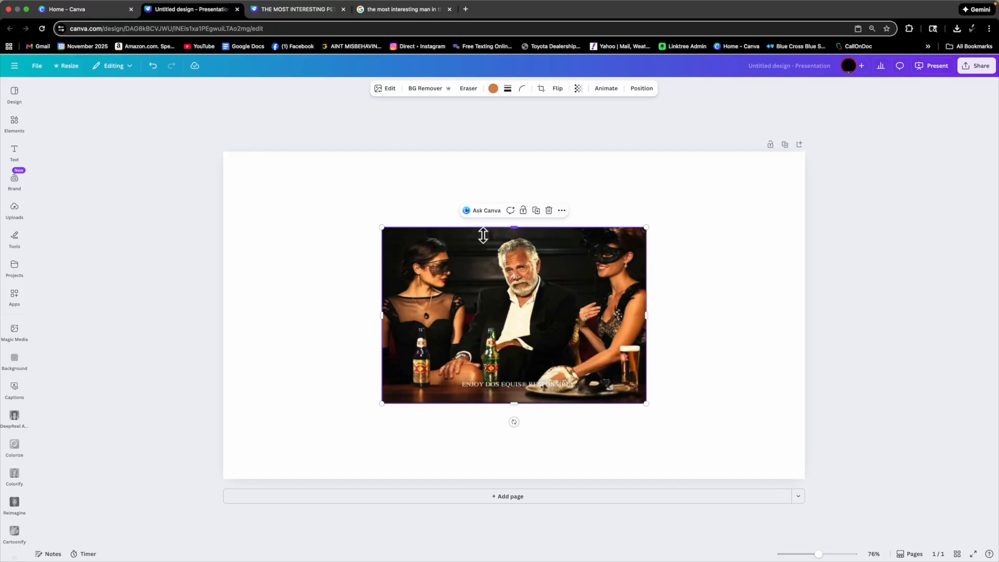
Enlarge the pasted photo and align it with the page's top edge, restoring its full width after a trial crop
left_click_drag(382, 227, 320, 186)
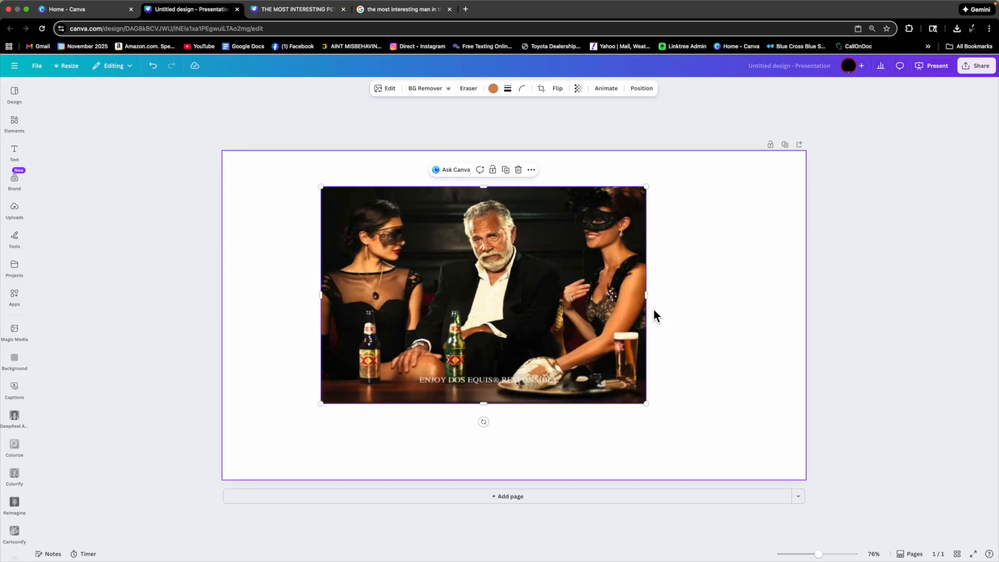
left_click_drag(644, 298, 562, 297)
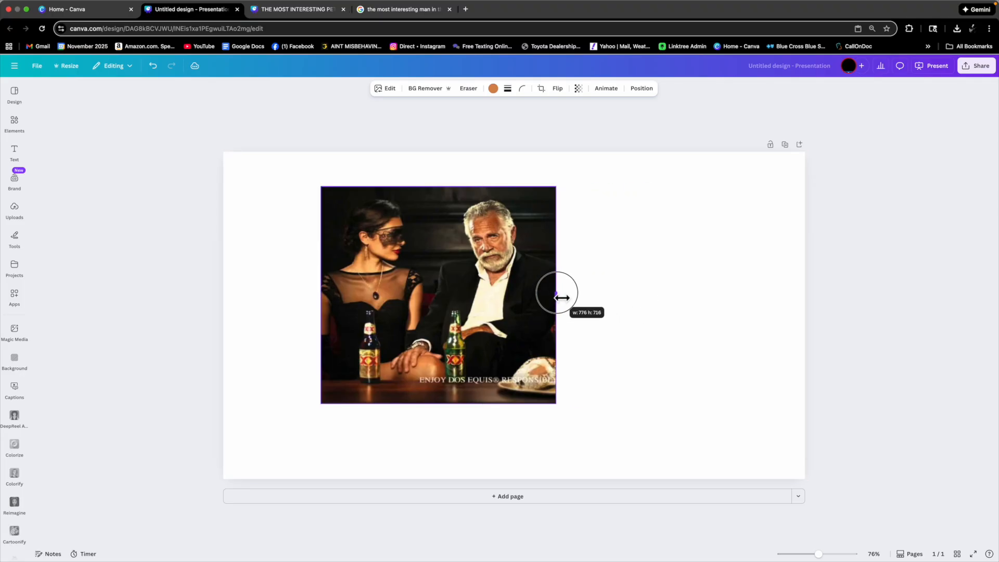
mouse_move(322, 297)
left_mouse_down()
mouse_move(440, 298)
mouse_move(316, 294)
left_mouse_up()
left_click_drag(560, 298, 649, 294)
left_click(696, 289)
left_click_drag(586, 305, 584, 270)
left_click_drag(650, 370, 743, 447)
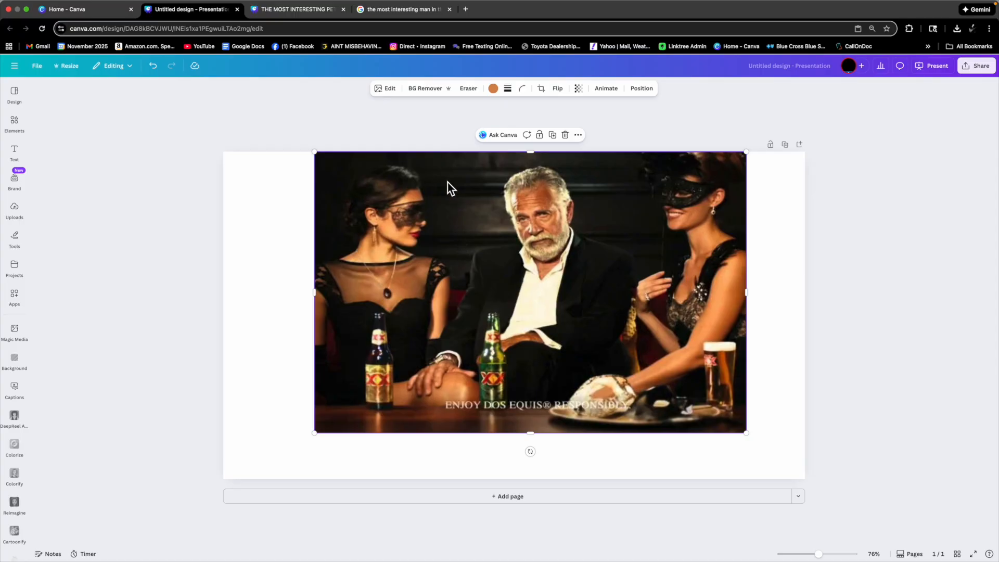
Extract the "ENJOY DOS EQUIS® RESPONSIBLY" caption from the photo as editable text with Grab Text
left_click(393, 94)
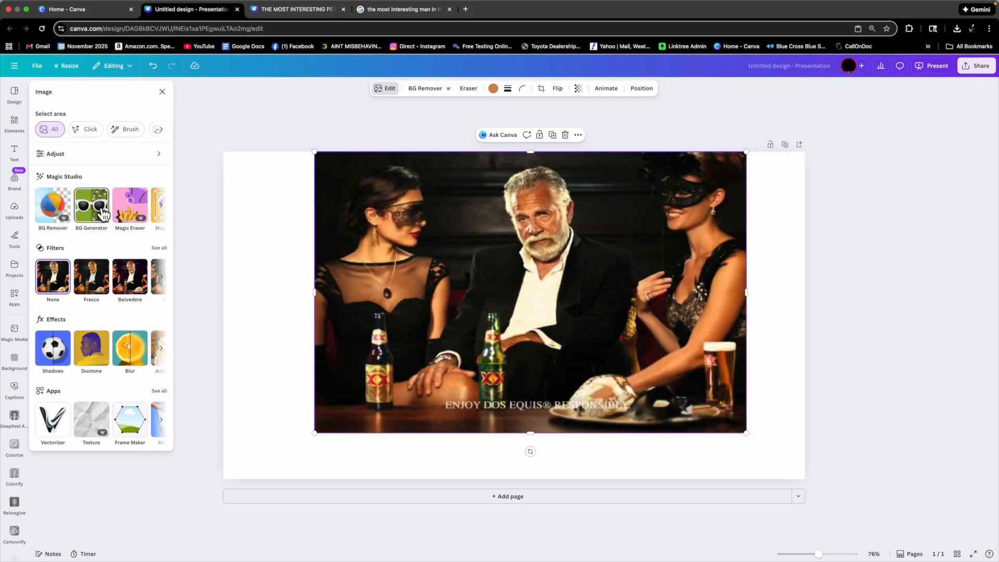
scroll(103, 215, "right", 3)
scroll(103, 215, "left", 1)
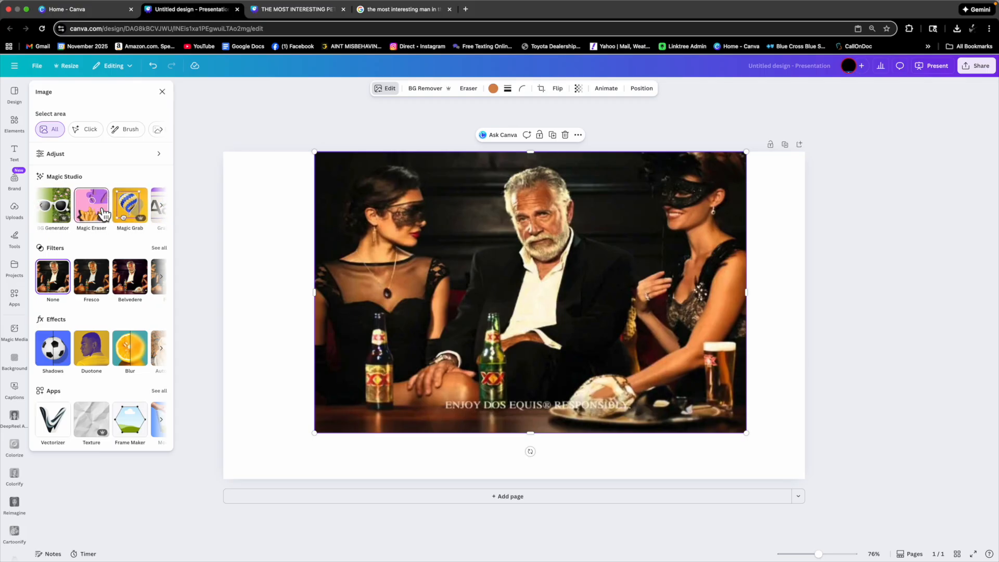
scroll(100, 210, "right", 2)
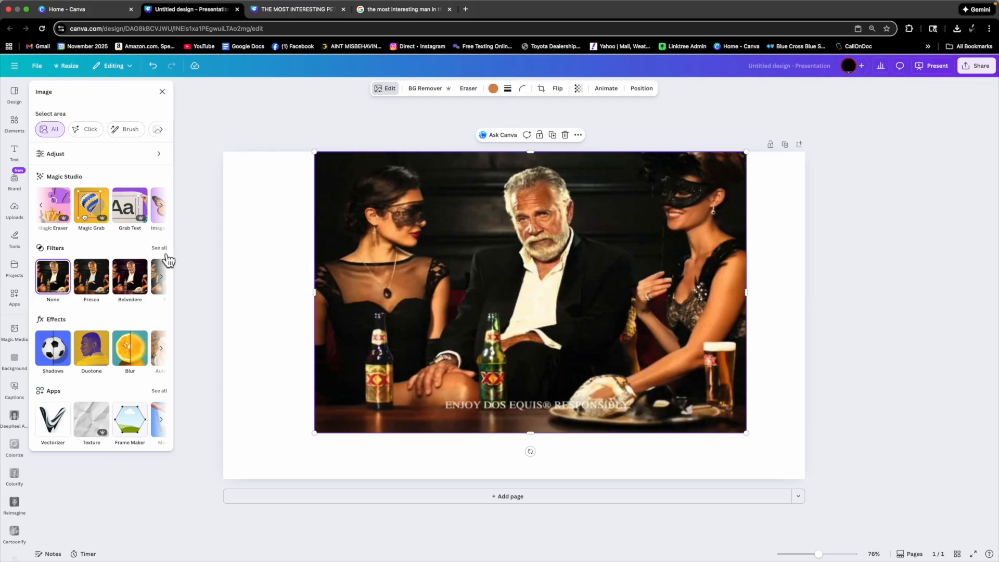
left_click(134, 209)
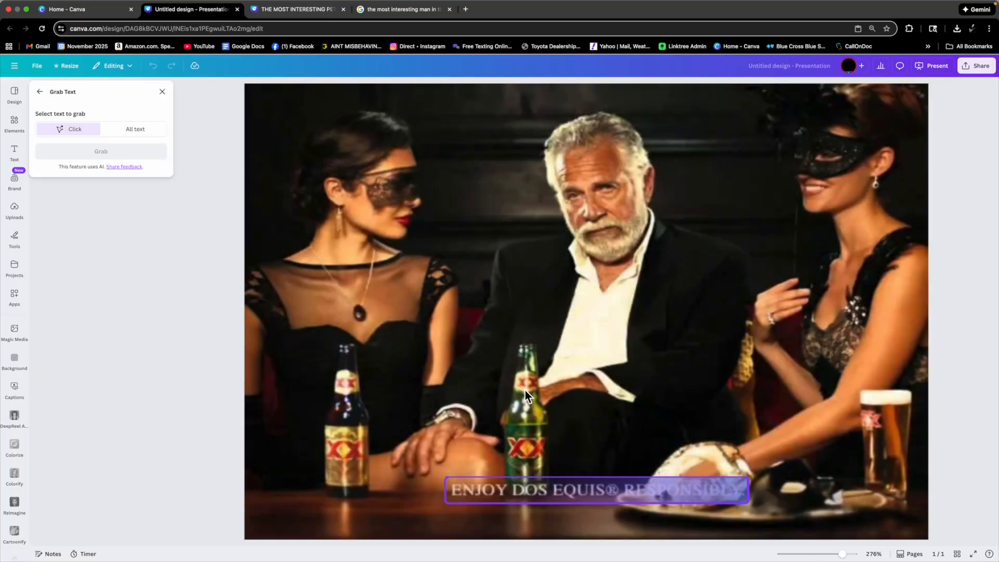
left_click(568, 496)
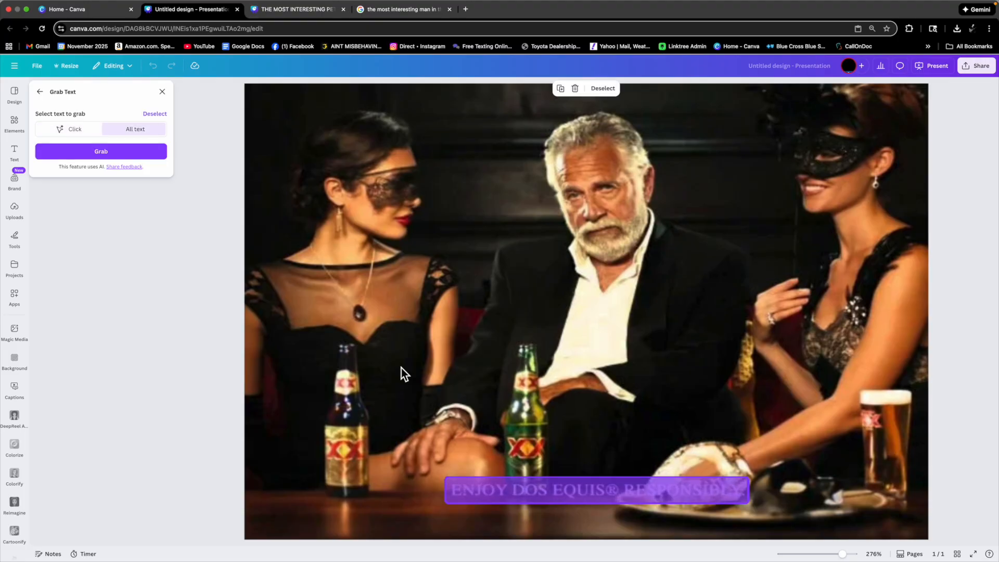
left_click(107, 154)
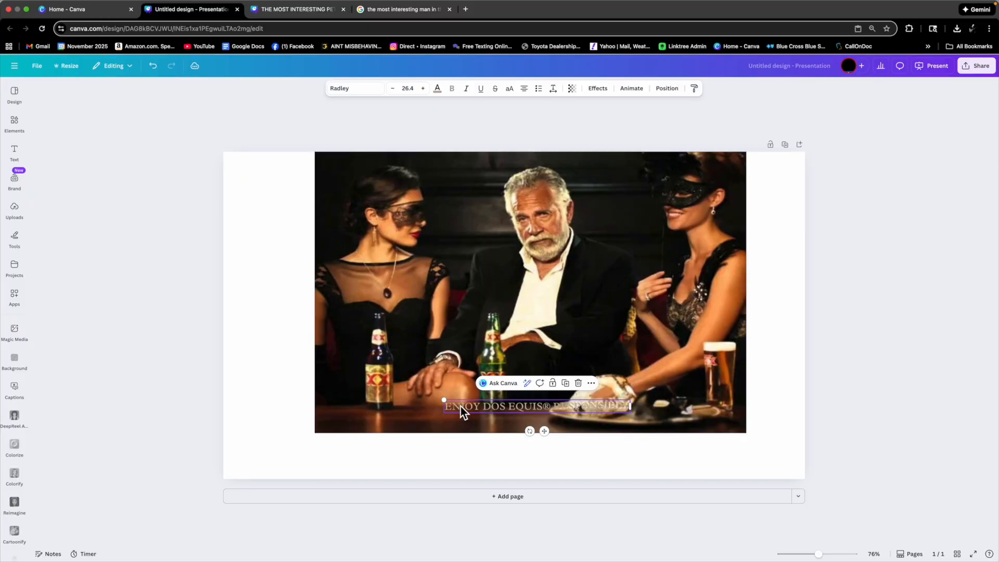
Enlarge the extracted caption to font size 46.3 and place it just below the photo
left_click_drag(449, 406, 312, 346)
left_click_drag(499, 409, 550, 455)
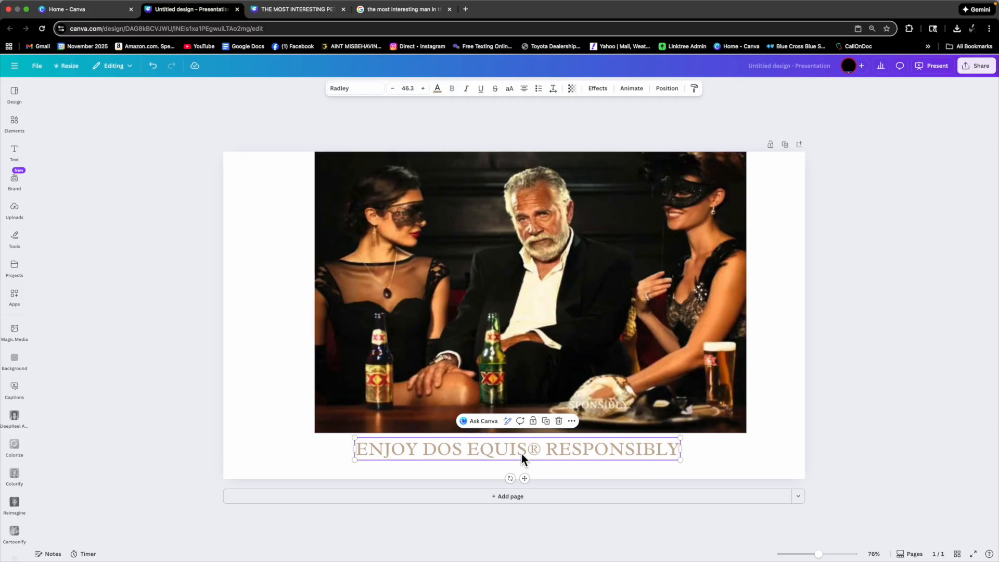
Replace the caption below the photo with "THE MOST INTERESTING", the featured person's first name, and "IN THE WORLD"
double_click(672, 448)
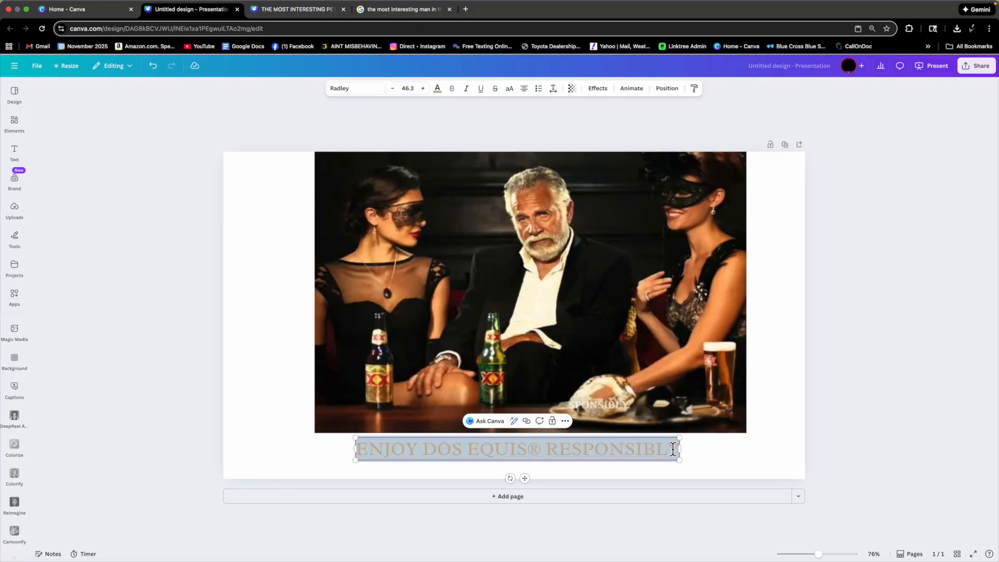
left_click(695, 452)
left_click(577, 449)
left_click(569, 452)
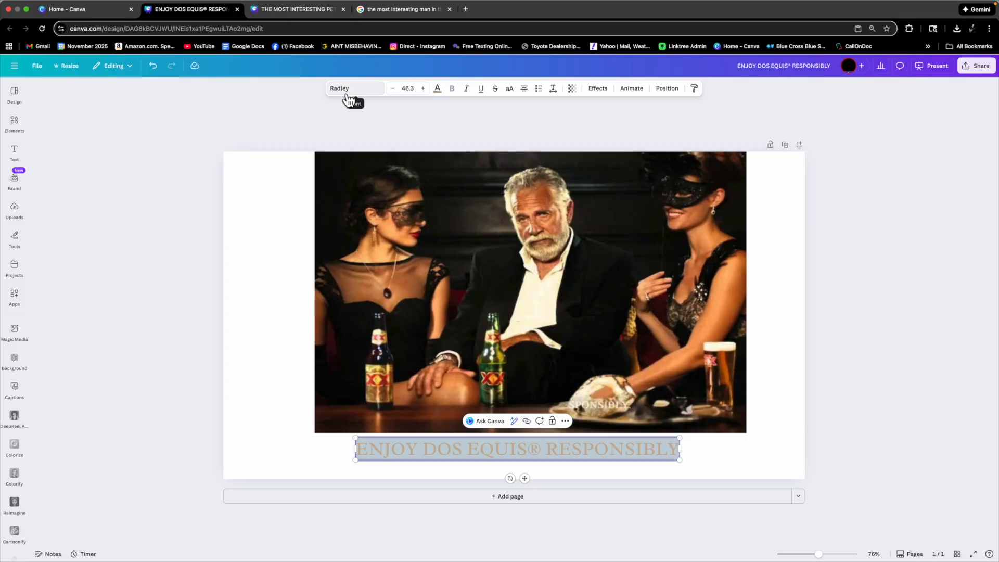
left_click(437, 449)
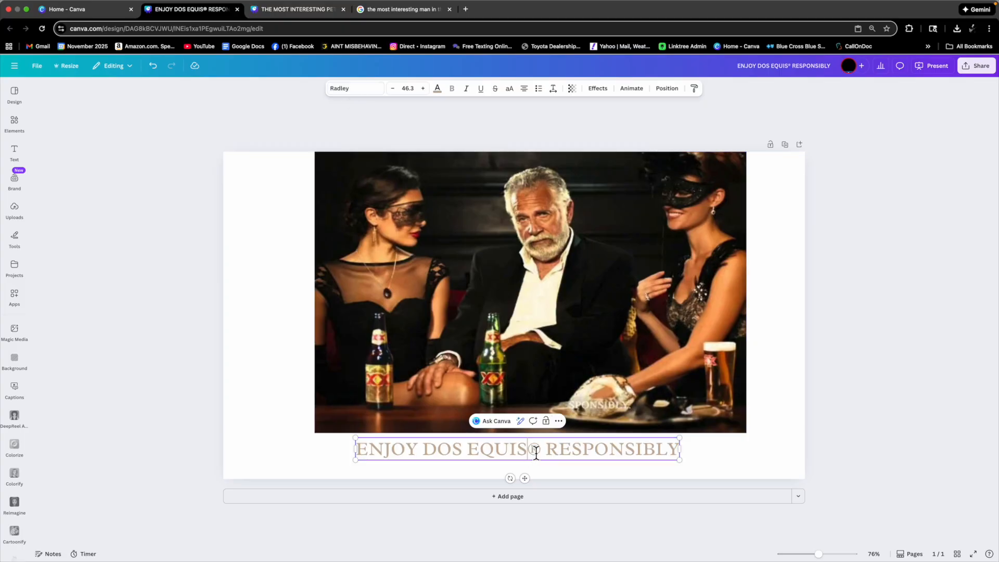
left_click_drag(359, 449, 687, 455)
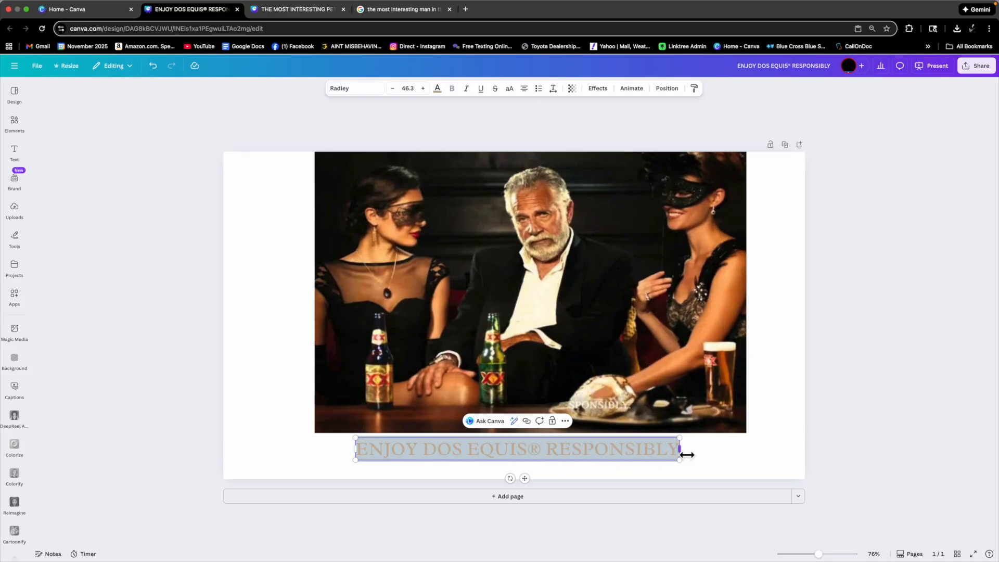
type("THE M")
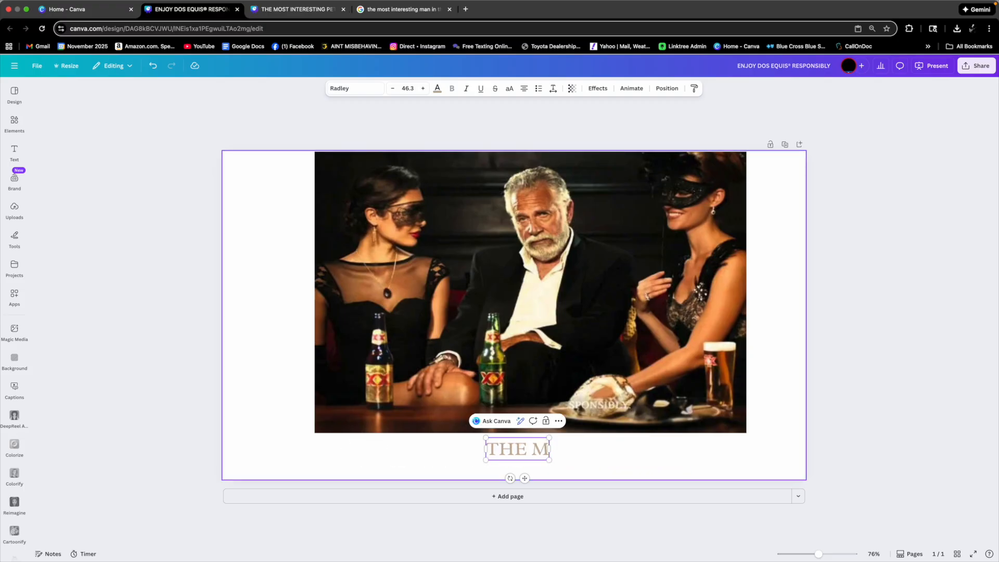
type("OST INTE")
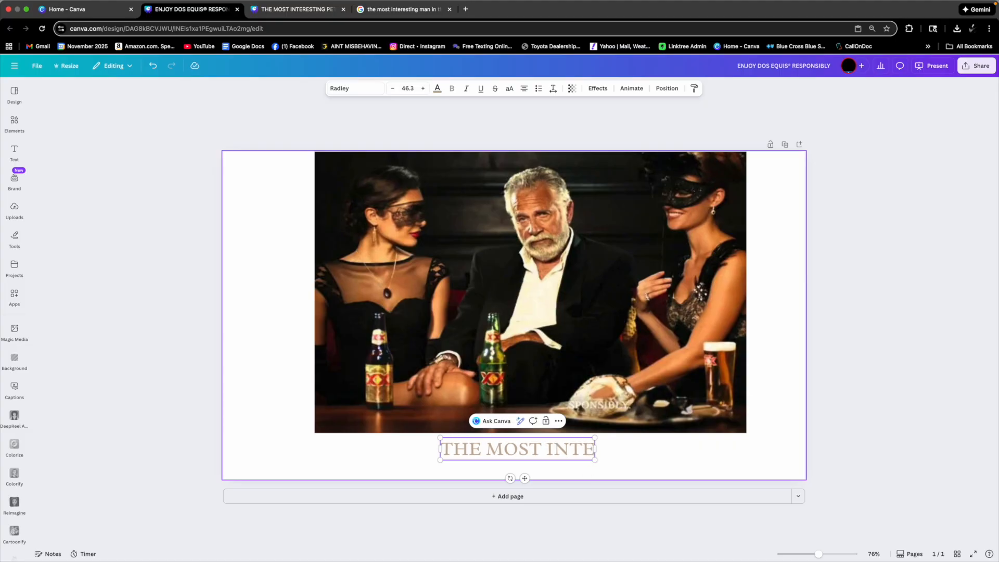
type("RESTING PETE")
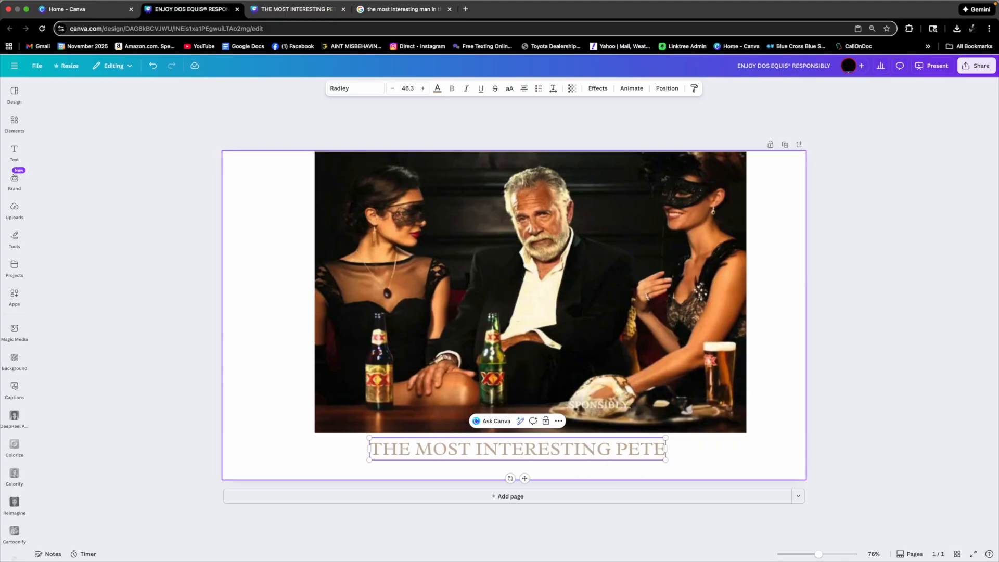
key("Caps_Lock")
type("IN THE WORLD")
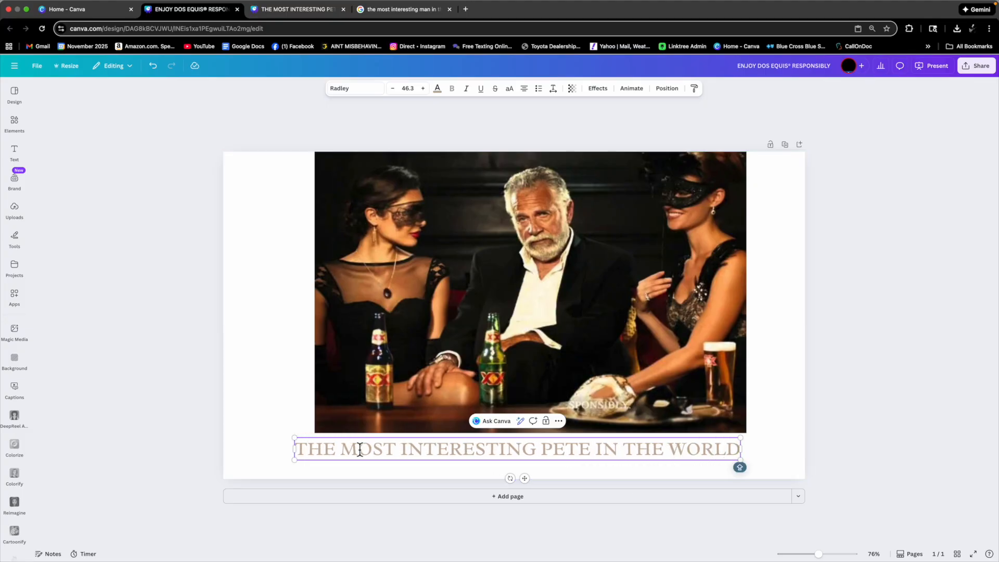
left_click(370, 471)
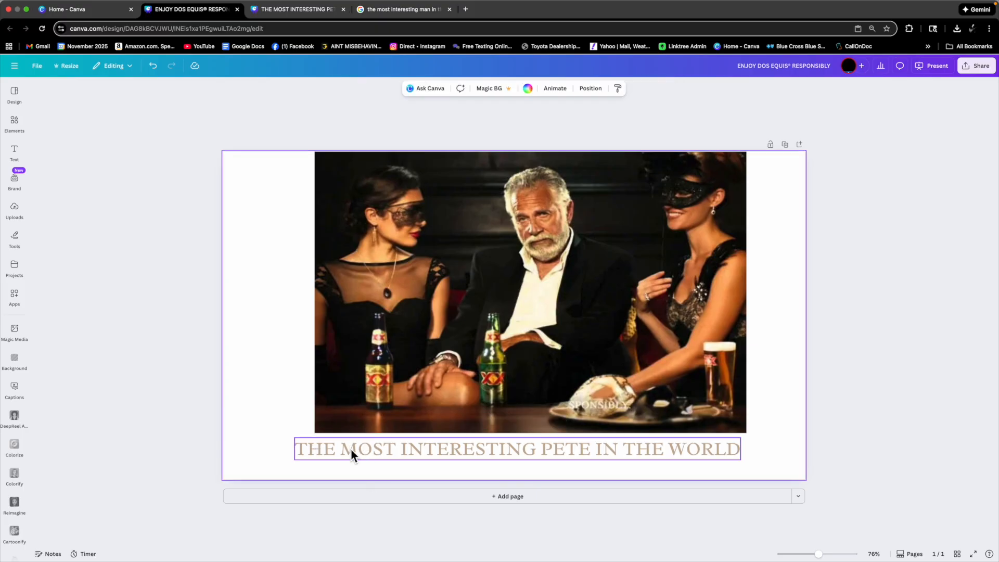
Resize the caption to font size 44.8 so it spans the photo's width, and move it closer beneath the photo
left_click(333, 449)
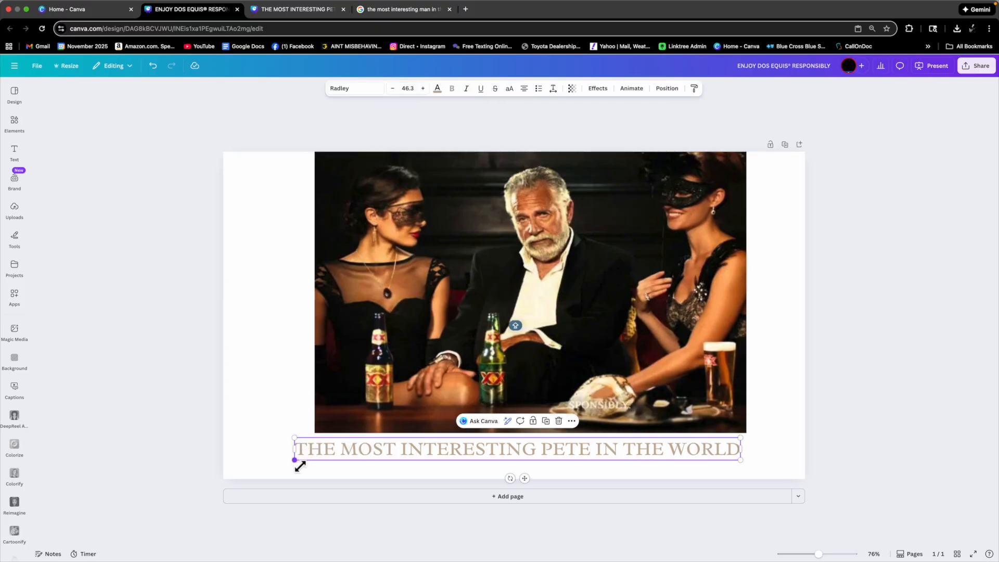
mouse_move(742, 462)
left_mouse_down()
mouse_move(817, 488)
mouse_move(748, 460)
left_mouse_up()
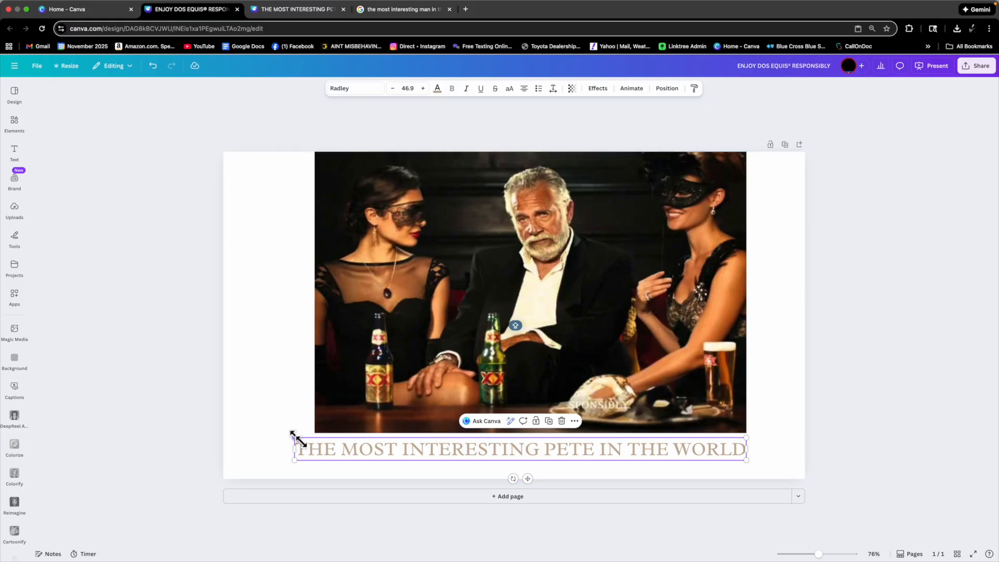
left_click_drag(295, 438, 315, 439)
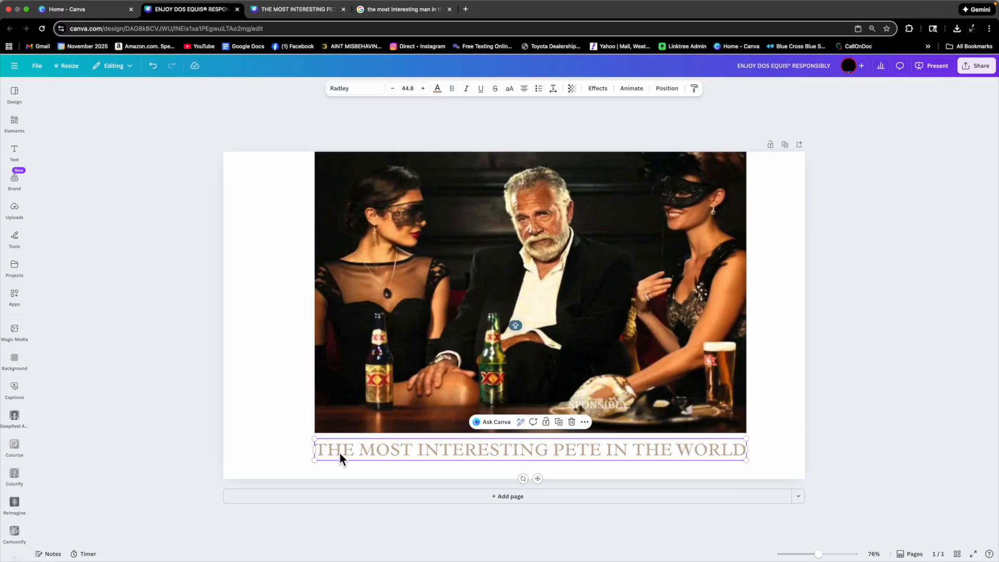
left_click_drag(445, 459, 446, 456)
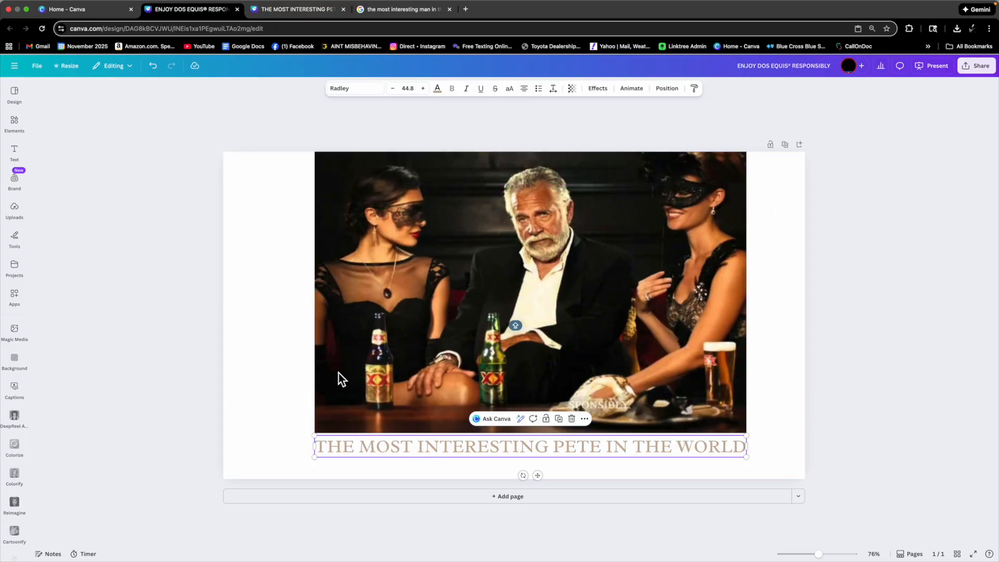
left_click(776, 420)
left_click(747, 455)
mouse_move(749, 459)
left_mouse_down()
mouse_move(896, 497)
mouse_move(746, 472)
left_mouse_up()
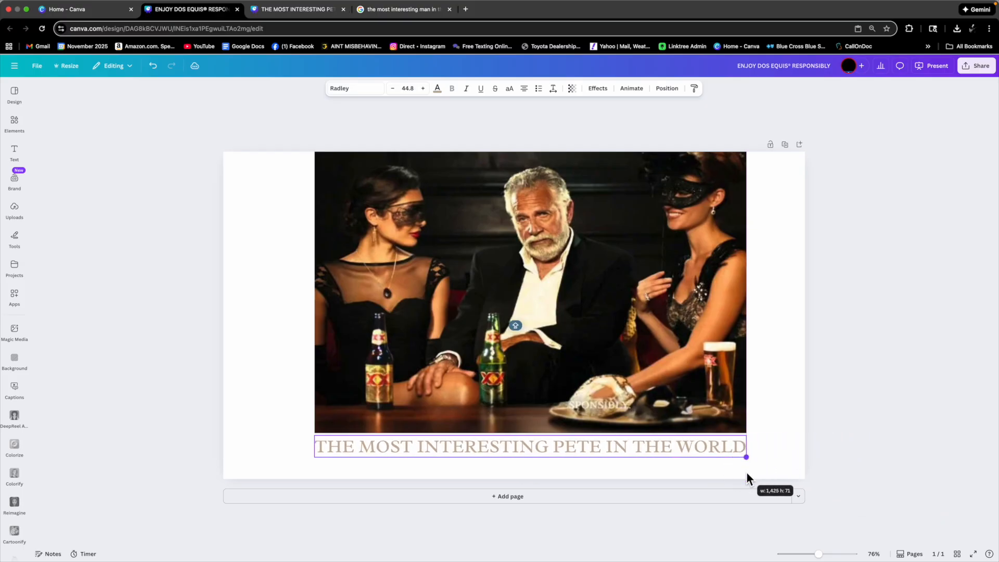
left_click(780, 453)
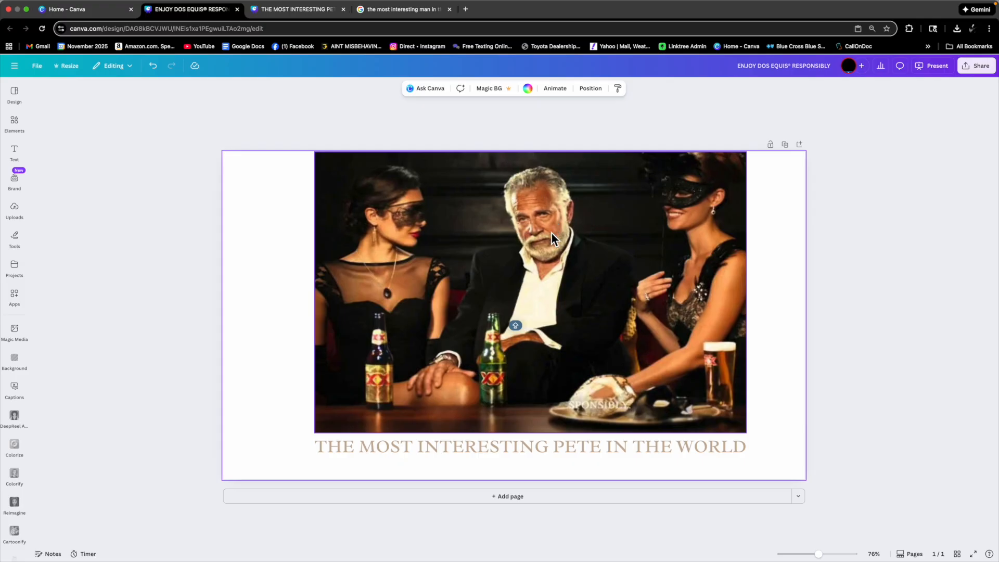
Move the caption down to the page's bottom edge and lower the photo to sit just above it
left_click(549, 448)
left_click_drag(549, 447, 551, 469)
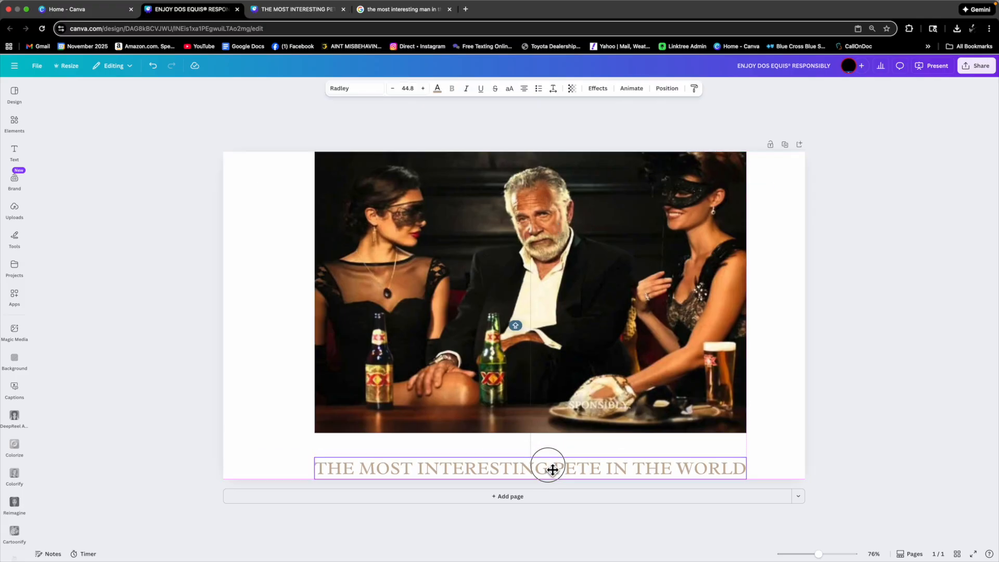
left_click_drag(531, 371, 534, 381)
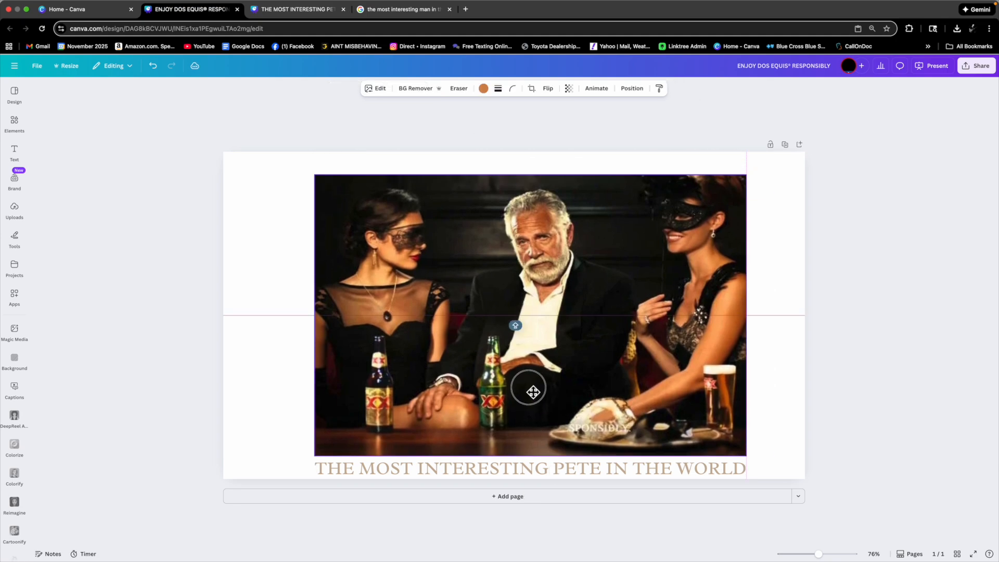
left_click(531, 391)
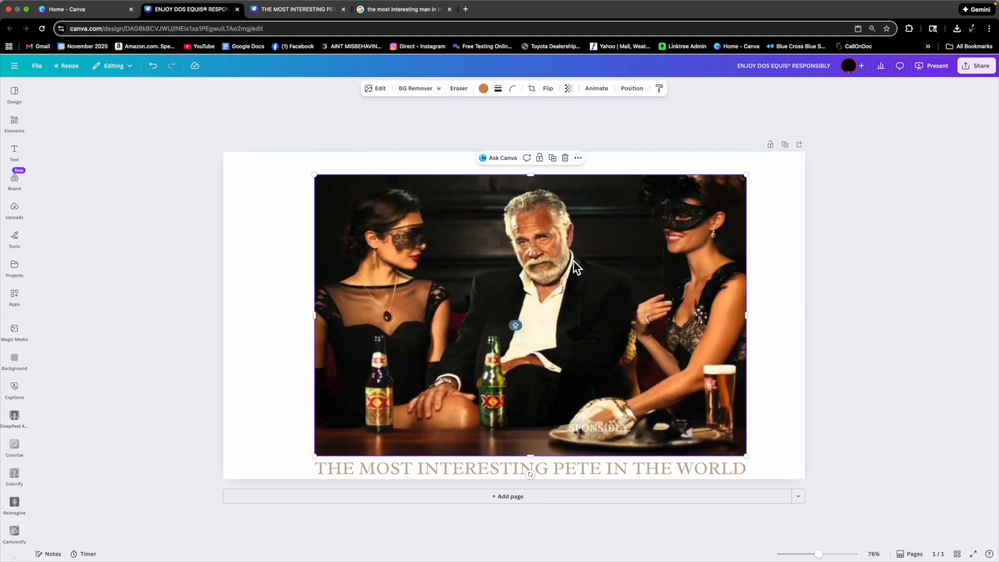
Open Magic Grab for the photo
left_click(381, 93)
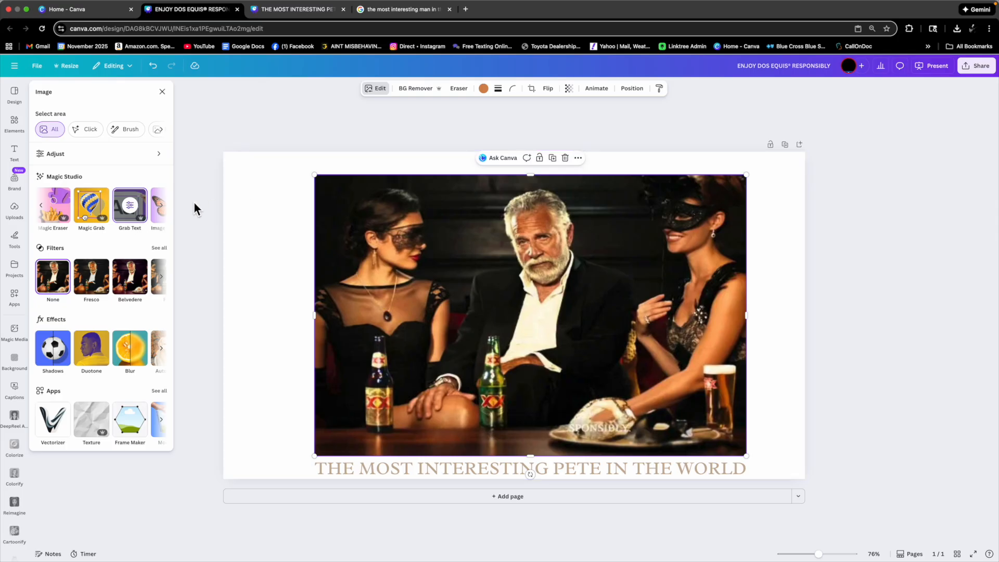
left_click(96, 208)
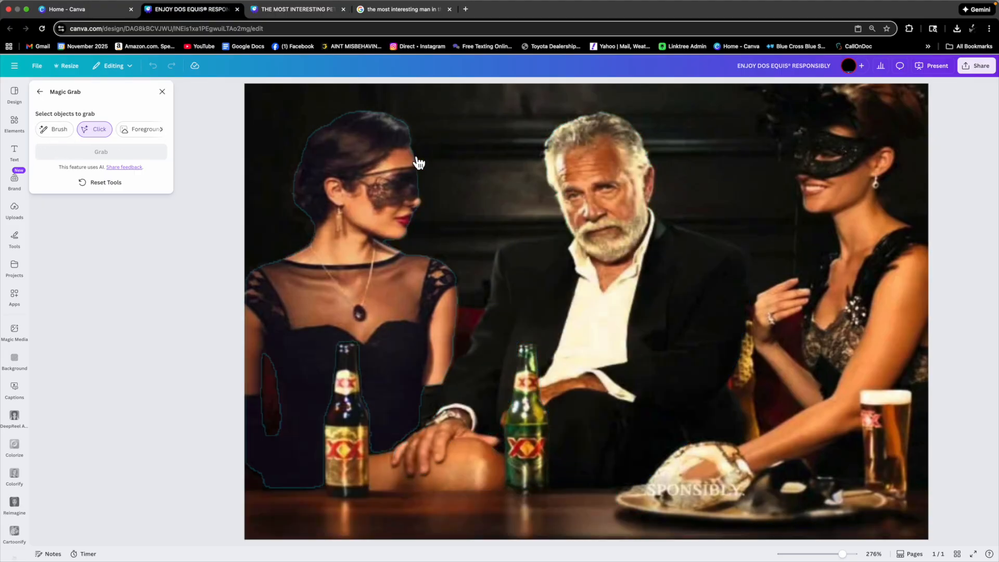
left_click(63, 139)
left_click_drag(79, 177, 61, 180)
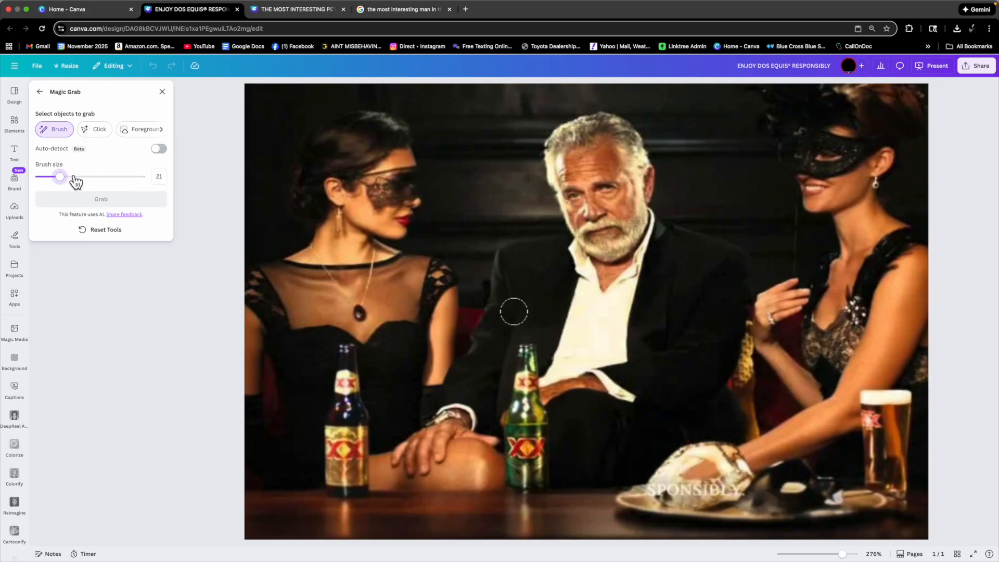
mouse_move(542, 180)
left_mouse_down()
mouse_move(560, 137)
mouse_move(613, 123)
mouse_move(644, 171)
mouse_move(597, 141)
mouse_move(562, 175)
mouse_move(610, 164)
mouse_move(604, 182)
mouse_move(645, 175)
mouse_move(644, 192)
mouse_move(567, 185)
mouse_move(571, 217)
mouse_move(623, 206)
mouse_move(617, 226)
mouse_move(644, 201)
mouse_move(640, 223)
mouse_move(738, 240)
mouse_move(765, 267)
mouse_move(562, 257)
mouse_move(515, 268)
mouse_move(530, 229)
mouse_move(656, 229)
mouse_move(714, 249)
mouse_move(523, 255)
mouse_move(528, 236)
mouse_move(743, 259)
mouse_move(704, 269)
mouse_move(508, 249)
mouse_move(500, 268)
mouse_move(533, 275)
mouse_move(675, 261)
left_mouse_up()
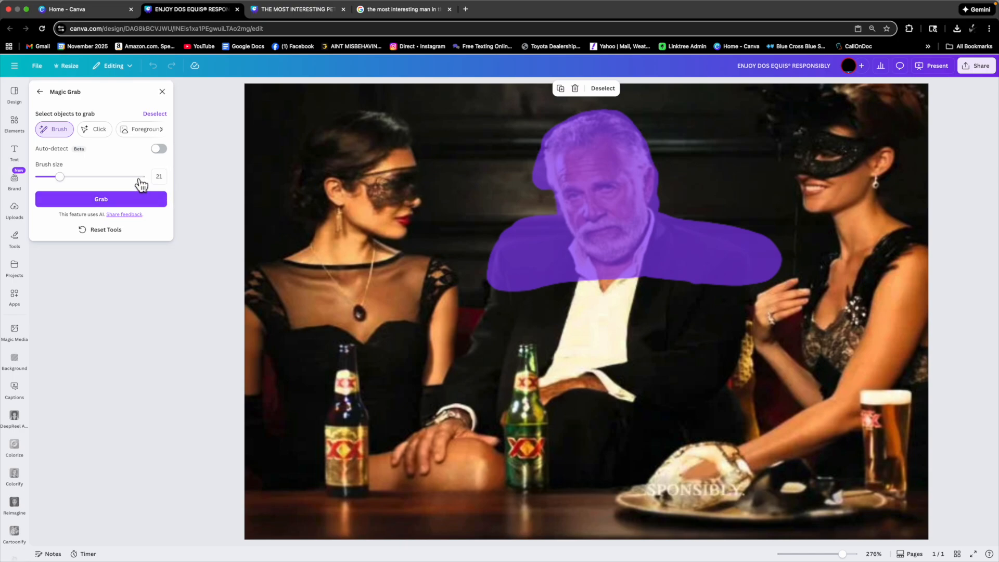
Select the whole man in the middle with Magic Grab's Click mode and grab him as a separate cutout
left_click(100, 131)
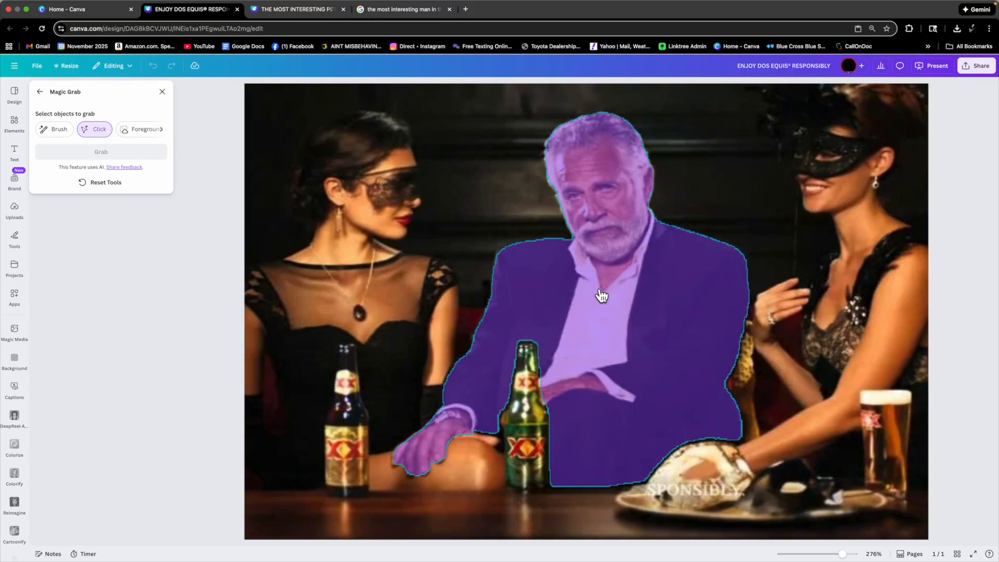
left_click(598, 293)
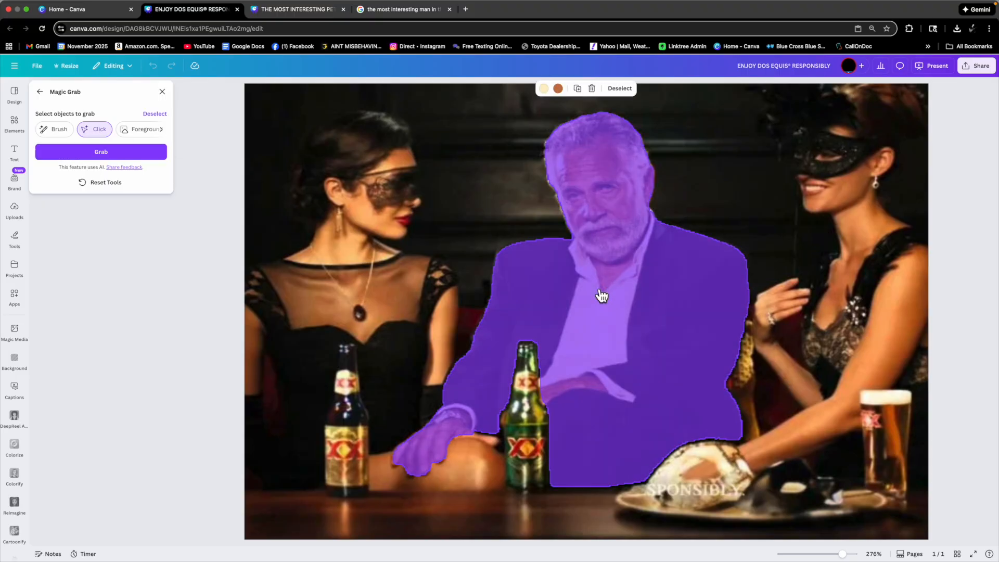
left_click(103, 154)
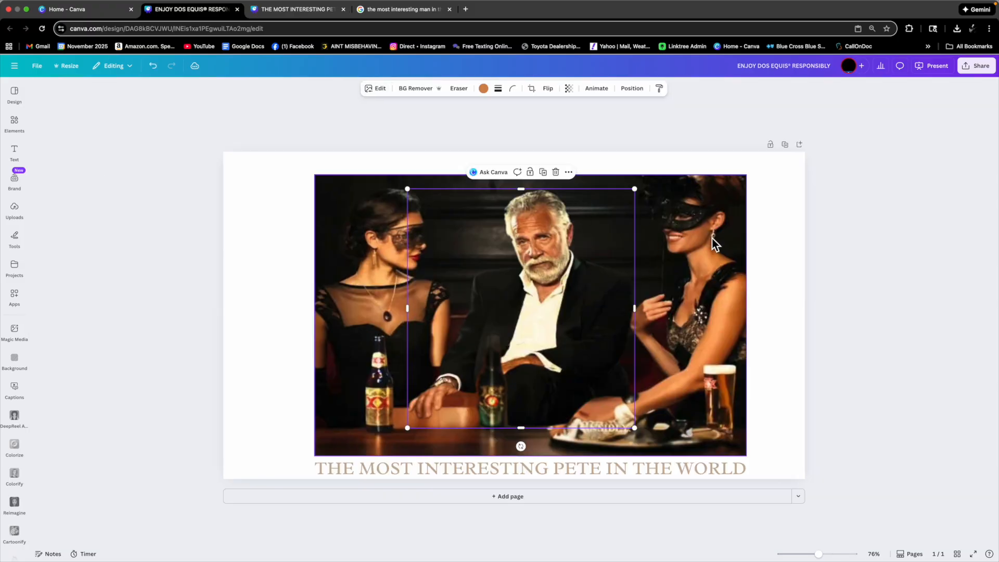
Shrink the background photo into the page's upper-left corner and place the man's cutout in the empty space to its right
left_click_drag(716, 248, 634, 221)
left_click_drag(819, 554, 823, 554)
left_click_drag(598, 283, 804, 292)
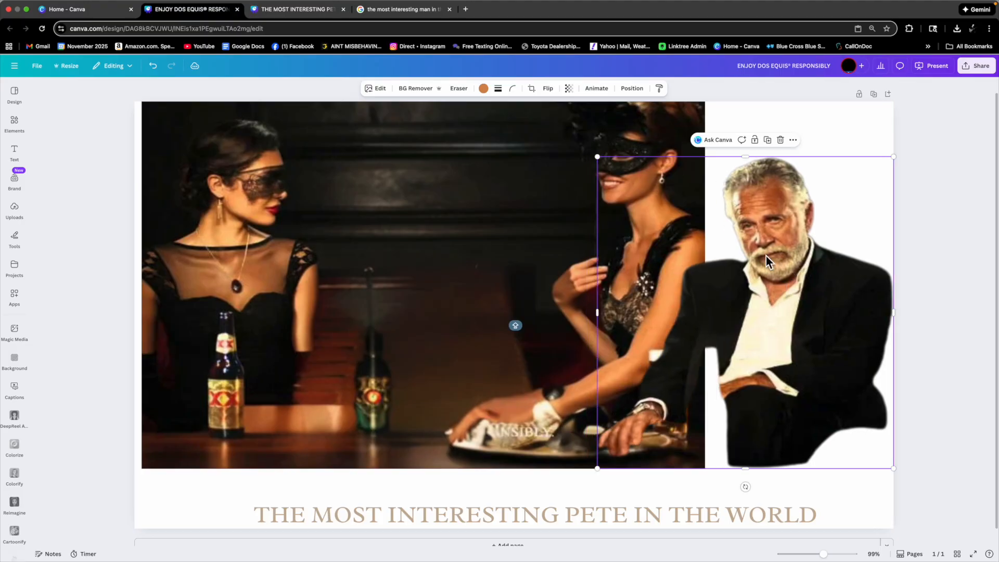
left_click(662, 146)
left_click_drag(711, 106, 520, 205)
left_click_drag(436, 242, 428, 133)
left_click_drag(739, 255, 735, 231)
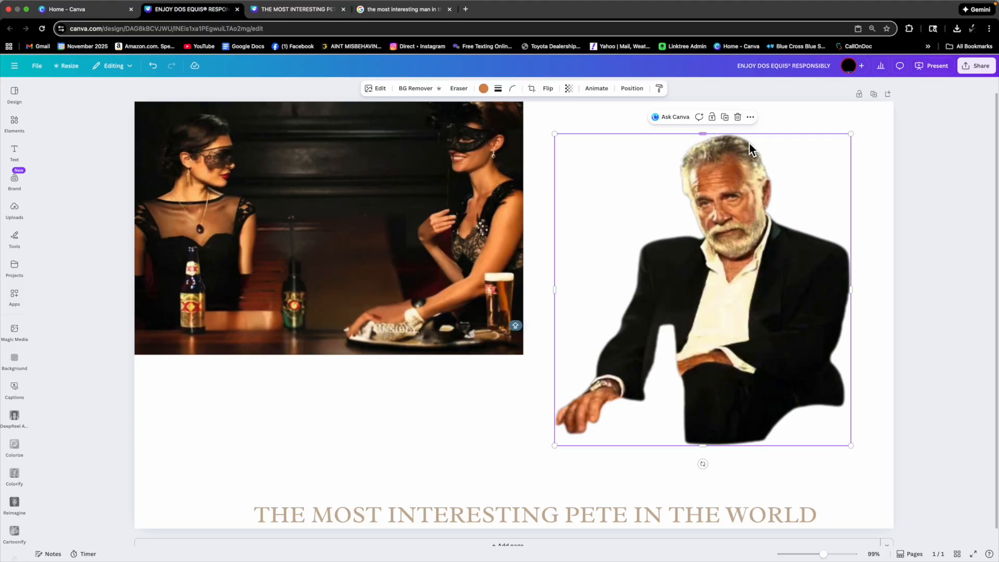
Crop the man's cutout from above down to about nose level, removing the upper part of his head
mouse_move(851, 134)
left_mouse_down()
mouse_move(807, 172)
mouse_move(860, 142)
left_mouse_up()
left_click_drag(708, 139, 711, 216)
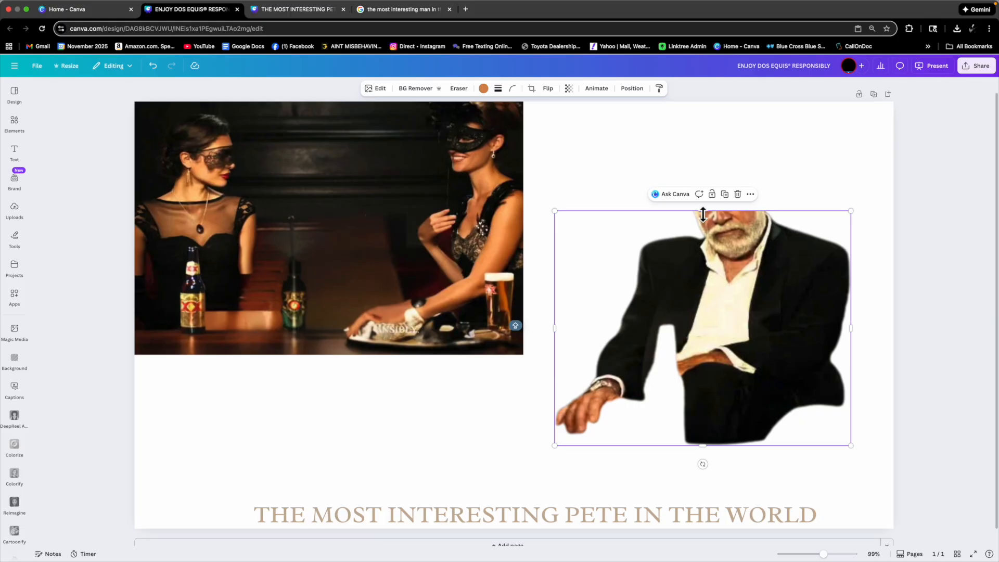
scroll(733, 271, "down", 1)
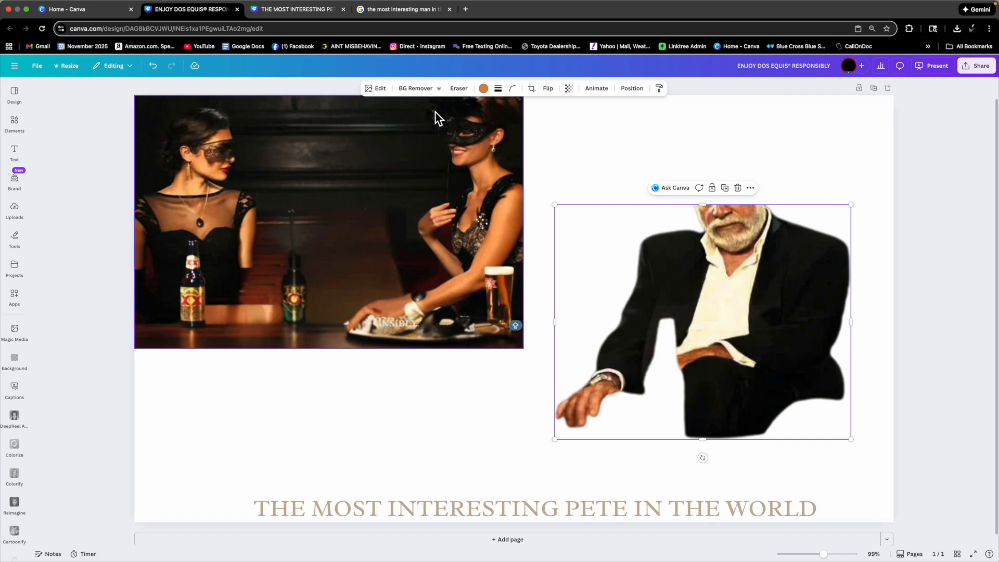
Remove the cutout's background and erase the man's head down to his beard with the Pixel Eraser at size 20
left_click(416, 93)
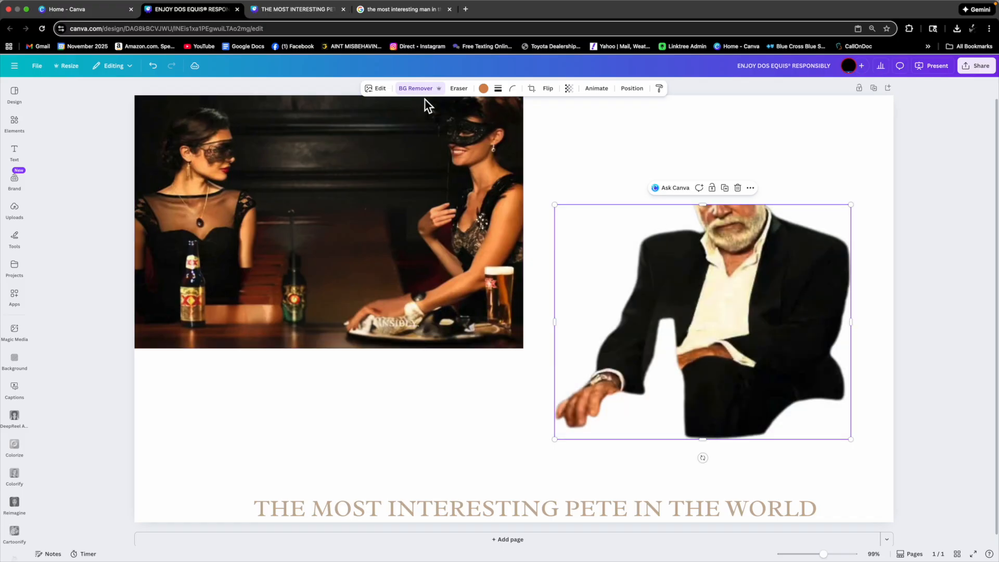
left_click(417, 89)
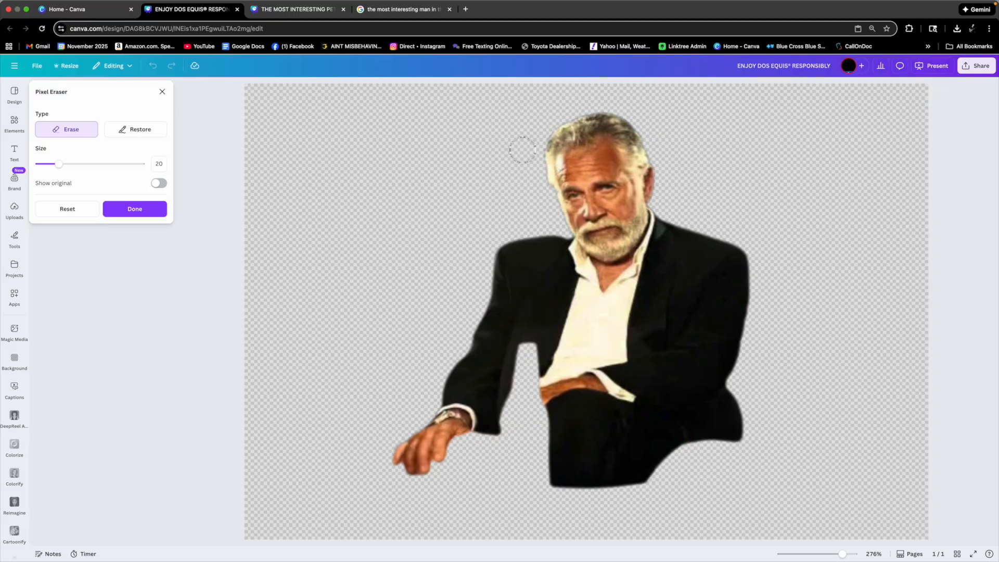
mouse_move(551, 130)
left_mouse_down()
mouse_move(592, 121)
mouse_move(620, 126)
mouse_move(653, 164)
mouse_move(607, 134)
mouse_move(550, 139)
mouse_move(541, 158)
mouse_move(607, 153)
mouse_move(540, 170)
mouse_move(561, 181)
mouse_move(631, 165)
mouse_move(646, 178)
mouse_move(644, 187)
mouse_move(564, 200)
mouse_move(646, 191)
mouse_move(572, 214)
mouse_move(633, 213)
mouse_move(636, 205)
mouse_move(613, 220)
mouse_move(569, 221)
left_mouse_up()
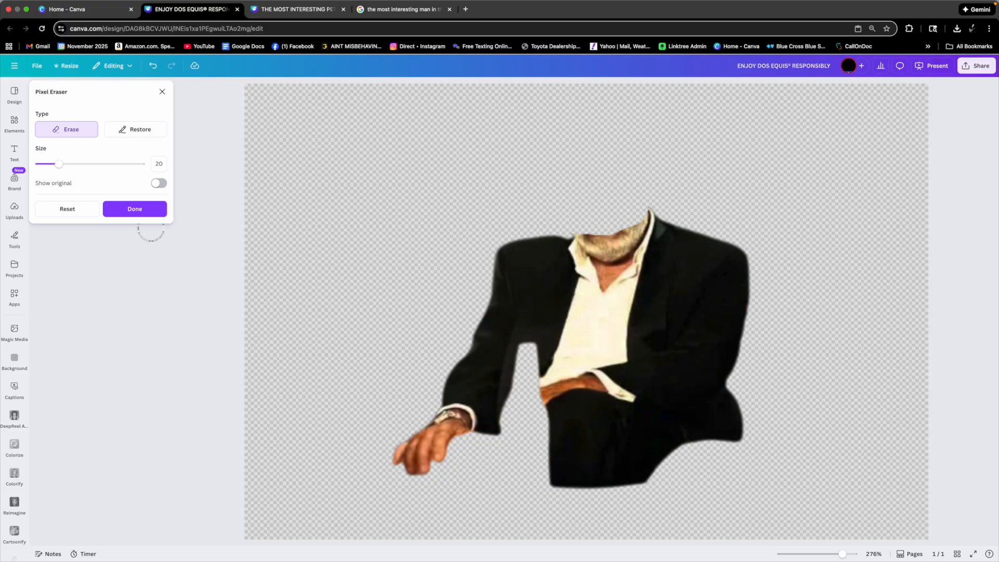
left_click(137, 211)
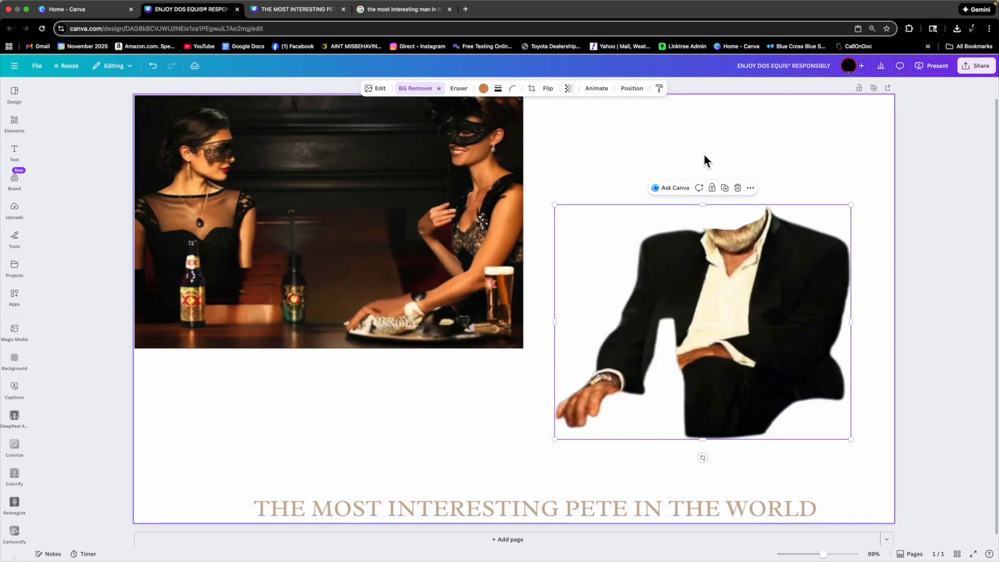
Shrink the headless cutout slightly while keeping its lower-left corner in place
left_click_drag(857, 208, 841, 221)
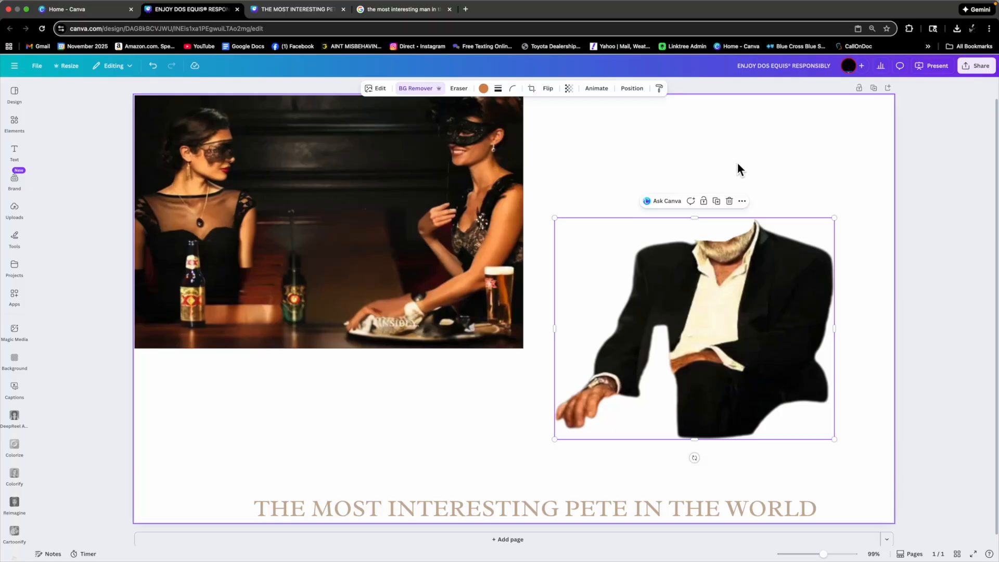
left_click(715, 161)
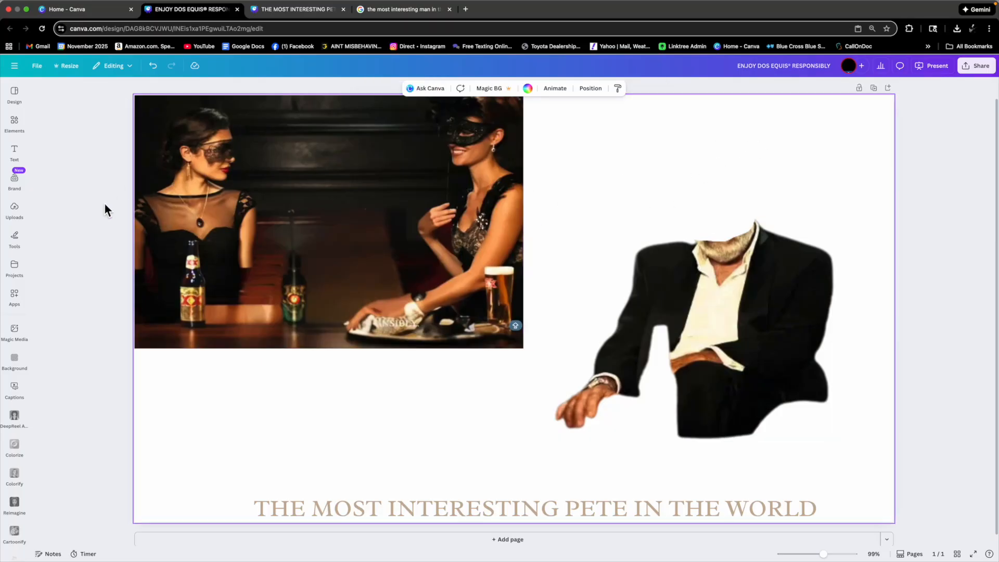
Search the uploads for "face", add the bald man's face photo with window blinds behind him, and remove its background
left_click(23, 216)
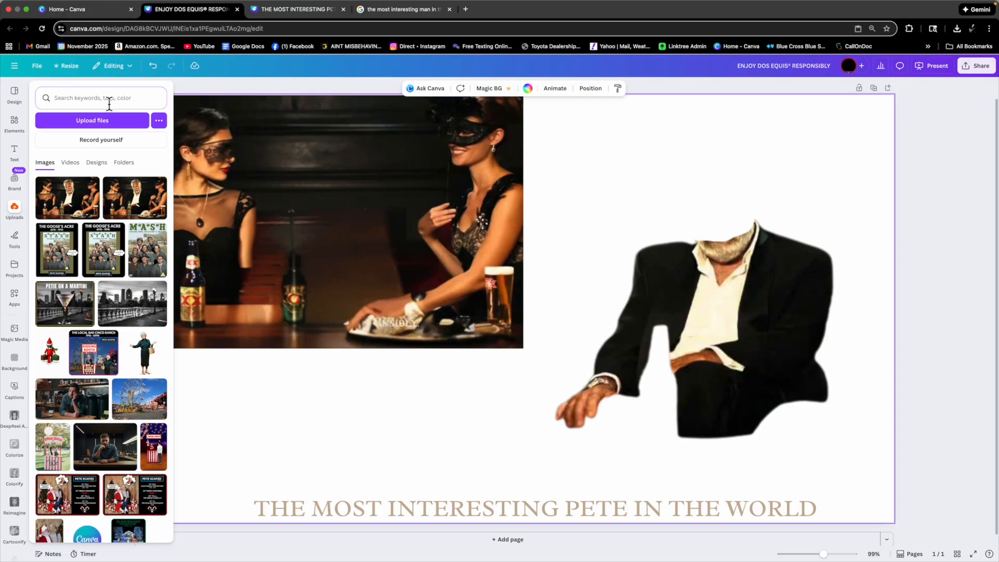
type("face")
key("Return")
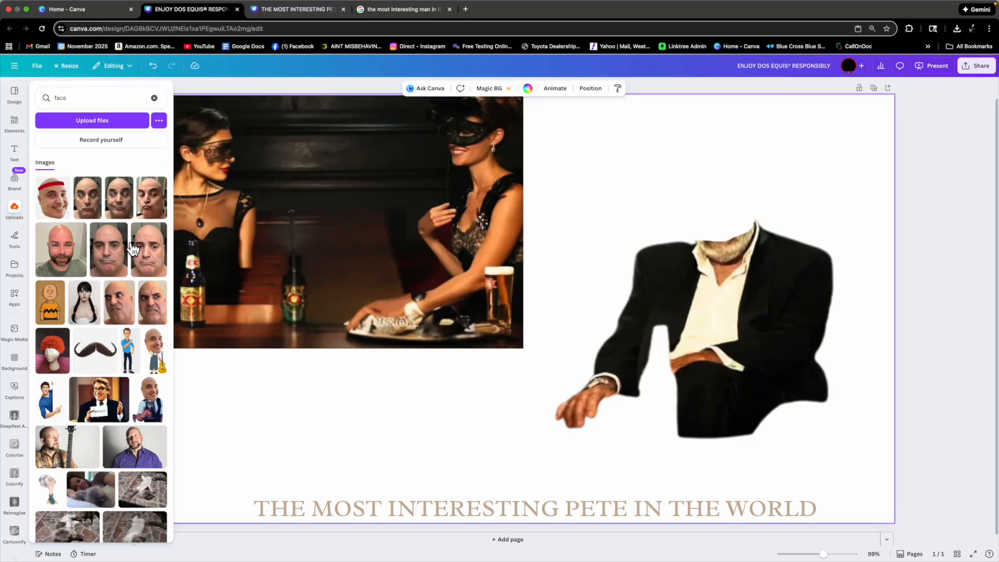
scroll(99, 325, "down", 1)
scroll(99, 326, "down", 1)
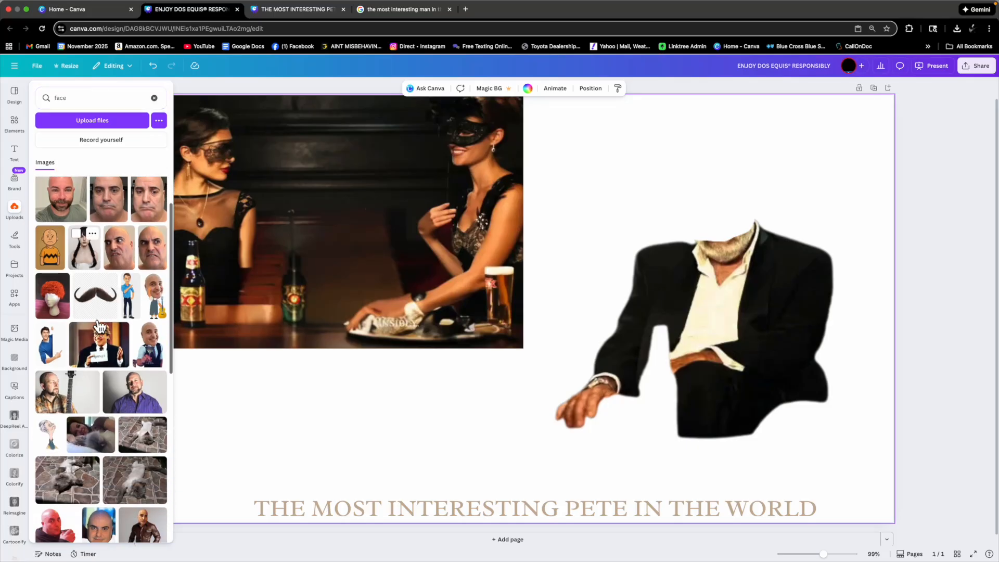
scroll(99, 326, "down", 3)
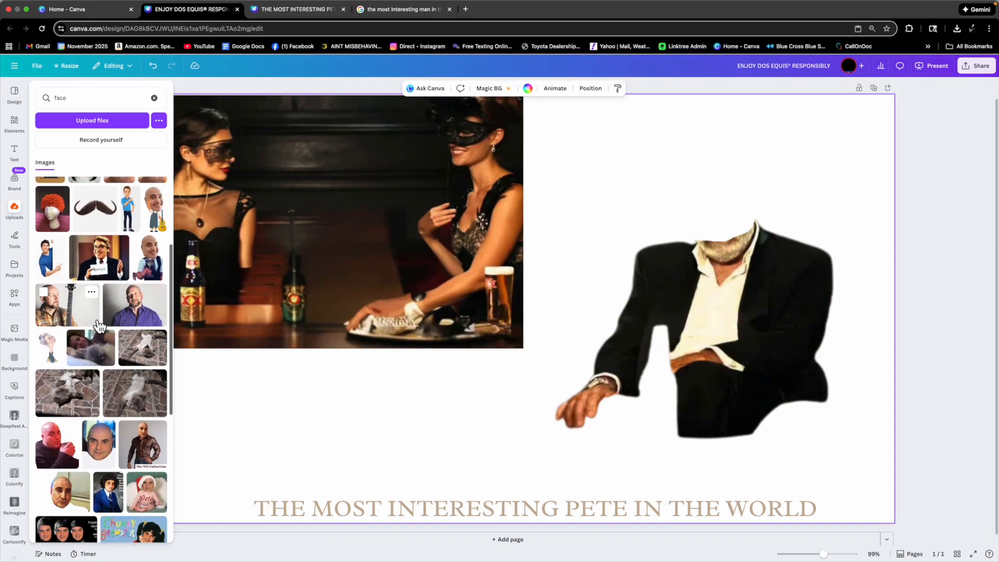
scroll(99, 326, "down", 1)
scroll(99, 326, "down", 3)
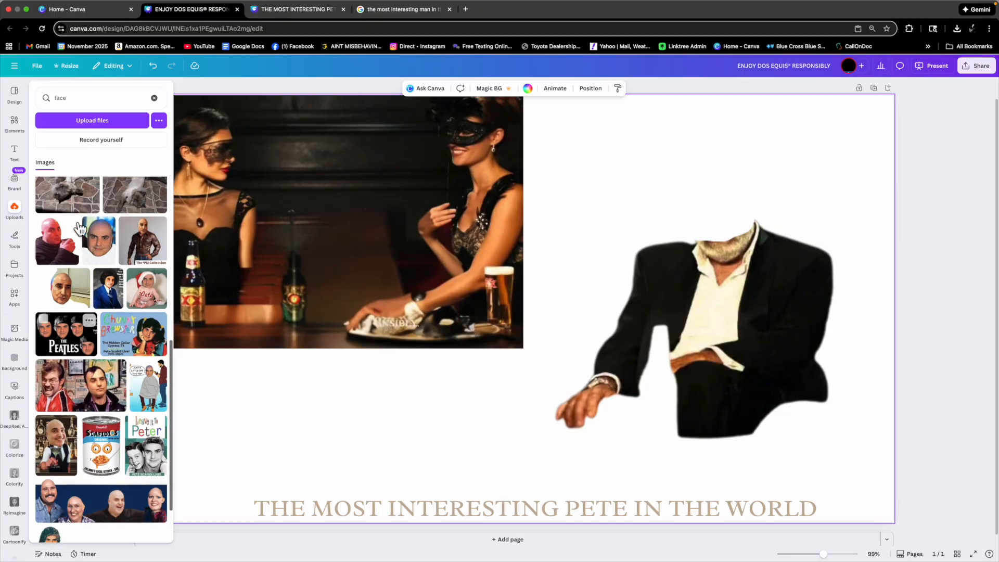
scroll(110, 330, "down", 1)
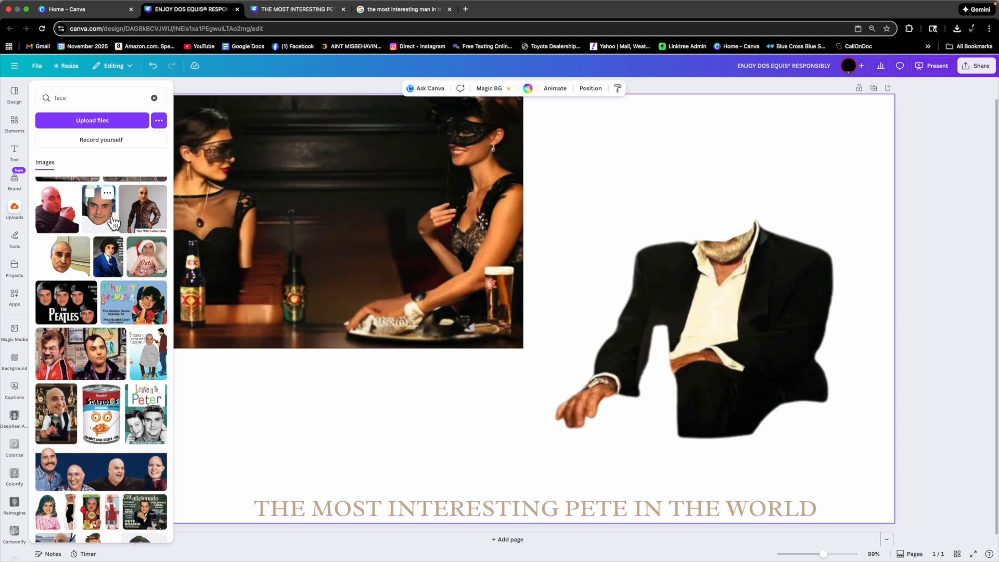
scroll(83, 252, "down", 2)
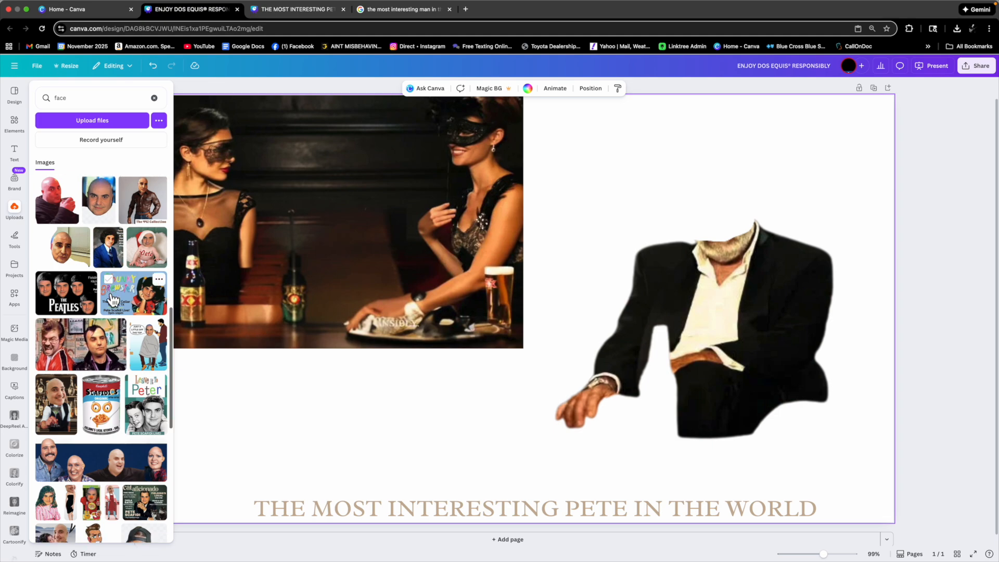
left_click(65, 229)
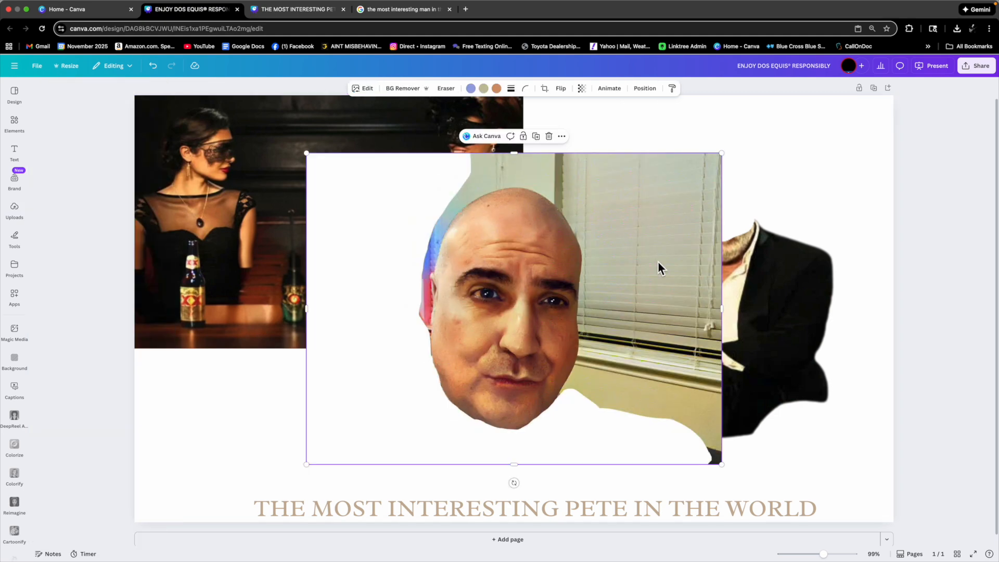
left_click(402, 95)
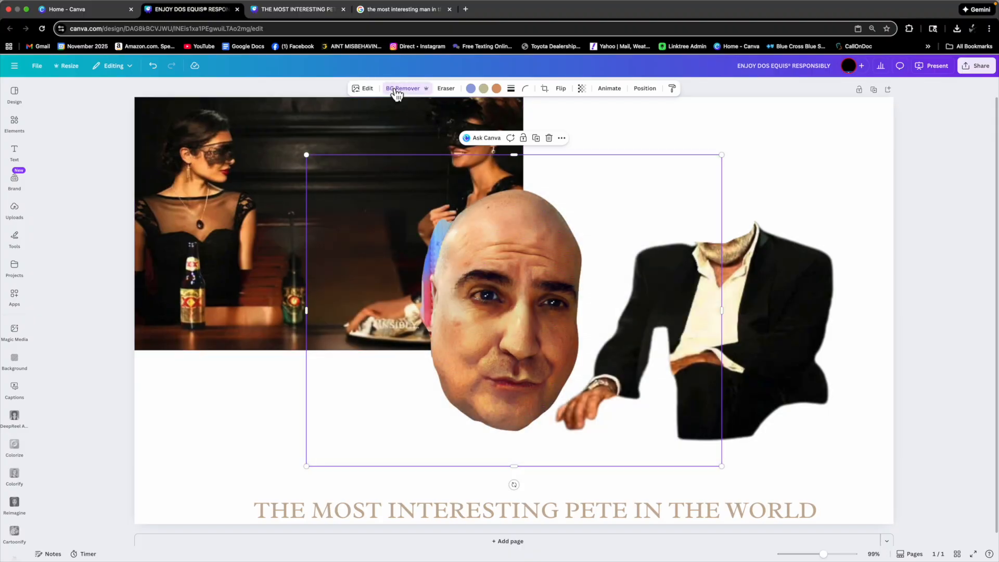
Crop the face image tightly around the head and arrange the face and headless body side by side beside the background photo
left_click_drag(515, 156, 525, 191)
left_click_drag(722, 325, 588, 332)
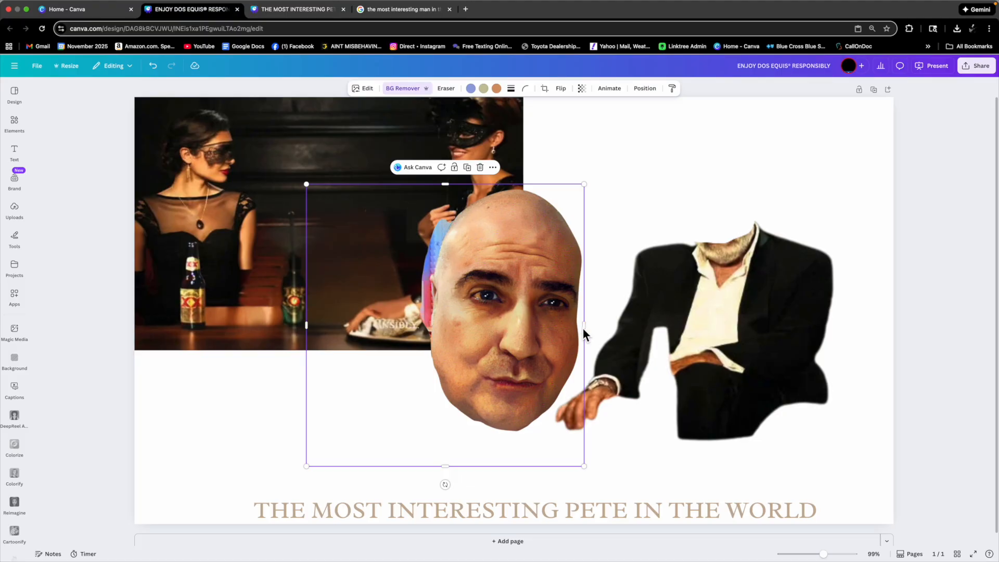
left_click_drag(681, 314, 755, 295)
left_click(544, 302)
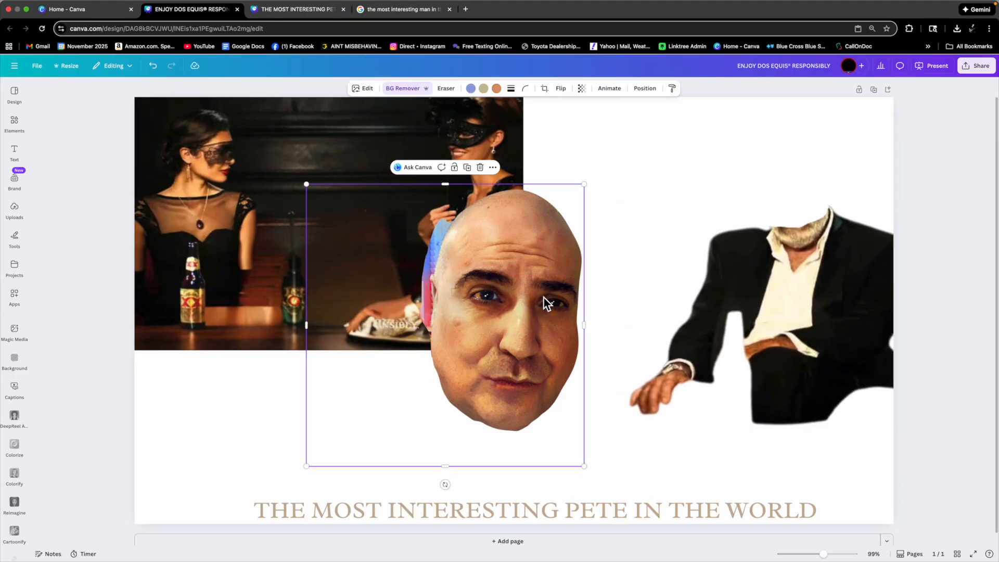
left_click_drag(306, 325, 427, 328)
left_click_drag(512, 471, 507, 436)
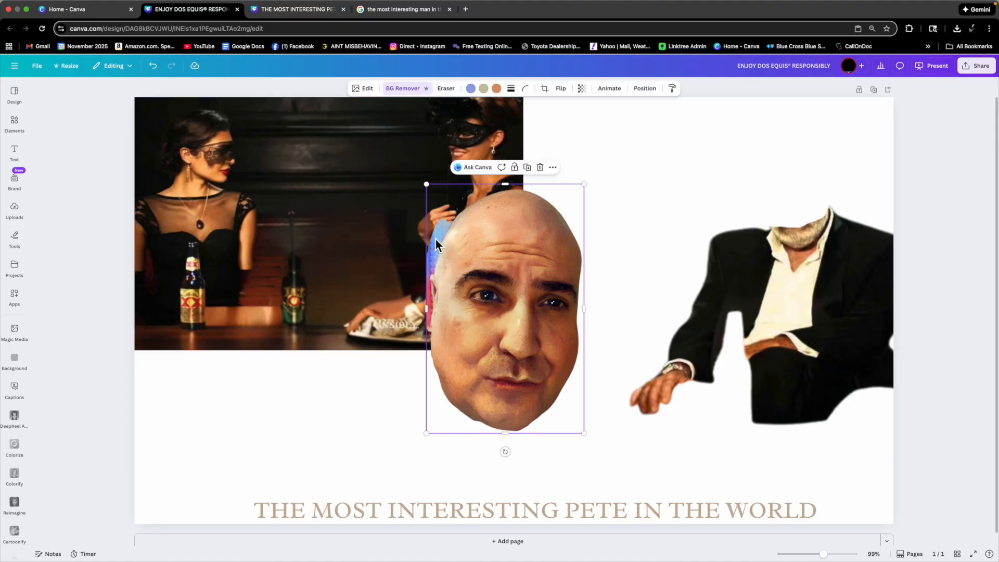
left_click_drag(479, 247, 599, 185)
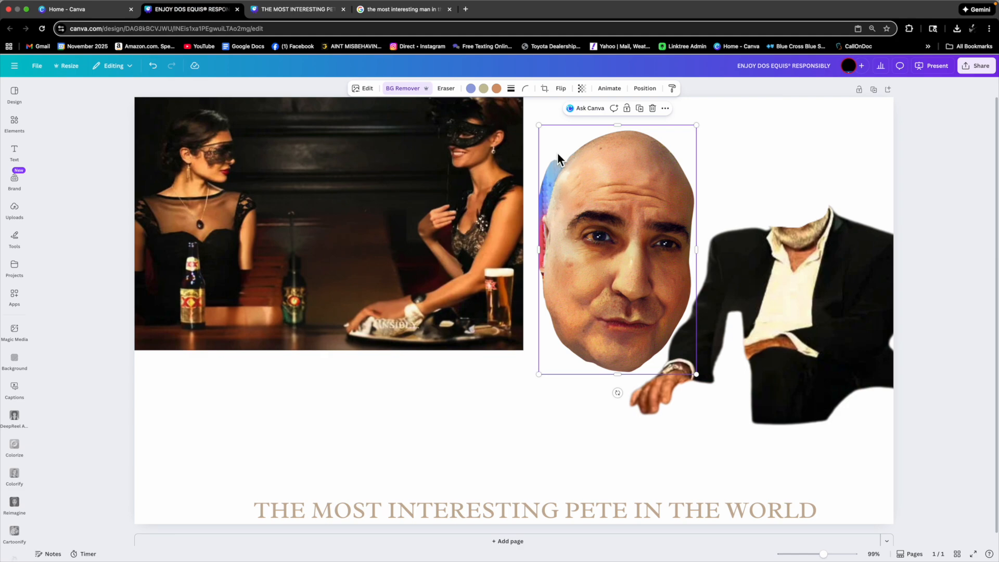
left_click_drag(624, 129, 625, 132)
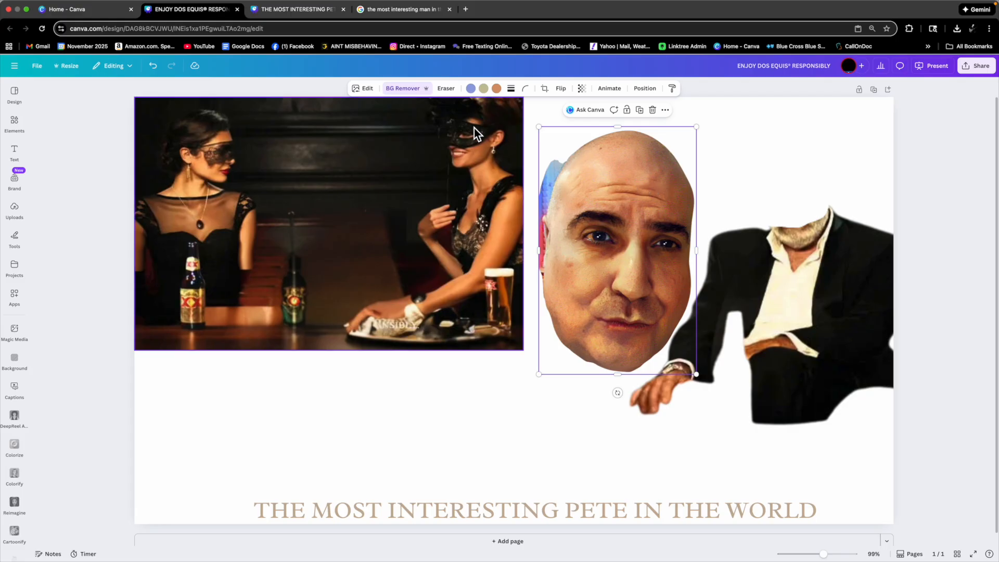
Erase the blue and red remnants beside the man's ear with the Pixel Eraser at size 10, undoing any stroke across the eyes
left_click(401, 88)
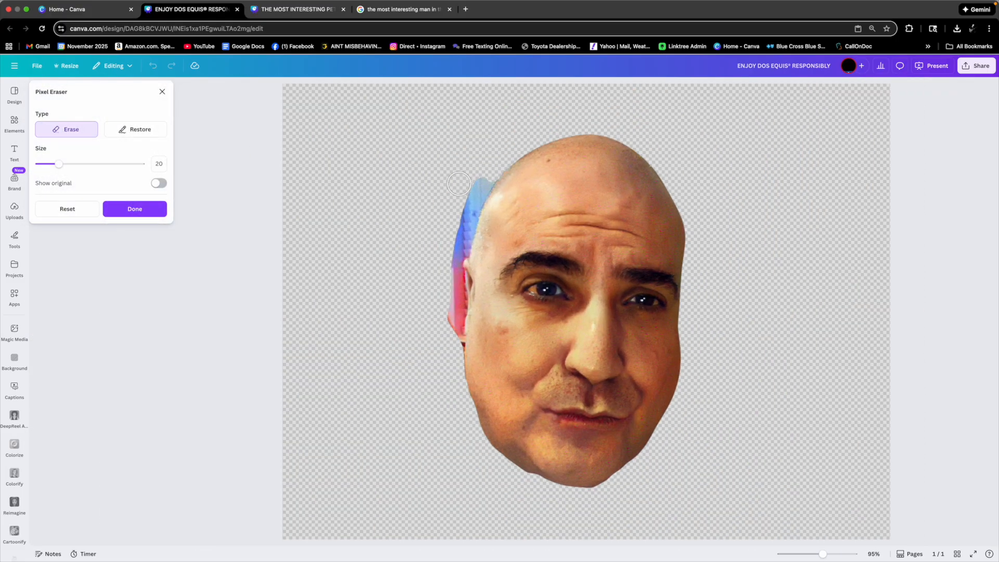
left_click_drag(60, 165, 48, 165)
left_click_drag(483, 187, 486, 181)
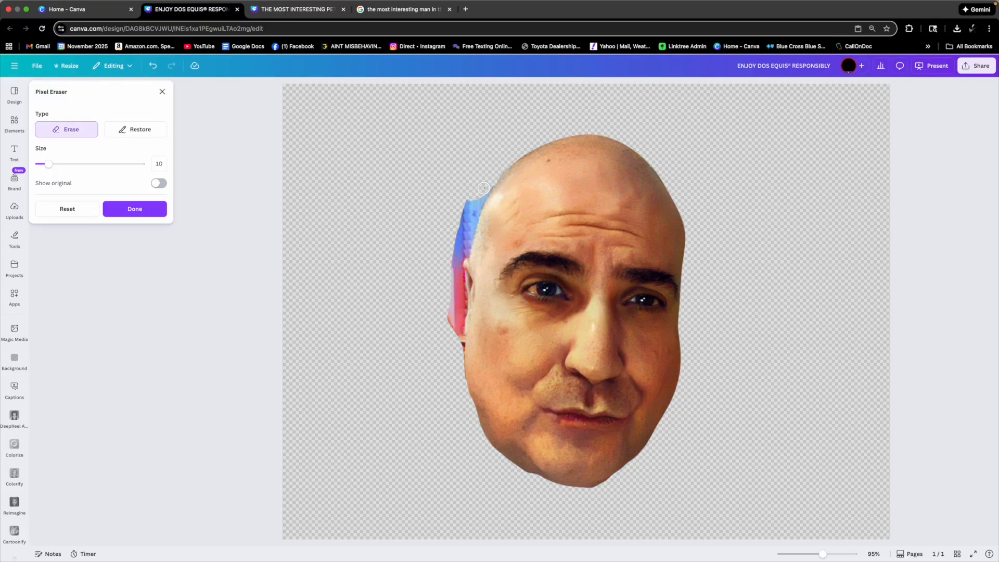
mouse_move(477, 200)
left_mouse_down()
mouse_move(455, 254)
mouse_move(462, 212)
left_mouse_up()
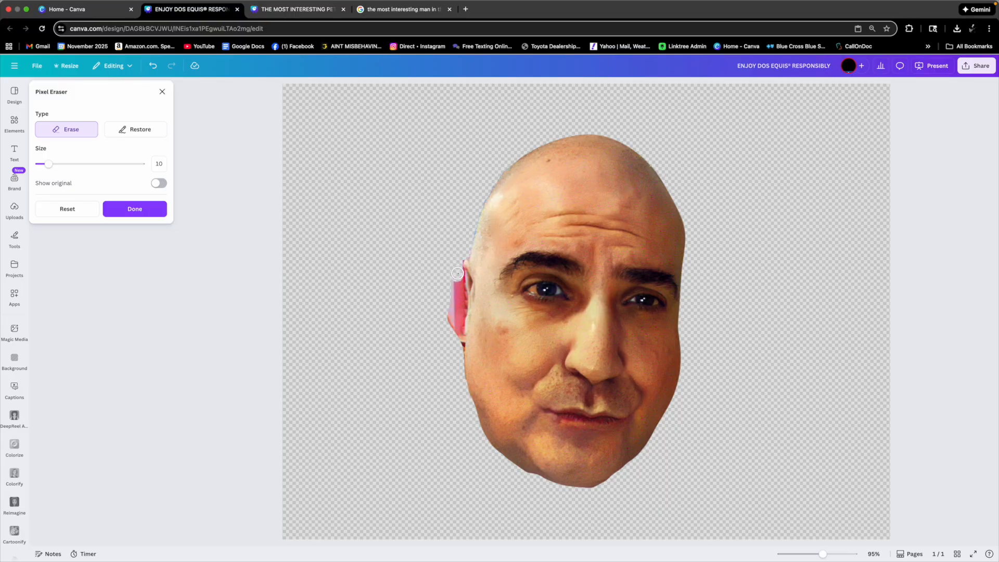
mouse_move(458, 284)
left_mouse_down()
mouse_move(443, 283)
mouse_move(448, 325)
mouse_move(462, 296)
mouse_move(458, 328)
left_mouse_up()
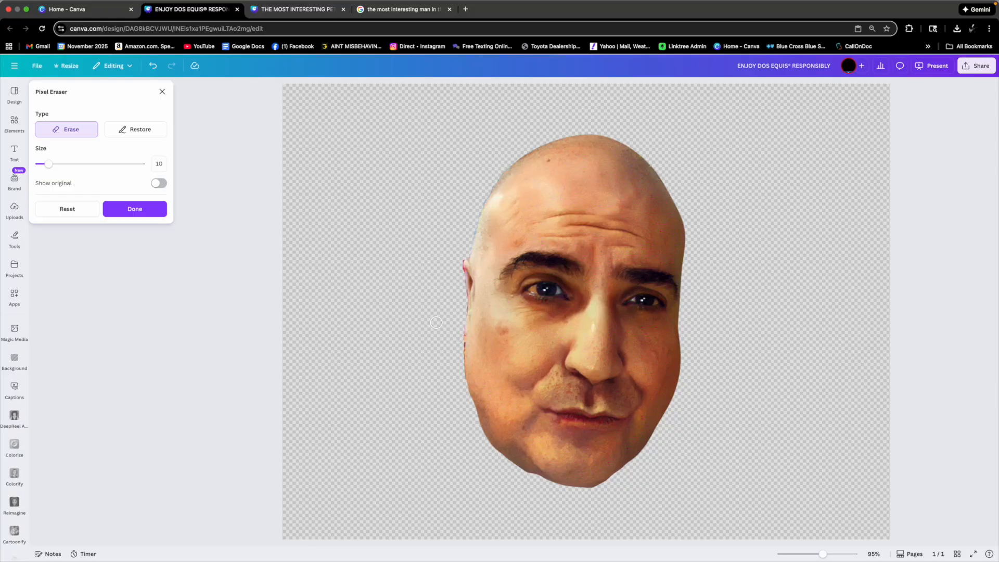
left_click_drag(443, 277, 775, 302)
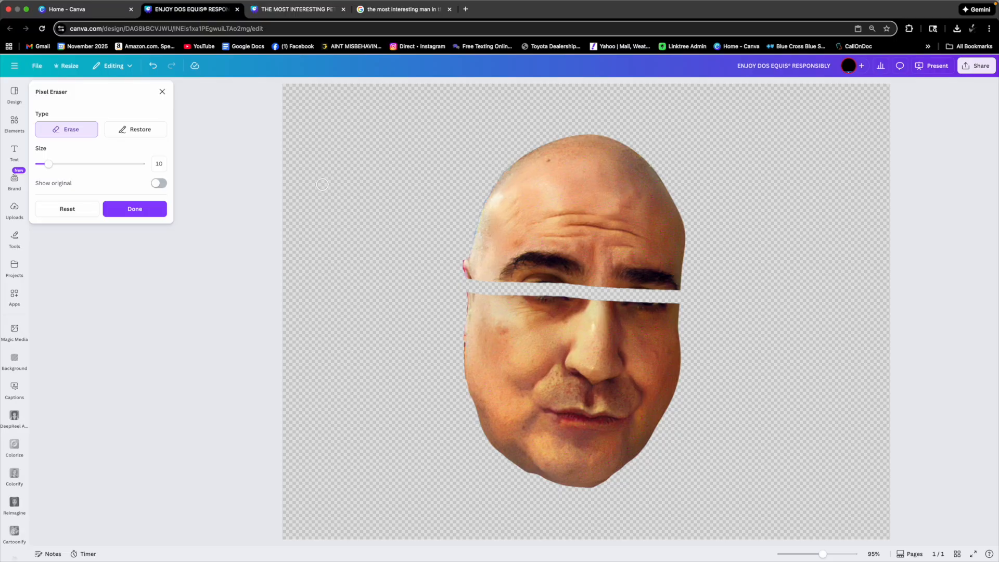
left_click(162, 73)
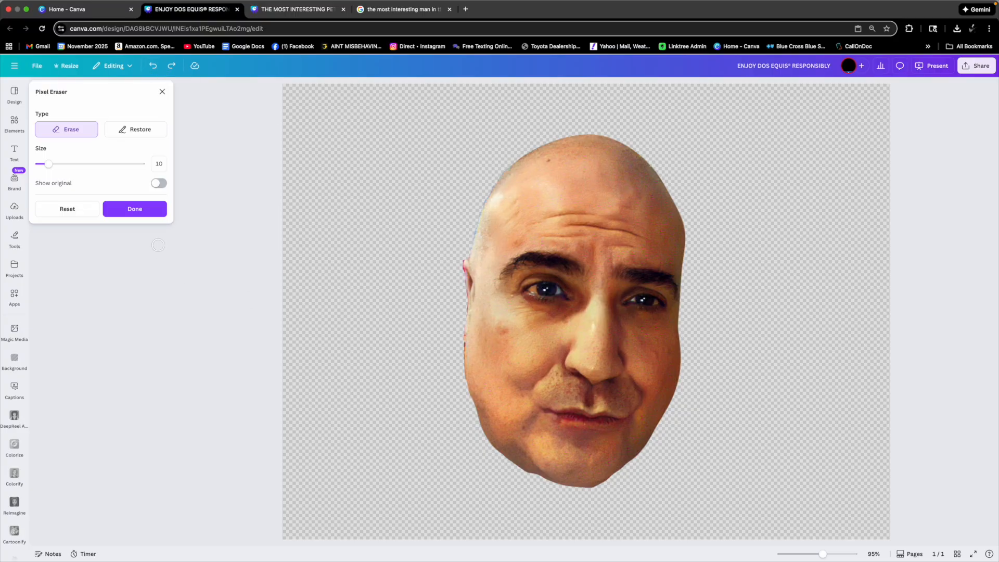
left_click(136, 211)
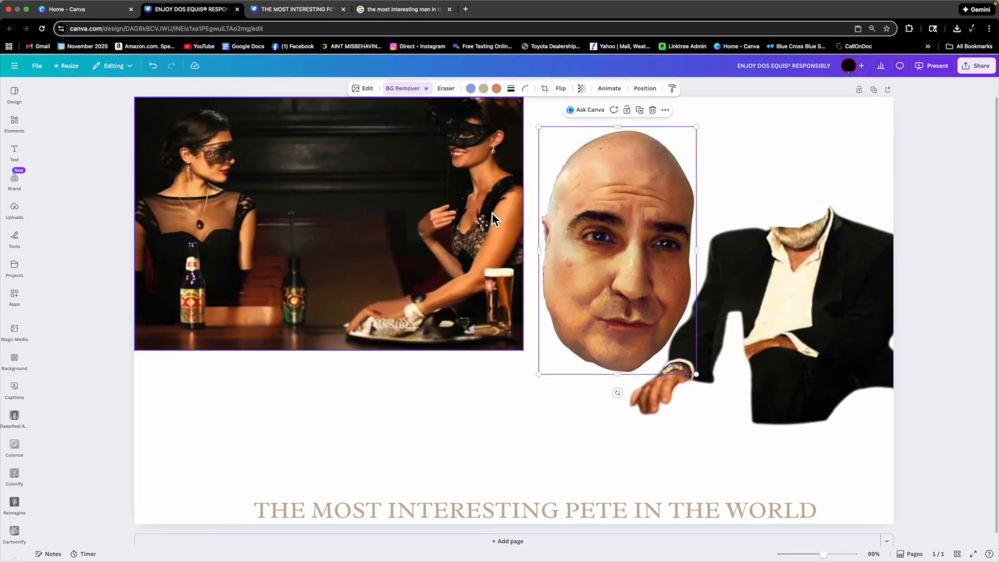
Shrink the face, move the headless body down and toward the background photo, and place the face over its neck
left_click_drag(696, 127, 655, 191)
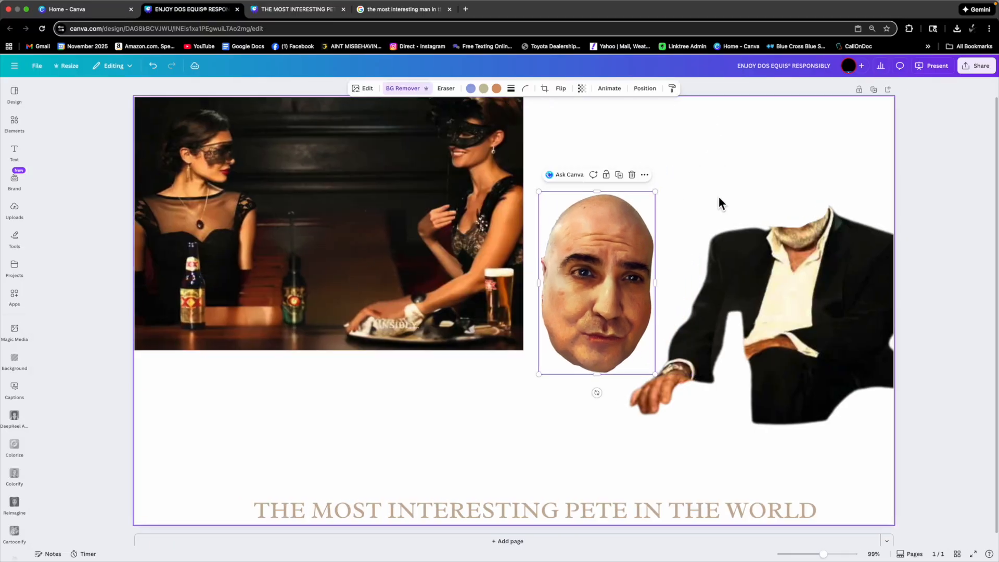
left_click_drag(598, 273, 805, 187)
left_click_drag(829, 379, 742, 441)
left_click_drag(806, 226, 725, 239)
left_click_drag(775, 142, 747, 186)
left_click_drag(720, 242, 727, 232)
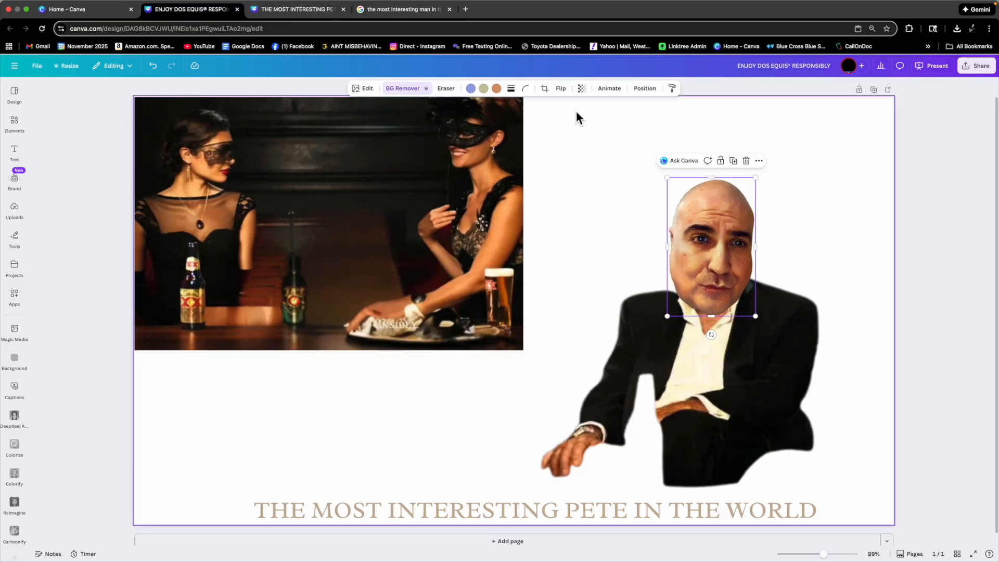
Try flipping the face horizontally and flip it back to its original orientation
left_click(561, 88)
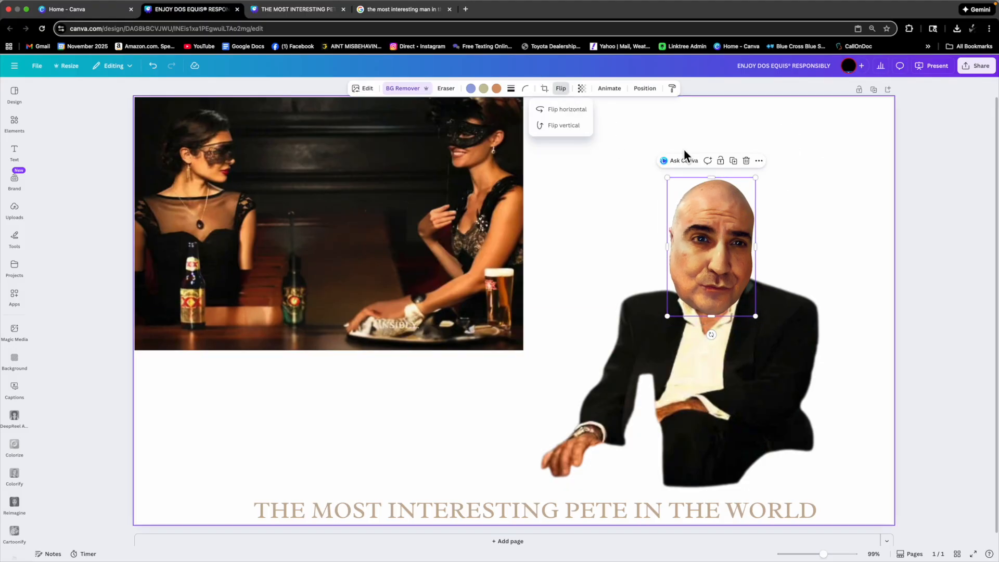
left_click(573, 114)
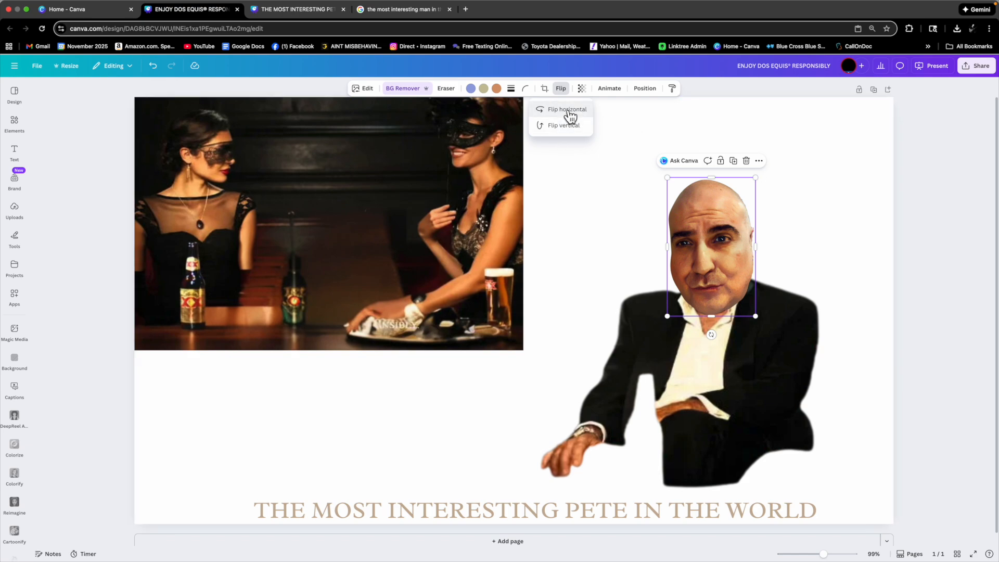
left_click(571, 113)
Resize the face to suit the body's proportions and align its chin just above the open shirt collar
left_click_drag(698, 201, 705, 218)
left_click(798, 206)
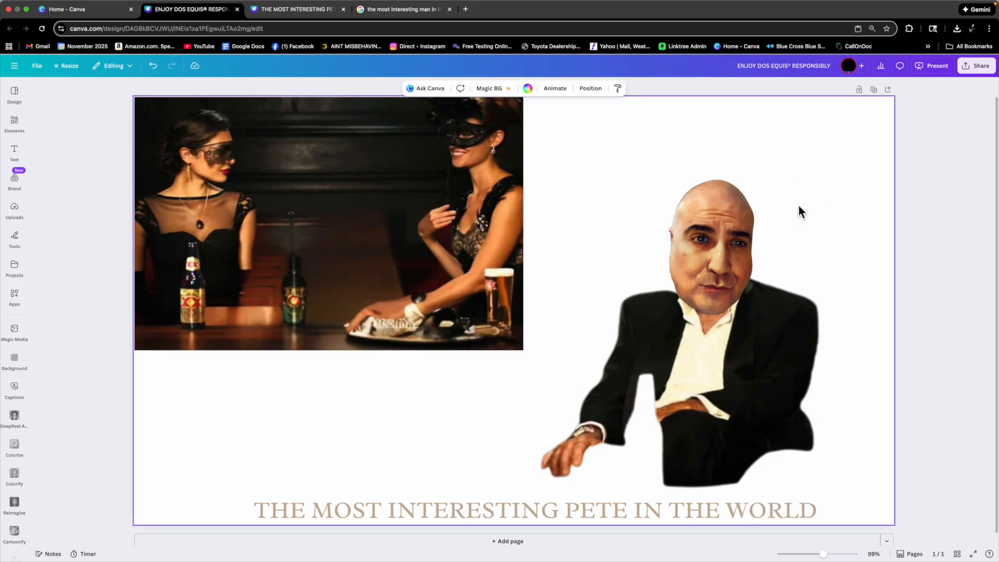
left_click(741, 203)
mouse_move(757, 179)
left_mouse_down()
mouse_move(742, 202)
mouse_move(747, 190)
left_mouse_up()
left_click_drag(721, 226, 723, 230)
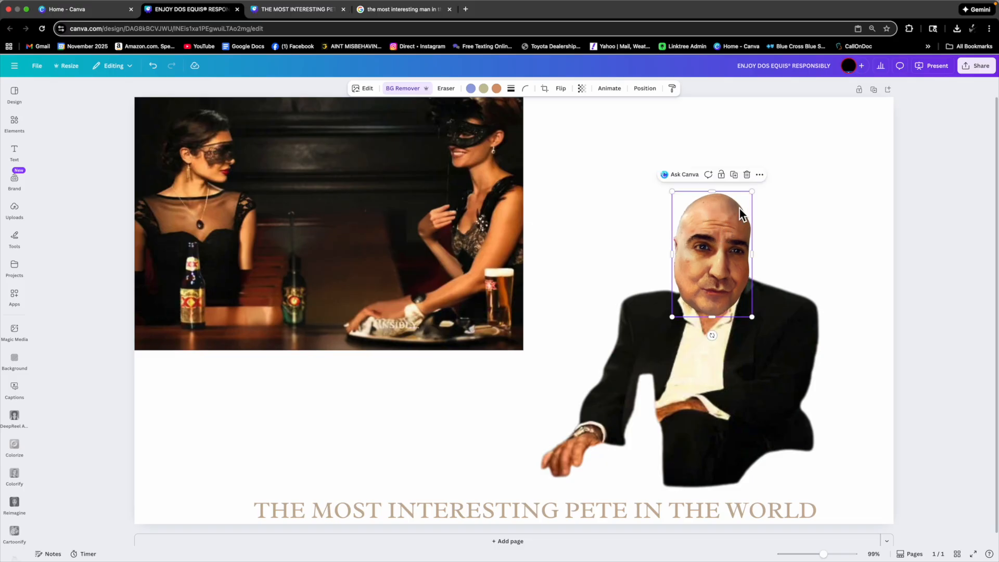
left_click_drag(754, 198, 719, 243)
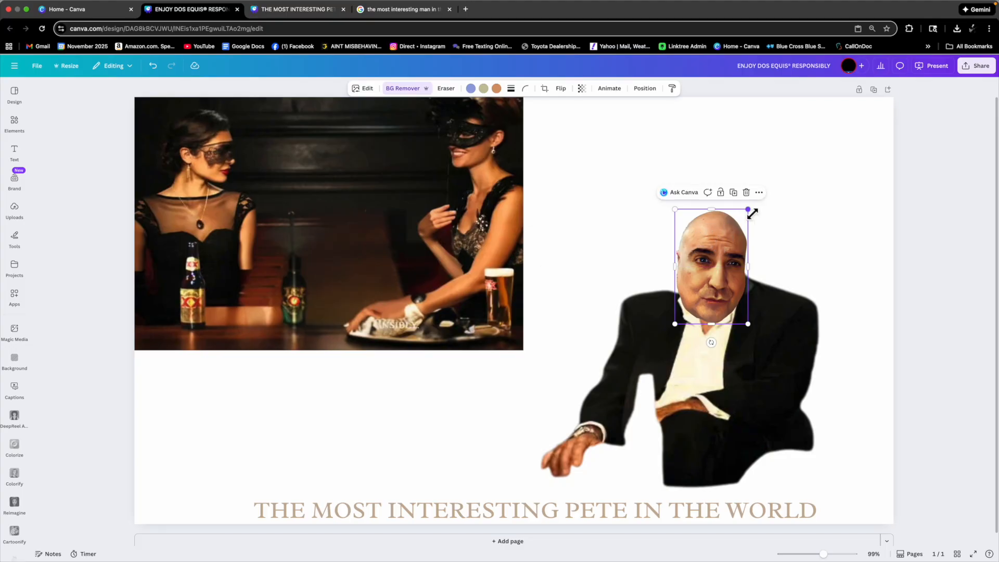
mouse_move(753, 214)
left_mouse_down()
mouse_move(771, 156)
mouse_move(779, 160)
mouse_move(735, 215)
left_mouse_up()
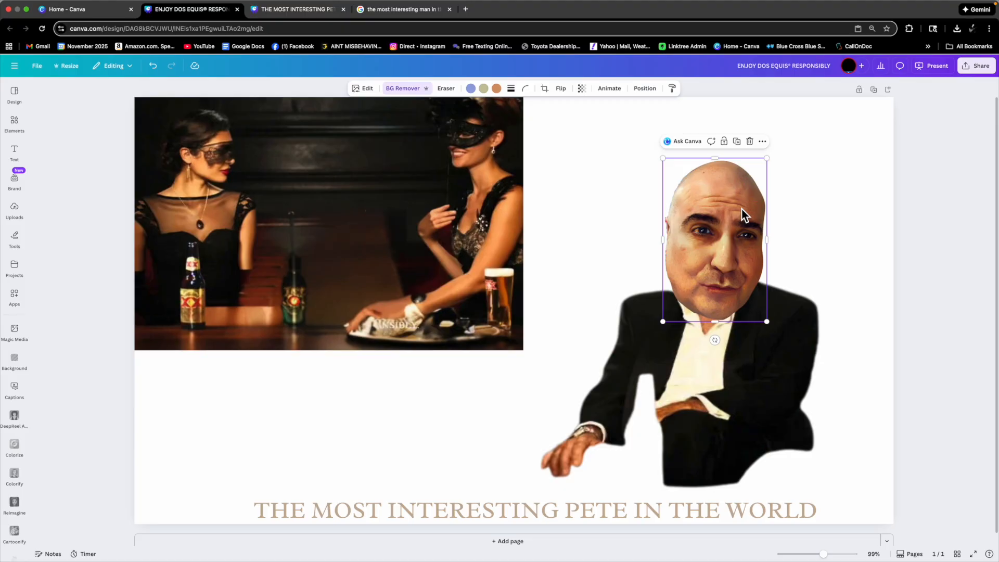
left_click_drag(769, 161, 750, 189)
left_click_drag(724, 237, 729, 235)
left_click(771, 235)
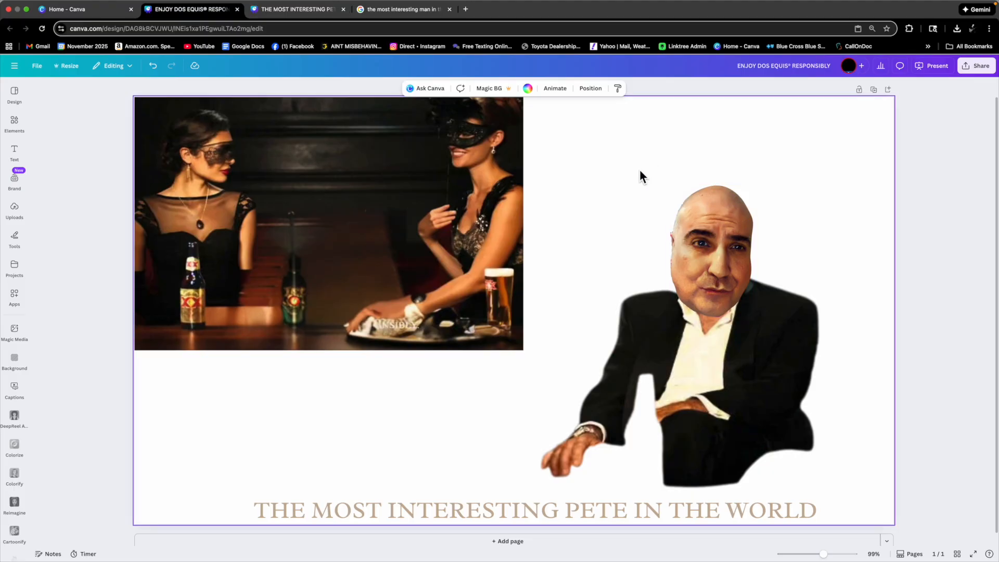
Group the face with the body and scale the group down to about 590 by 643
left_click_drag(636, 166, 773, 345)
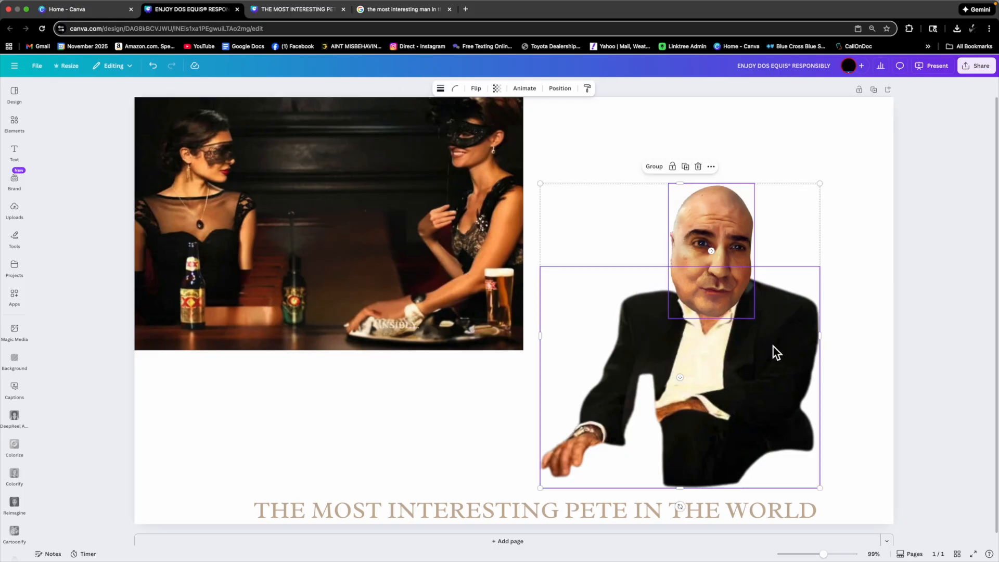
left_click(657, 170)
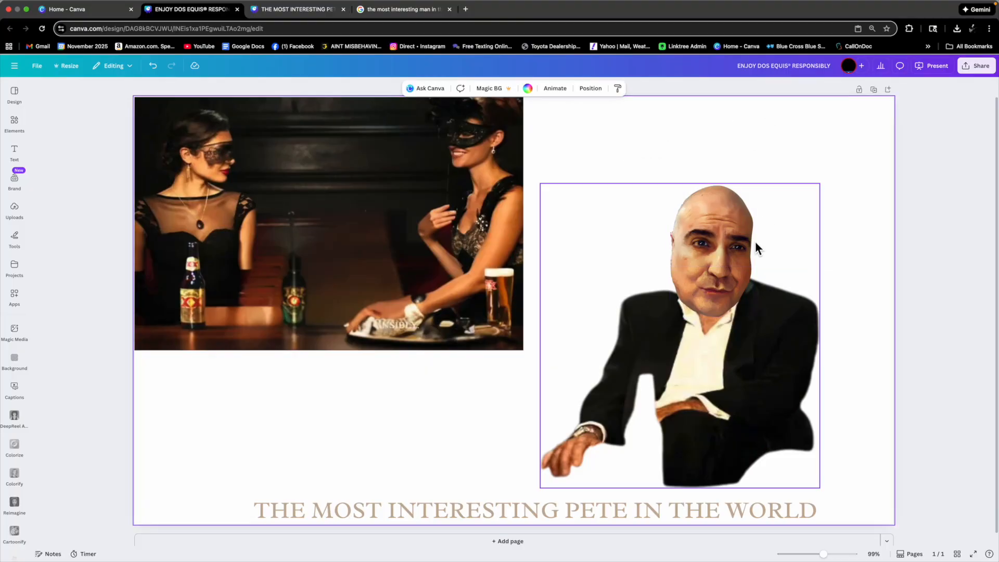
left_click_drag(756, 247, 734, 259)
left_click_drag(838, 165, 818, 238)
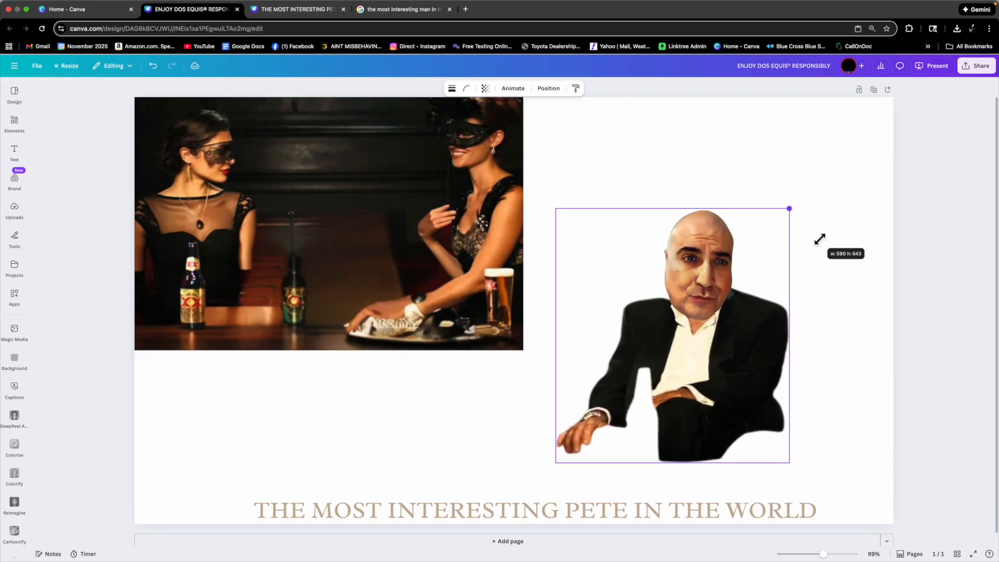
left_click(709, 240)
left_click(769, 157)
left_click(714, 235)
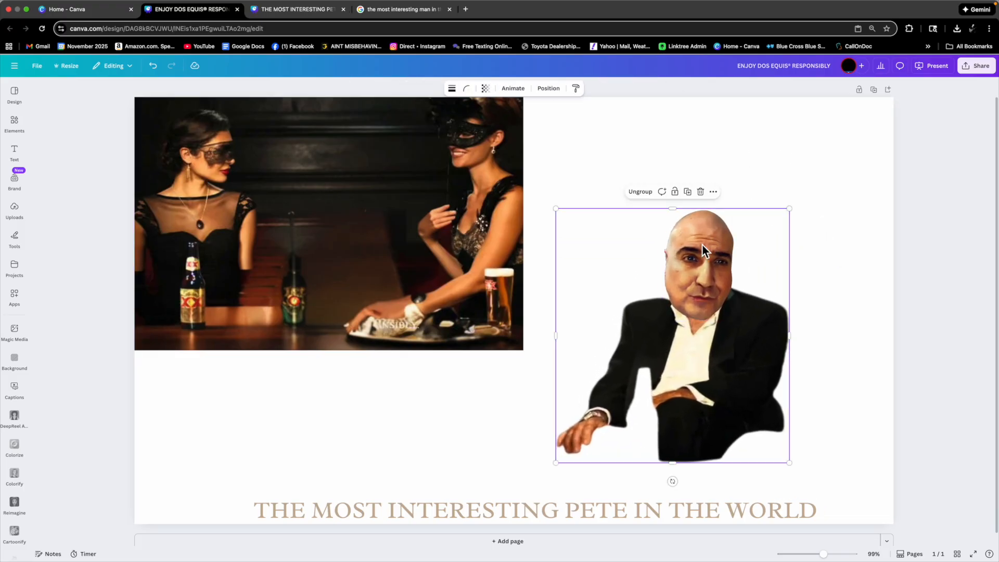
Ungroup the figure and nudge the face slightly on the neck by itself
left_click(647, 197)
left_click(741, 211)
left_click(692, 223)
left_click_drag(691, 223, 713, 234)
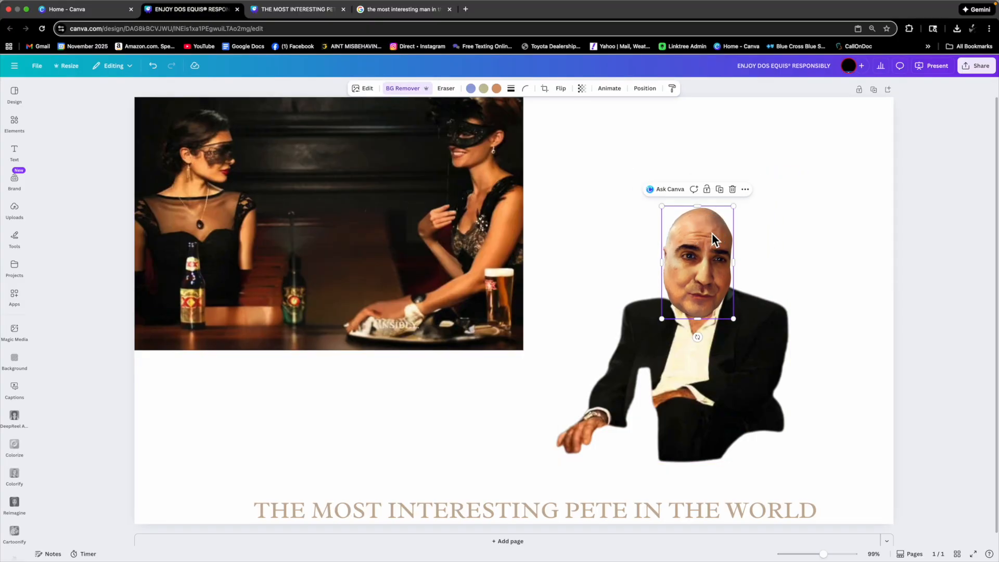
Regroup the face with the body, scale the group down slightly, and move it to the page's upper-right area beside the bar photo
left_click(791, 214)
left_click_drag(622, 167, 760, 359)
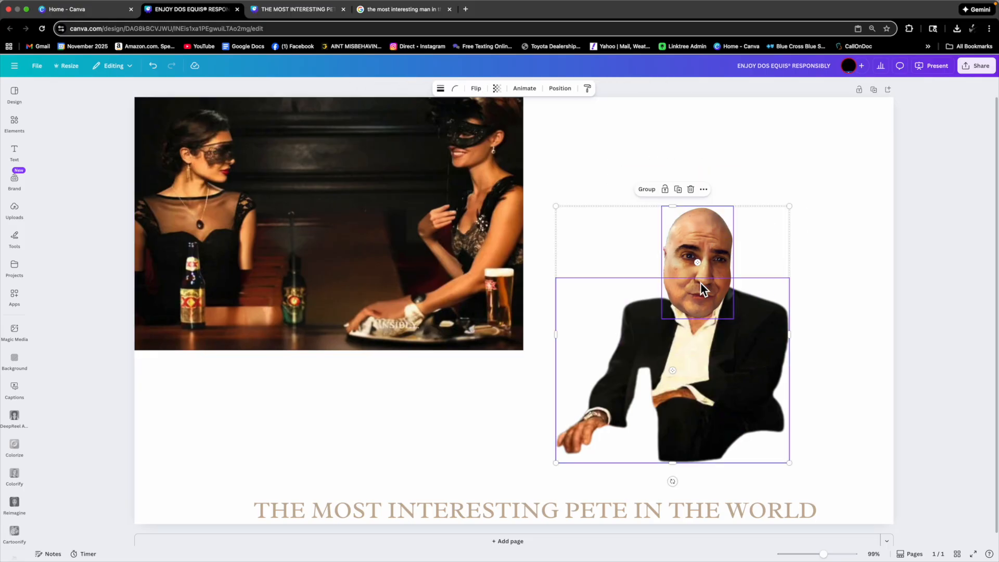
left_click(645, 190)
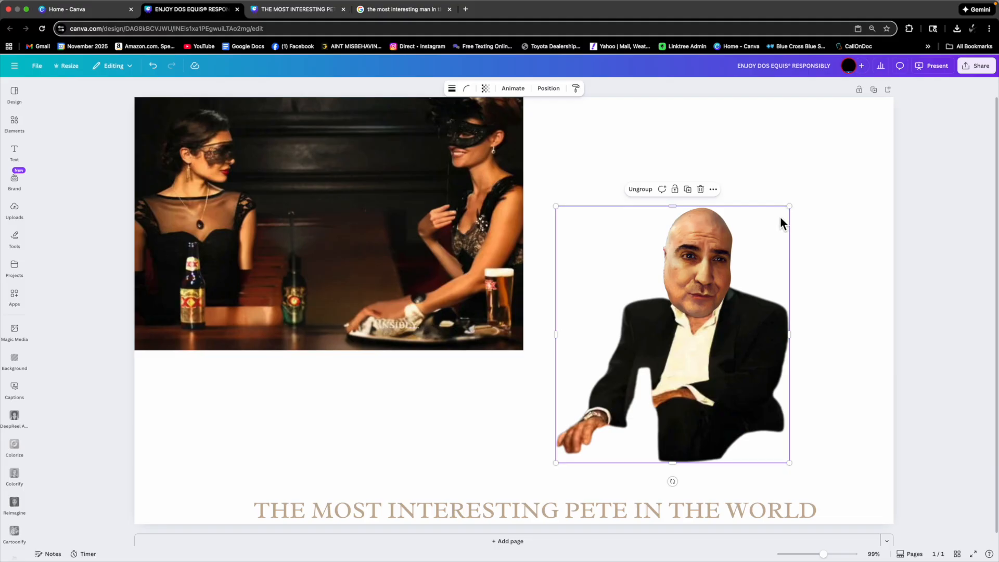
left_click_drag(790, 206, 742, 258)
left_click_drag(721, 315, 844, 179)
Enlarge the bar photo of the two masked women and place the grouped figure between them
left_click_drag(494, 245, 472, 226)
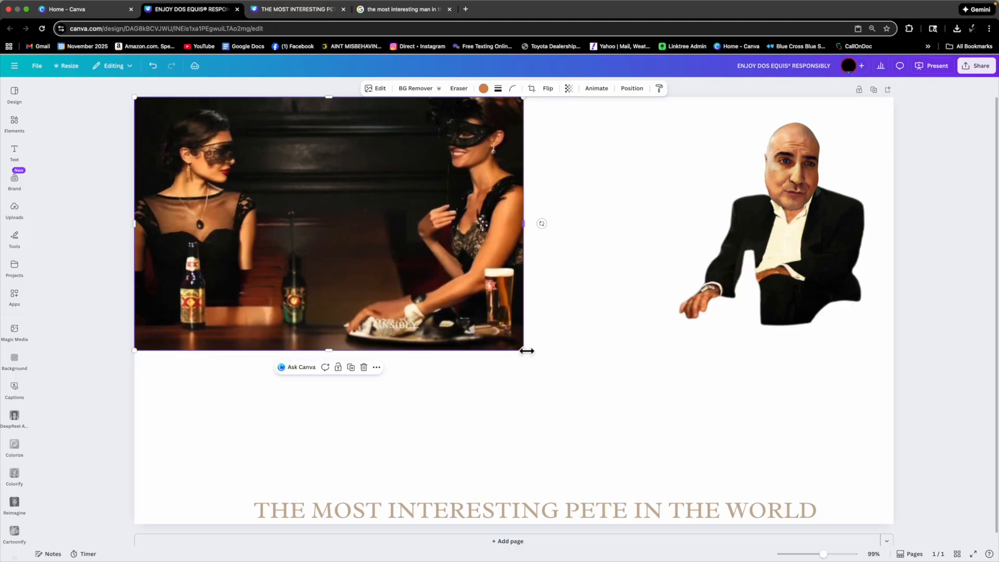
left_click_drag(525, 352, 671, 445)
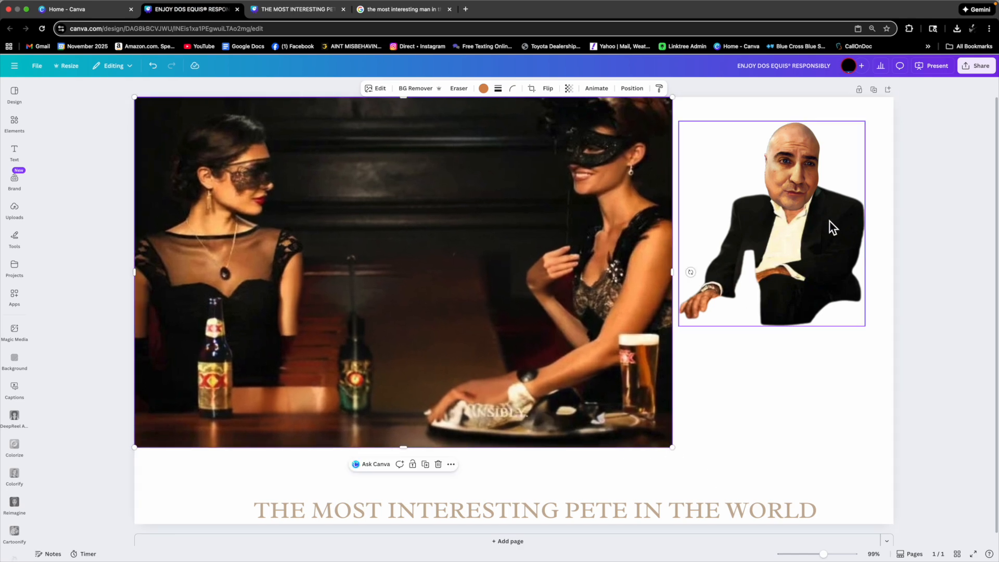
left_click_drag(839, 229, 441, 271)
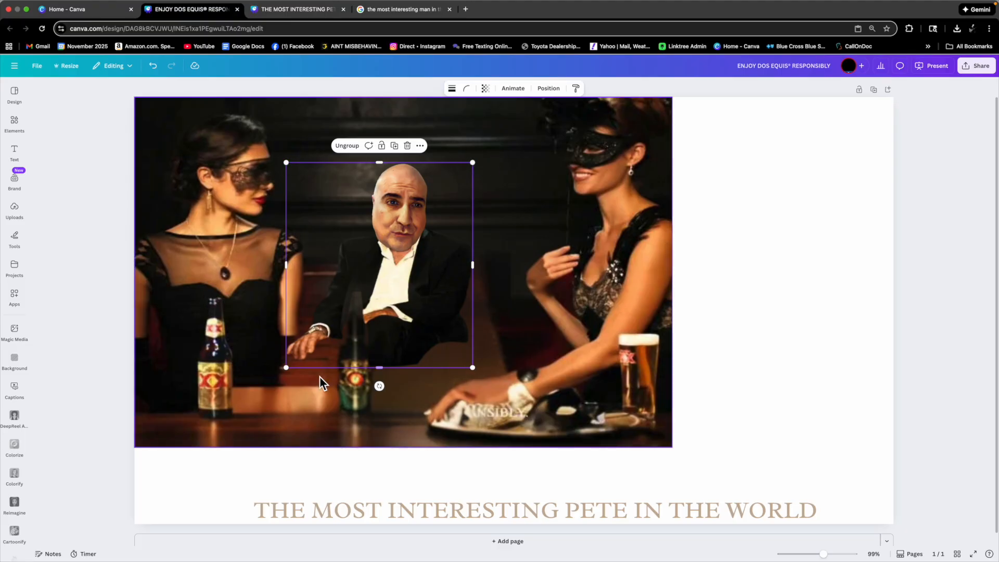
Enlarge the grouped figure and position it so the man sits at the table with his hand resting on it
left_click_drag(472, 367, 549, 452)
left_click_drag(510, 391, 478, 357)
left_click_drag(517, 134, 525, 112)
left_click_drag(465, 199, 462, 200)
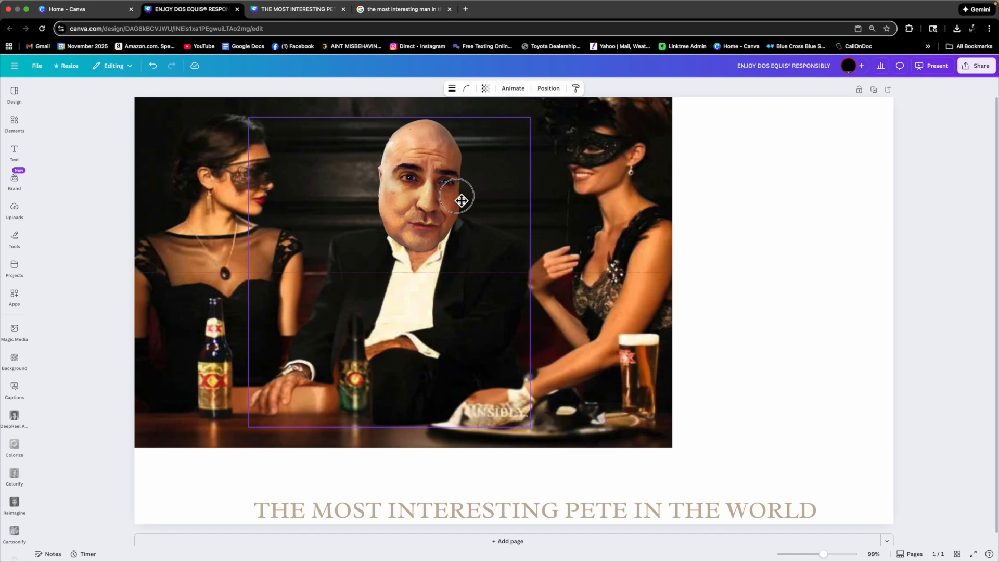
left_click_drag(461, 201, 457, 197)
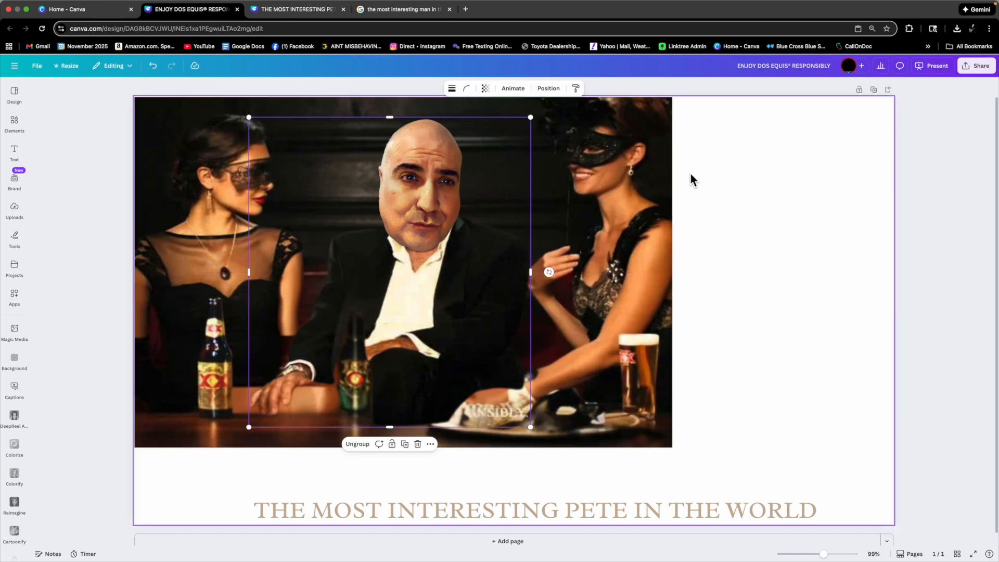
left_click(747, 172)
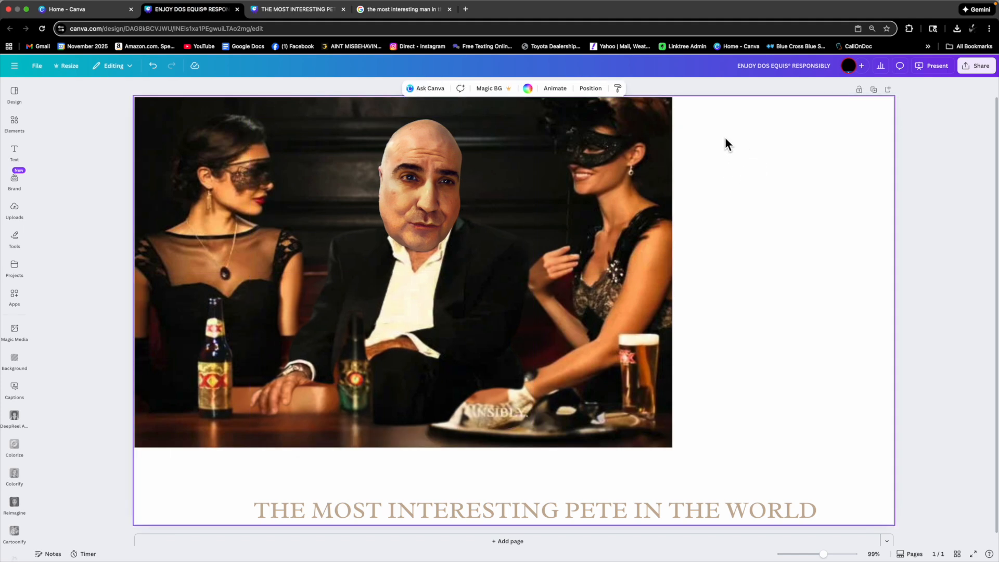
Scale the grouped figure down slightly and fine-tune its position between the two women
left_click(449, 165)
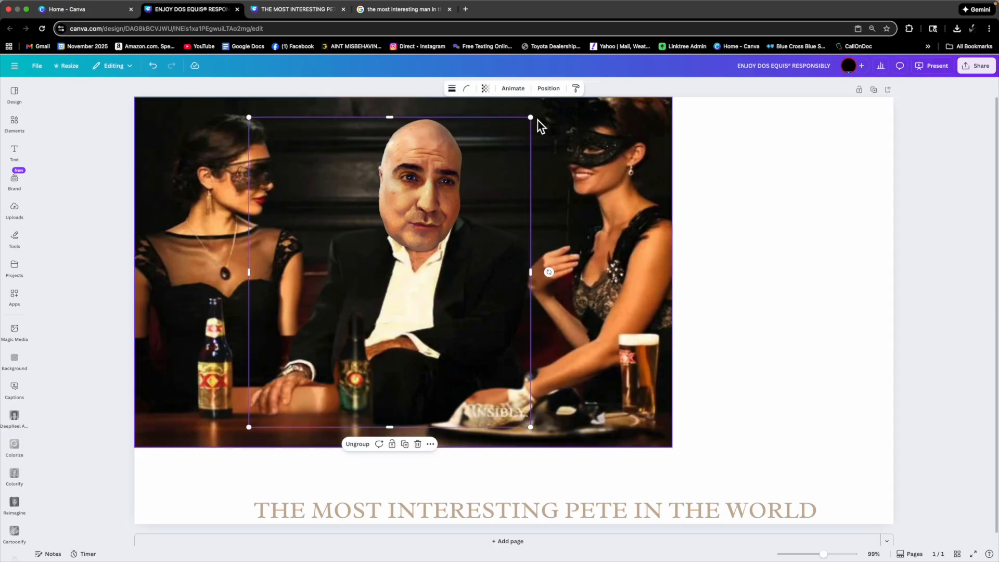
left_click_drag(531, 117, 523, 127)
left_click_drag(484, 192, 485, 195)
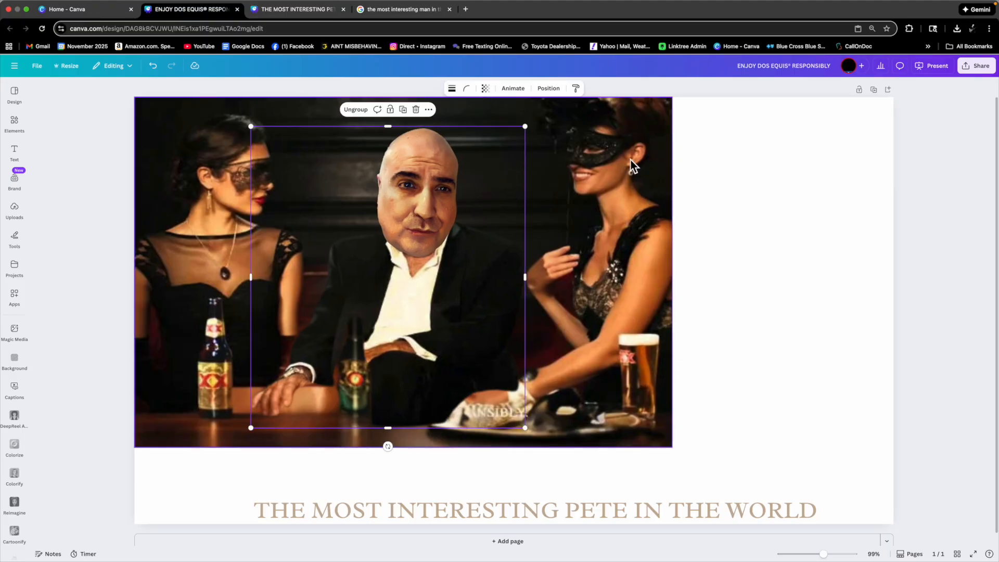
left_click(746, 158)
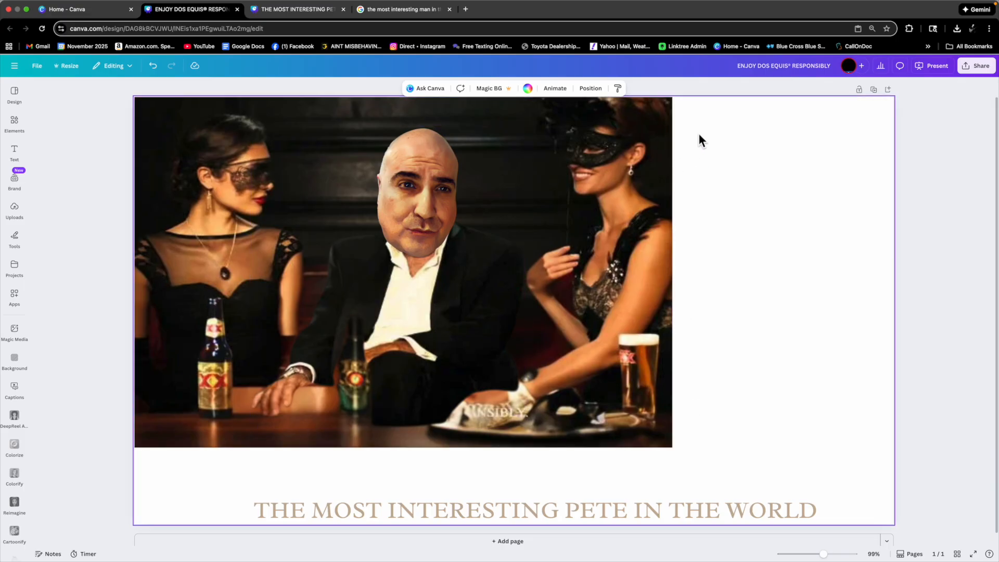
Group the figure with the bar photo, scale the combined scene down, and move it to the middle of the page
left_click_drag(694, 117, 177, 436)
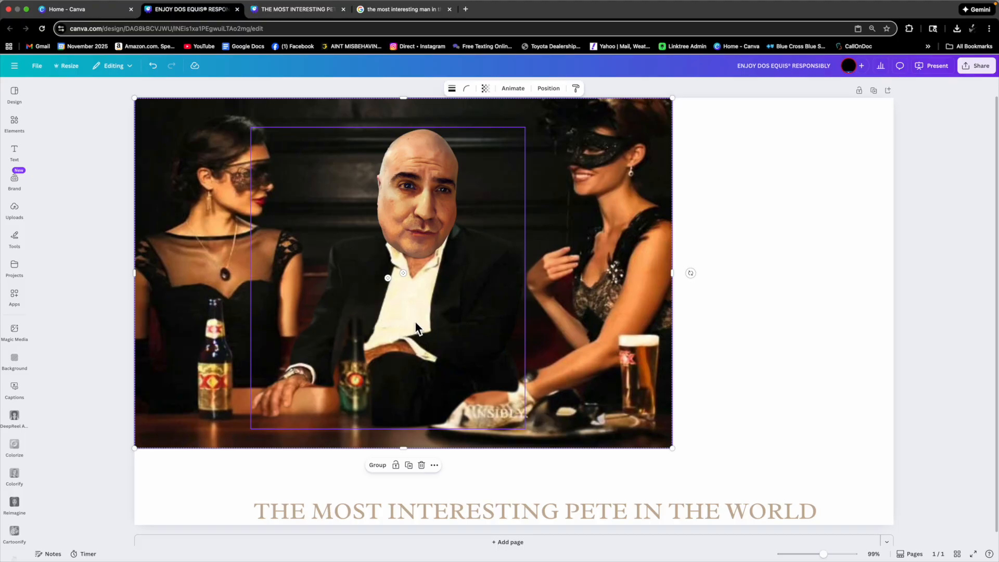
left_click(384, 470)
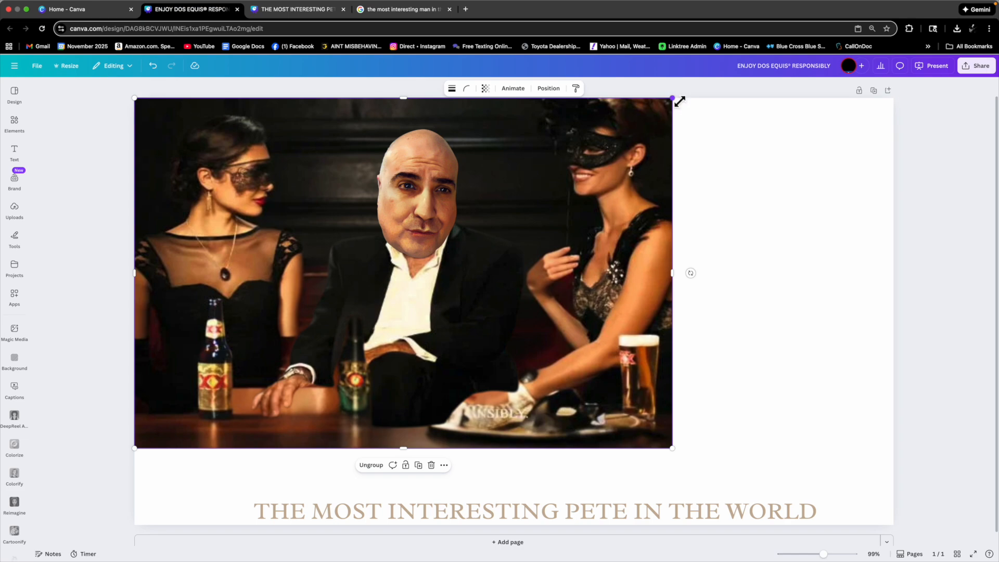
left_click_drag(679, 102, 589, 165)
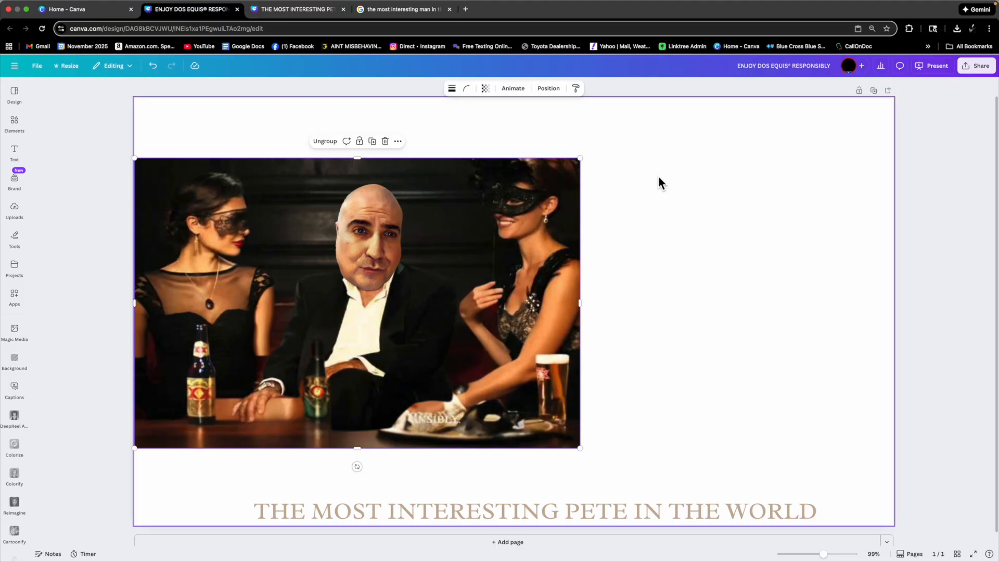
left_click_drag(581, 158, 502, 202)
left_click_drag(417, 252, 615, 231)
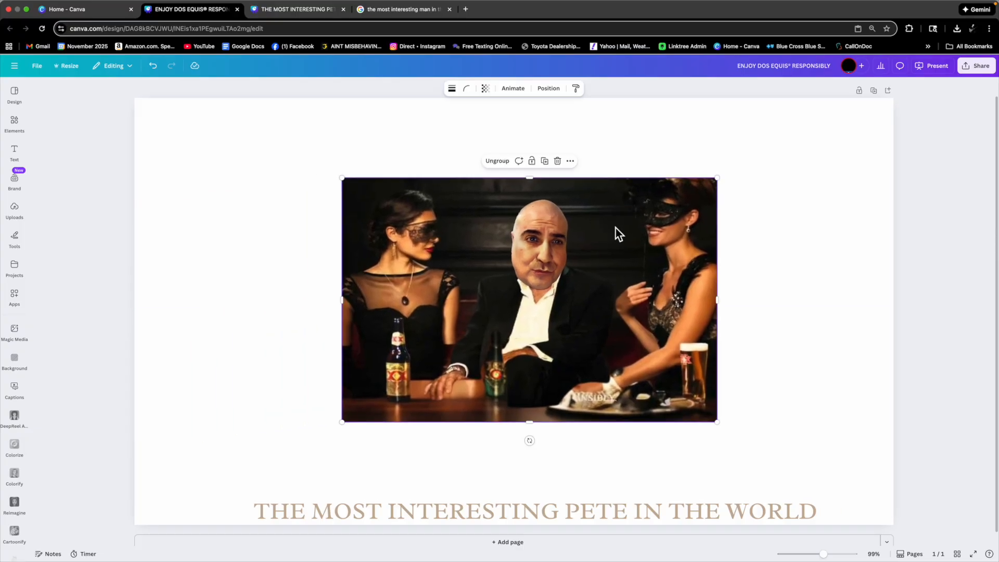
Move the caption up so it sits closer beneath the grouped scene
left_click(778, 183)
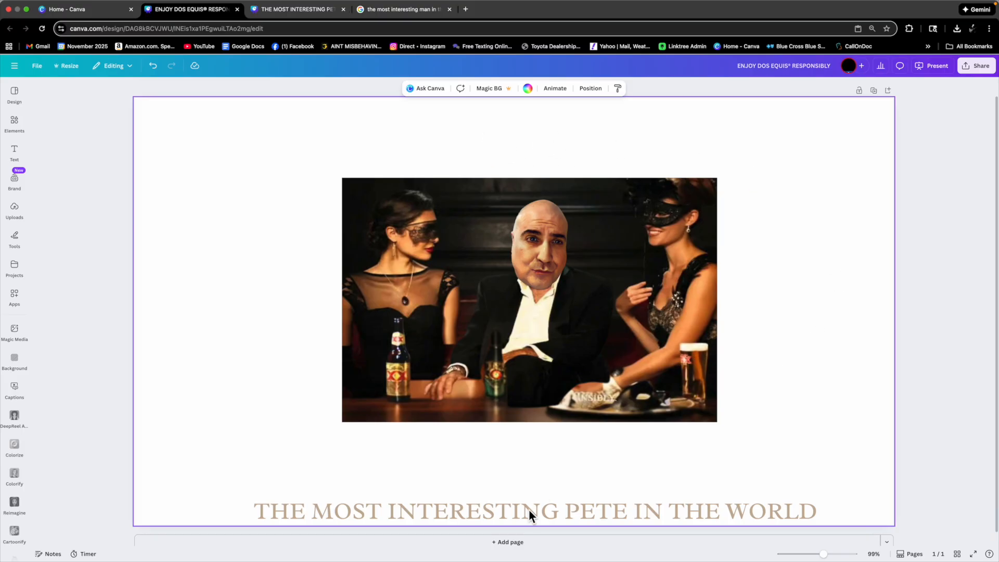
left_click_drag(804, 507, 817, 477)
left_click(783, 394)
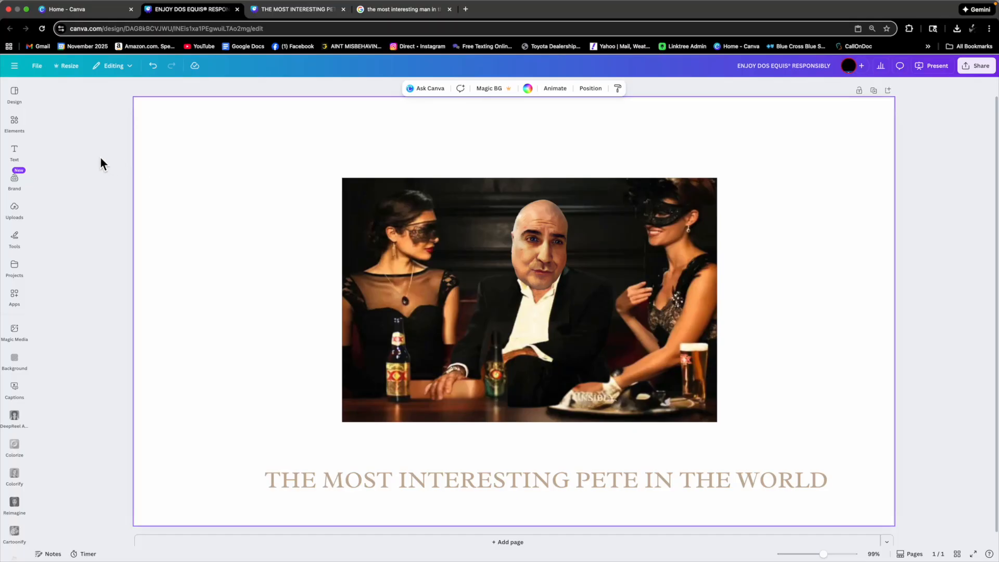
left_click(14, 123)
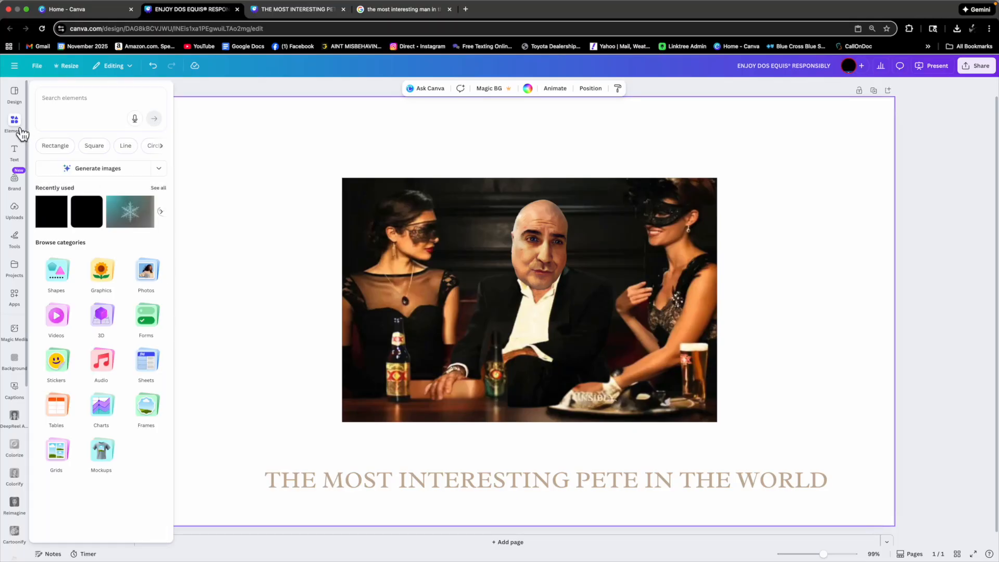
left_click(98, 148)
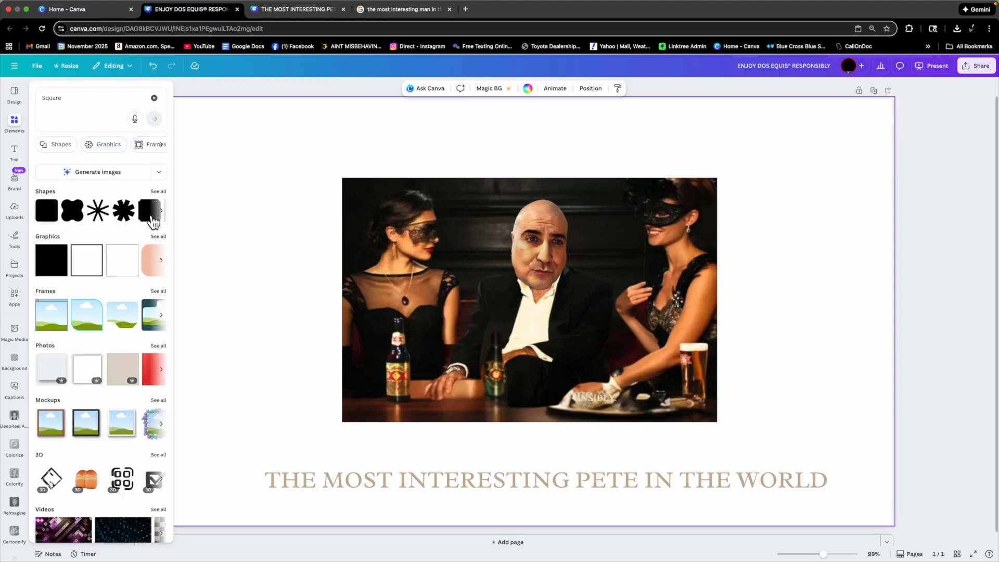
left_click(50, 210)
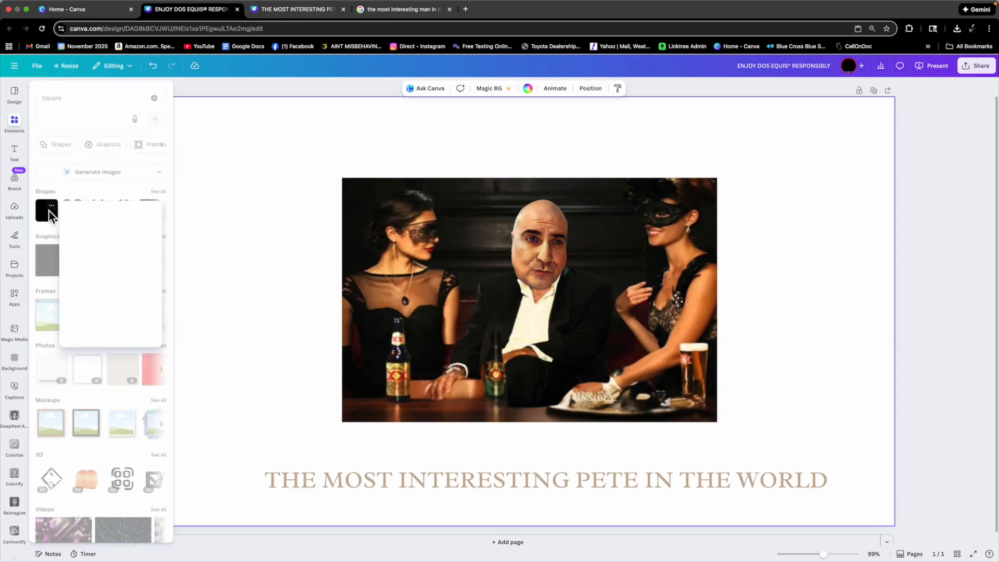
left_click(48, 215)
left_click(52, 218)
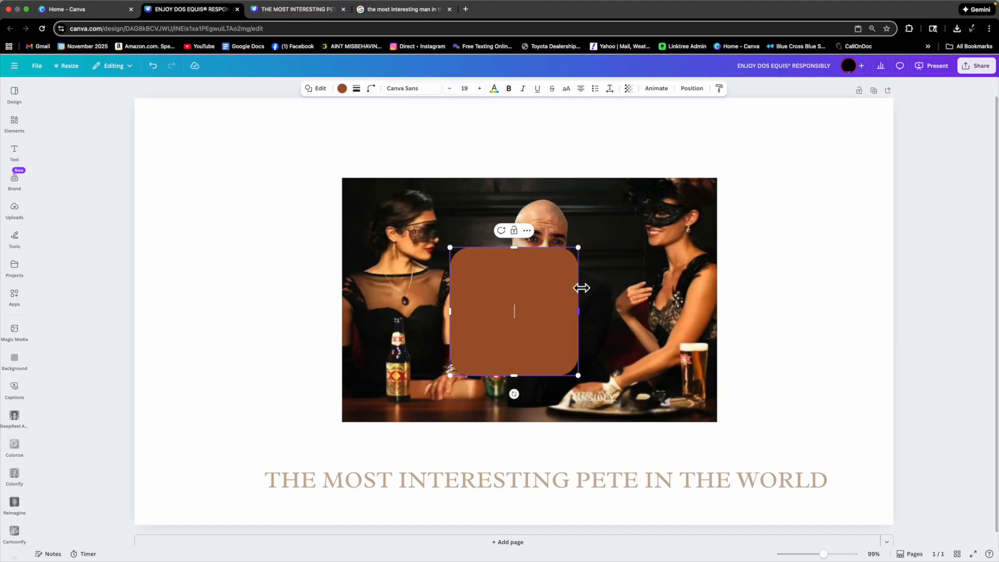
left_click(770, 261)
left_click(558, 283)
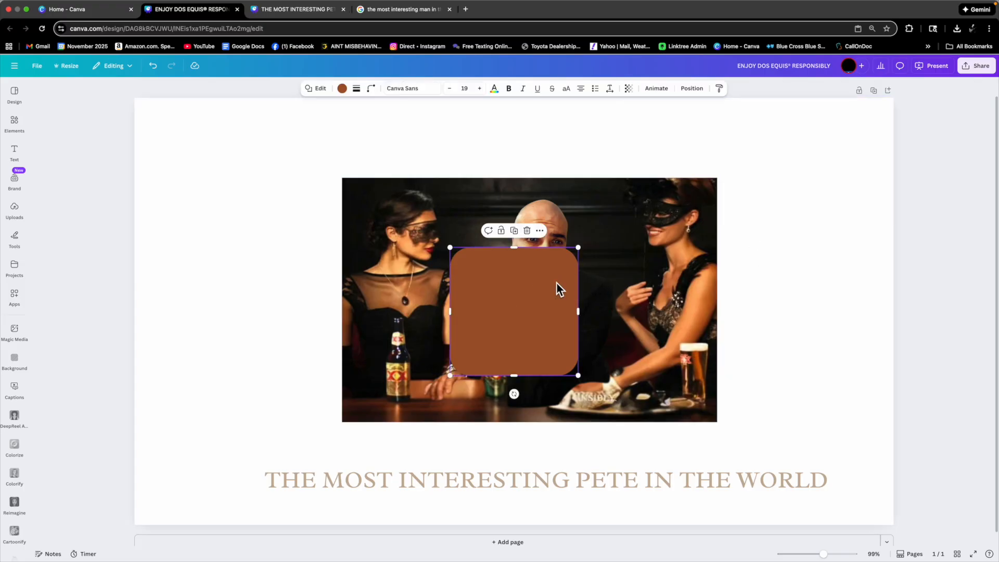
key("Delete")
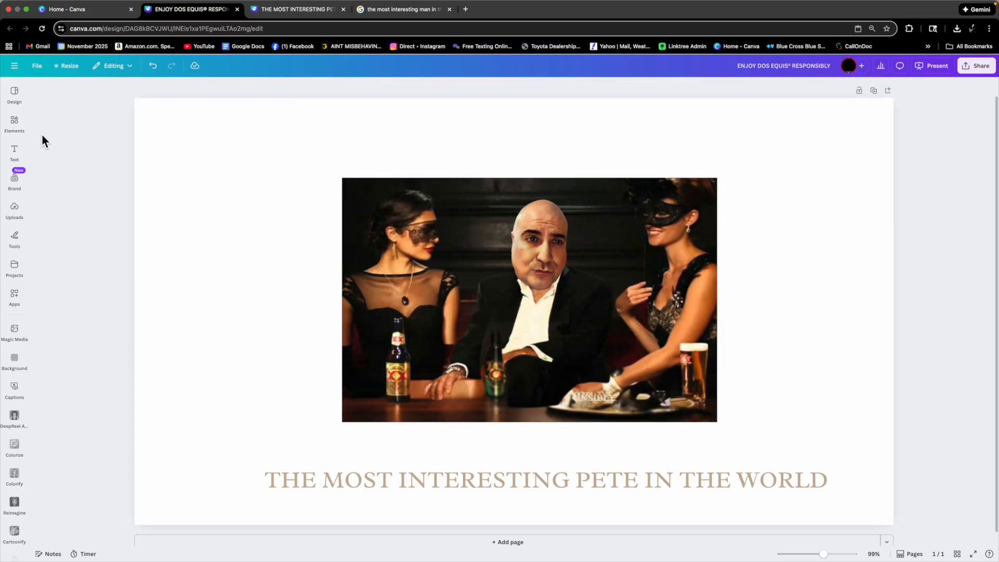
Try flattening a sharp-cornered square into a thin line beneath the caption and stretching it across the caption's width
left_click(18, 124)
scroll(91, 208, "right", 3)
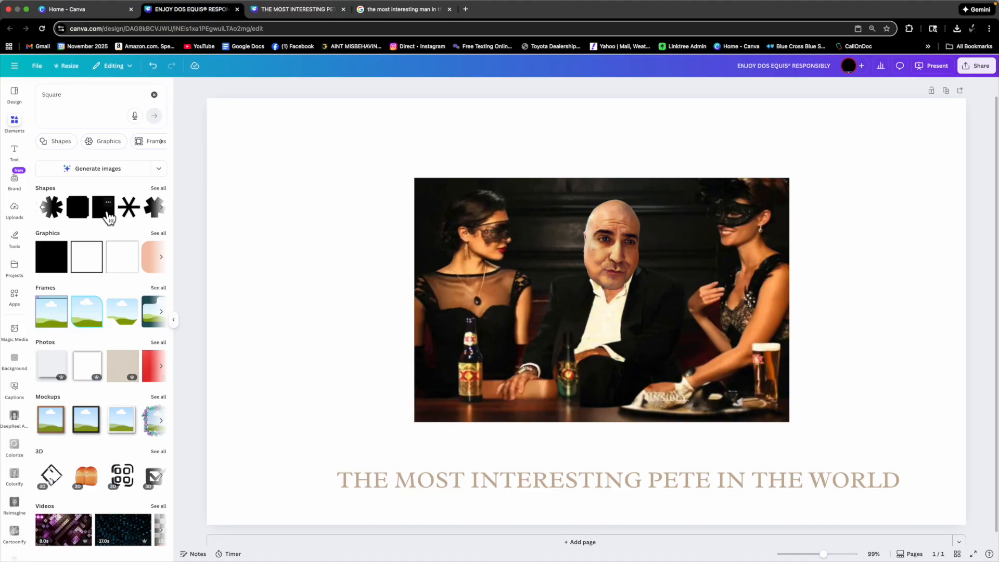
left_click(108, 215)
double_click(591, 280)
mouse_move(591, 252)
left_mouse_down()
mouse_move(597, 283)
mouse_move(592, 253)
left_mouse_up()
mouse_move(658, 320)
left_mouse_down()
mouse_move(627, 319)
mouse_move(645, 323)
left_mouse_up()
left_click_drag(588, 374, 411, 520)
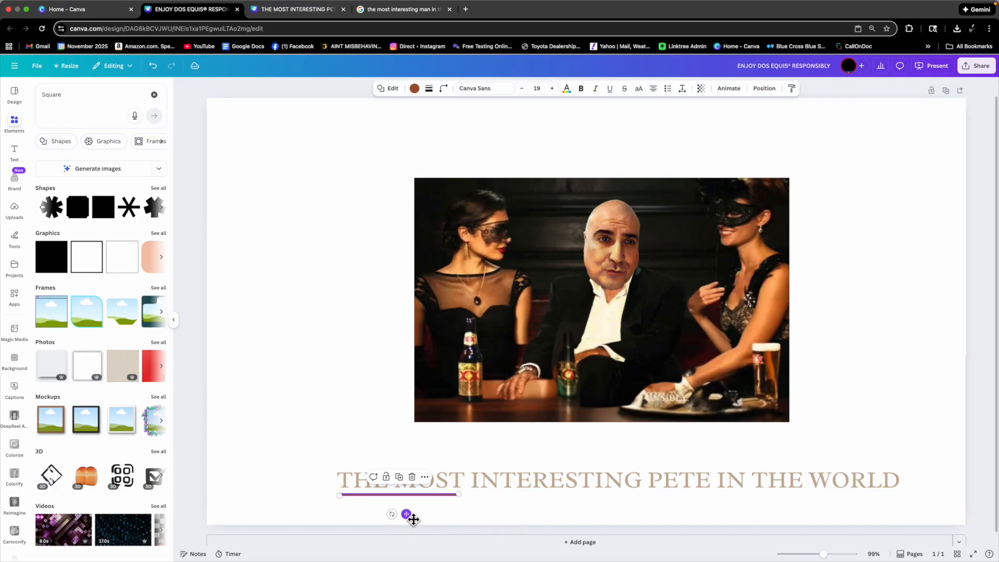
left_click_drag(466, 500, 894, 476)
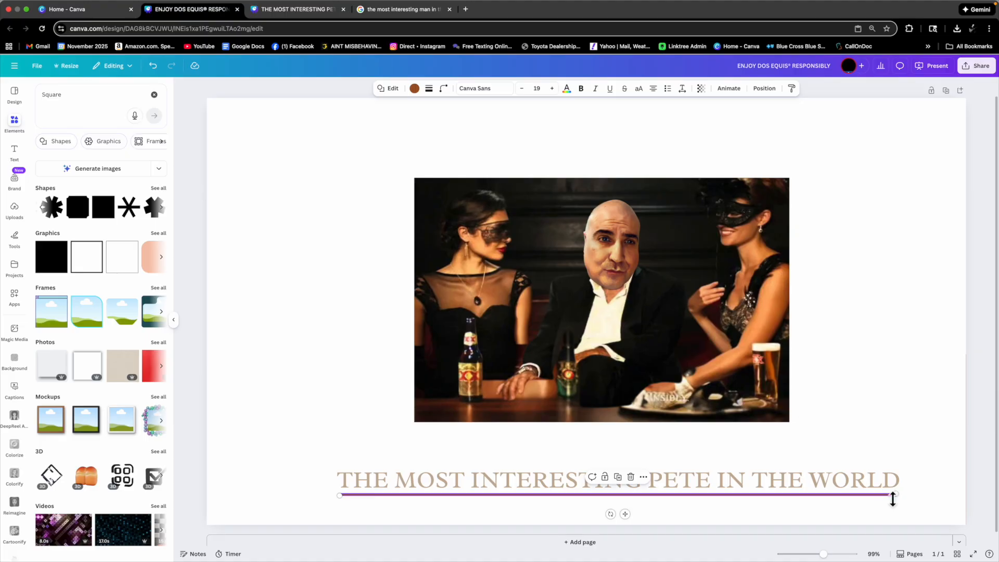
left_click(848, 511)
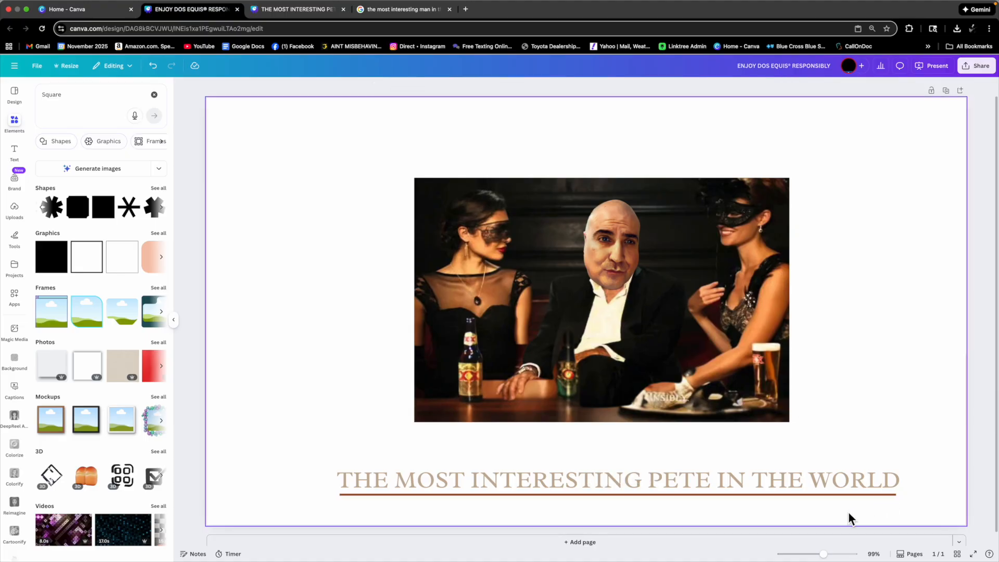
Raise the caption slightly and delete the thin line beneath it
left_click(772, 498)
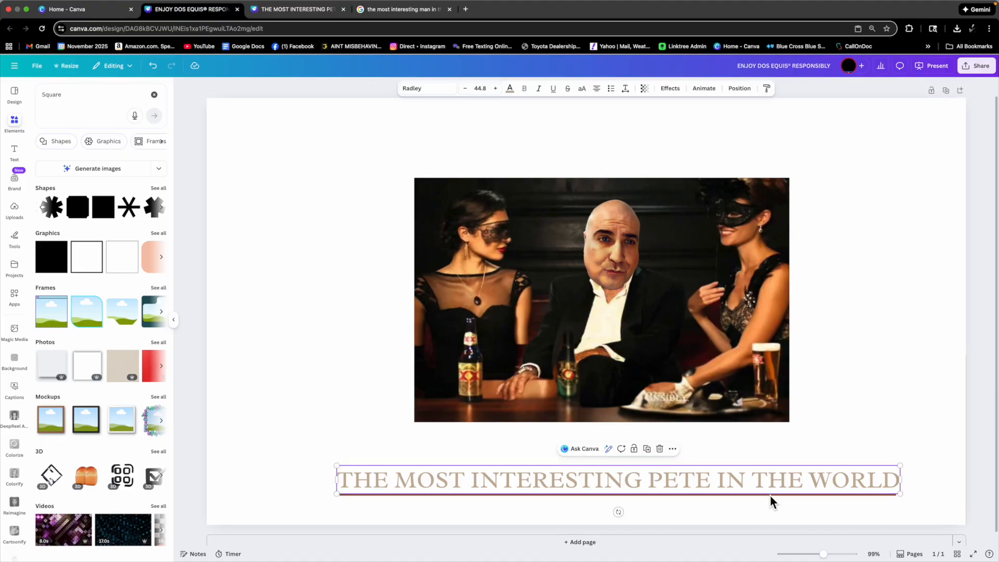
left_click(768, 492)
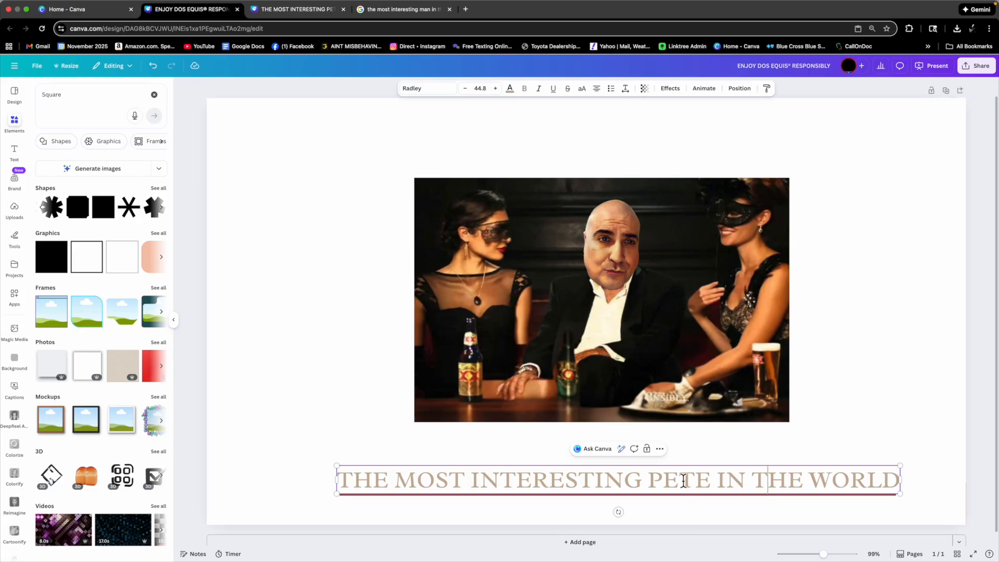
left_click(737, 445)
left_click(741, 475)
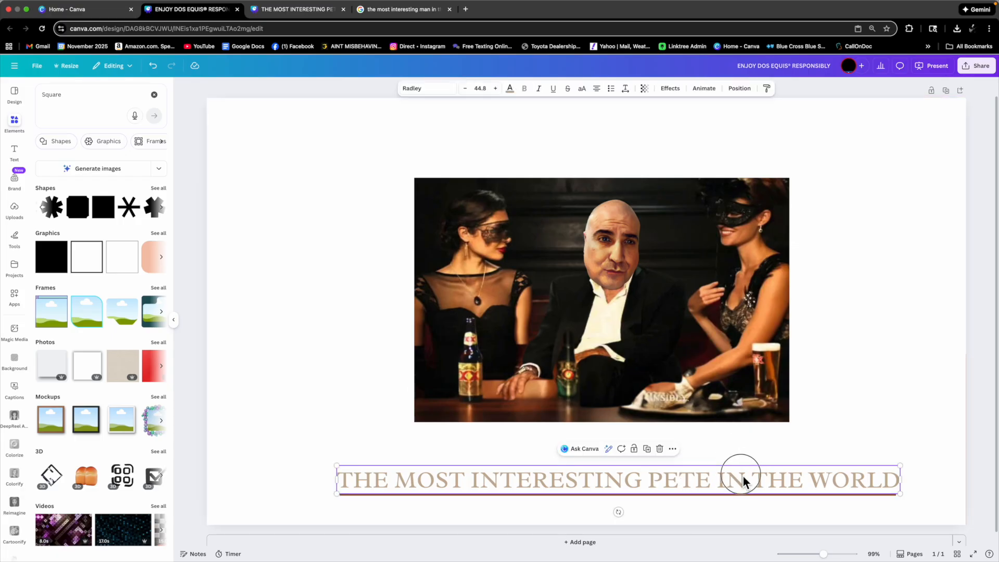
left_click_drag(743, 481, 739, 467)
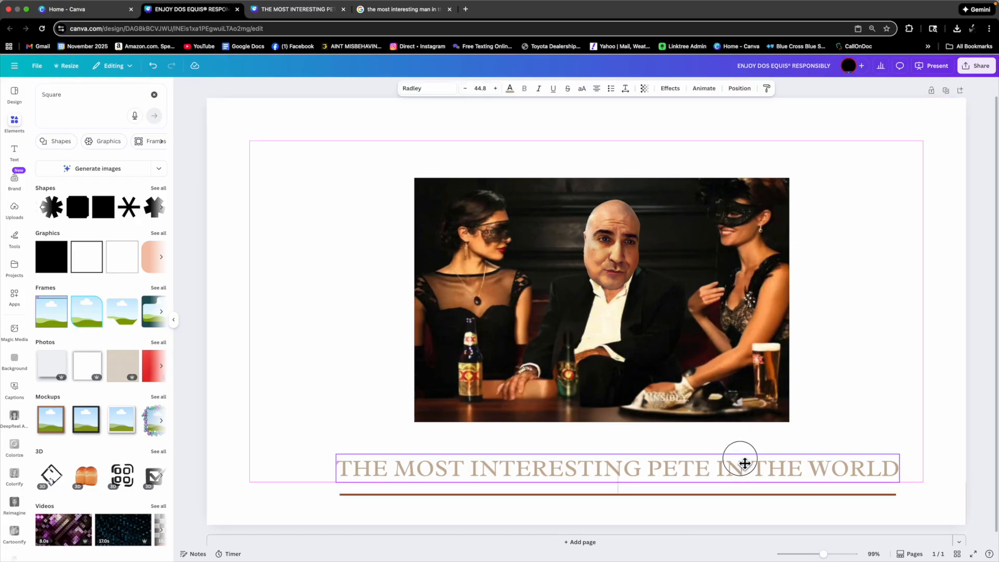
left_click(743, 497)
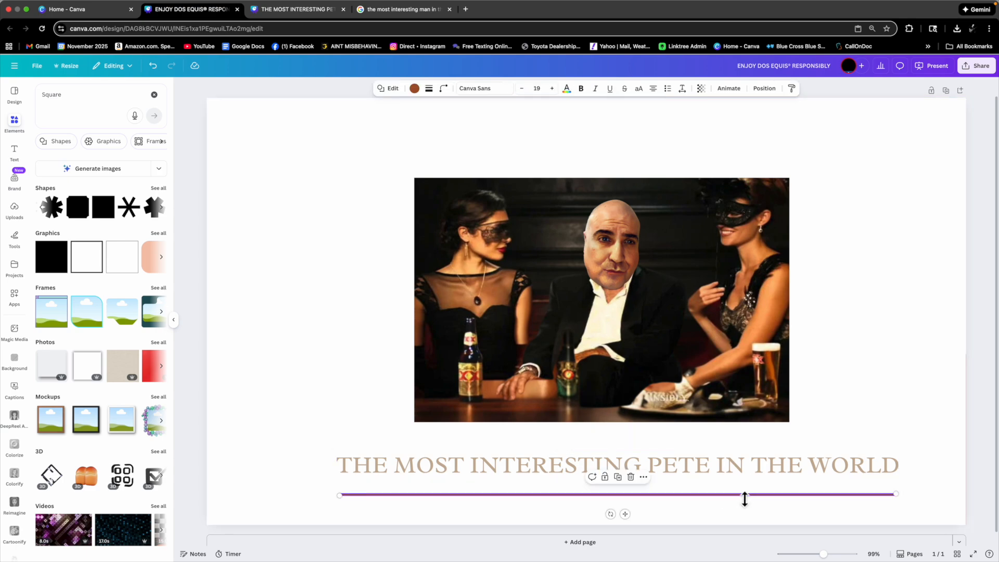
key("Delete")
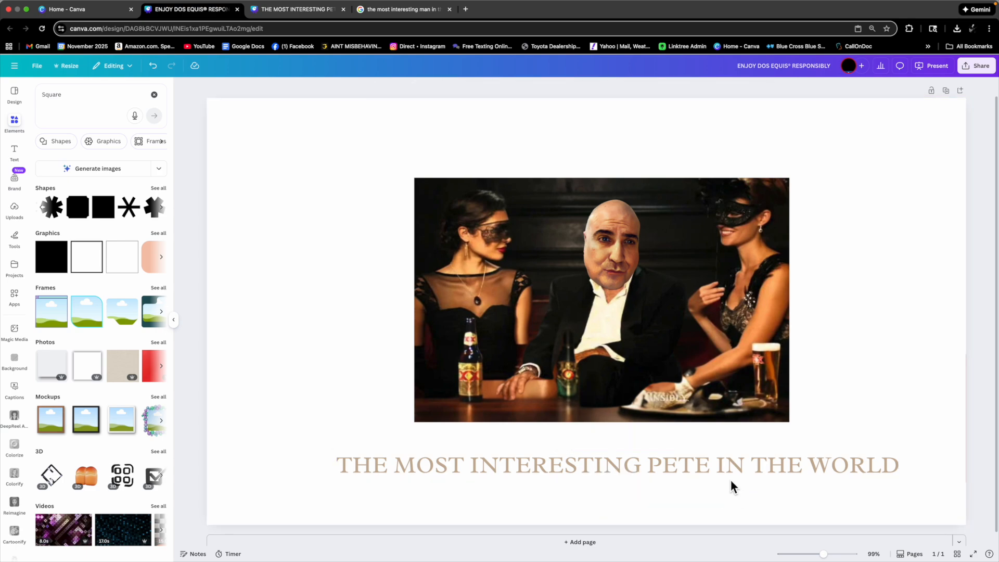
Add a sharp-cornered square over the bar scene and move the caption down, farther below the scene
left_click(107, 208)
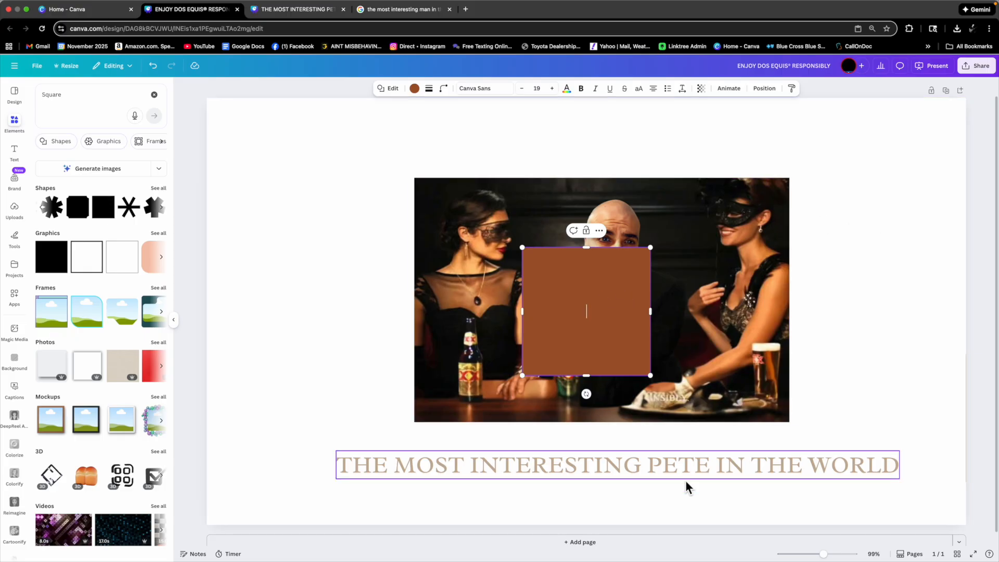
left_click_drag(665, 470, 665, 496)
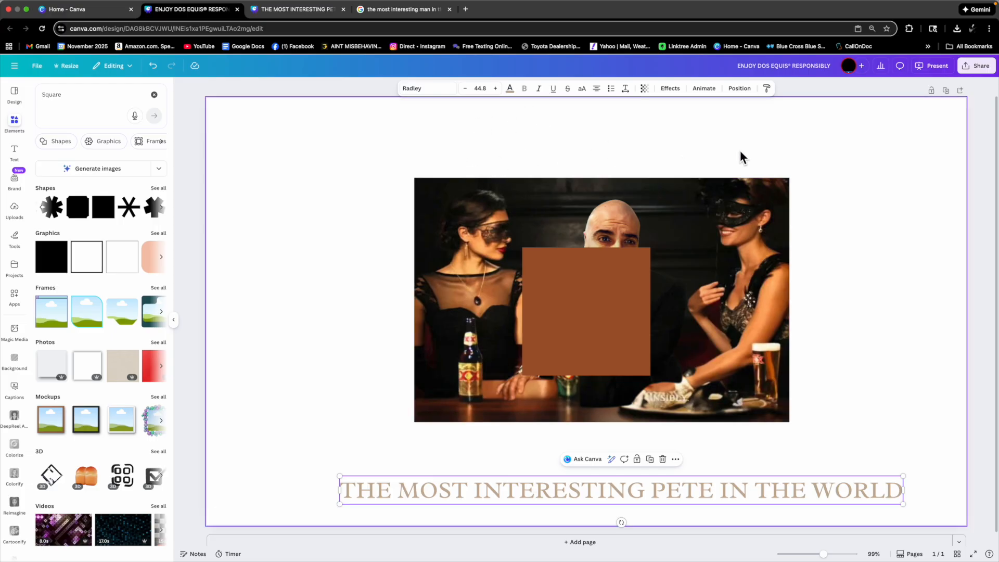
left_click(850, 236)
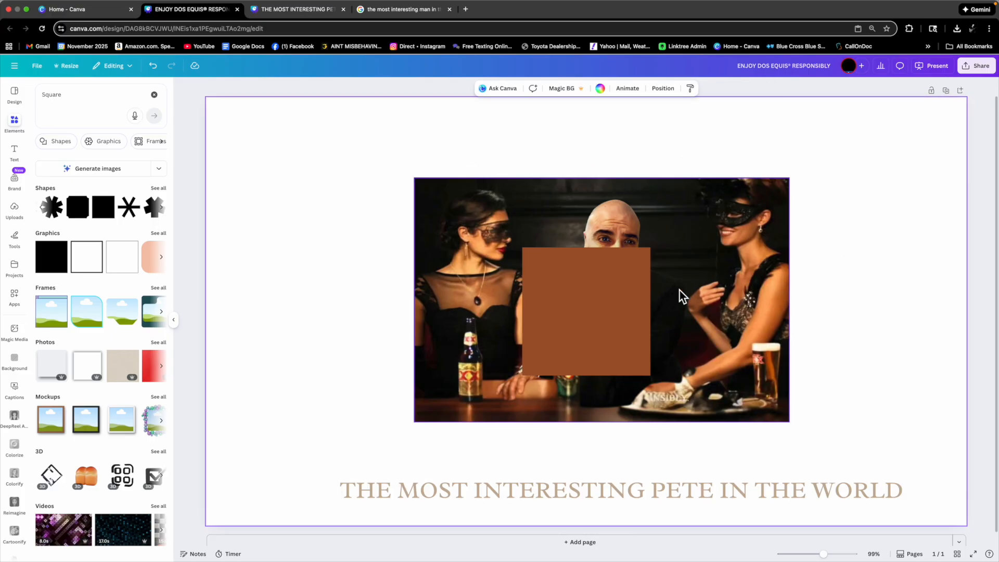
Fill the brown square with solid black
left_click(623, 294)
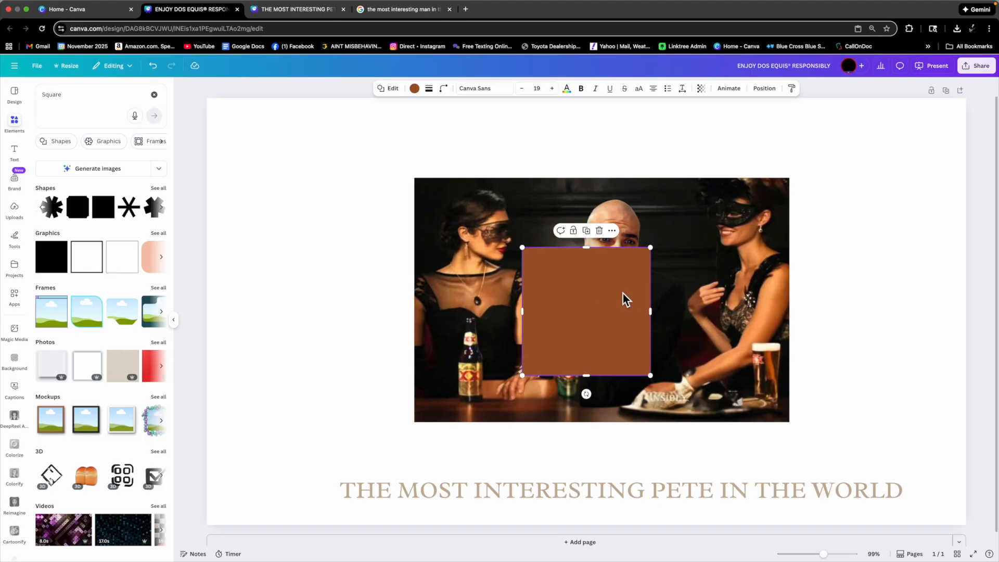
left_click(423, 97)
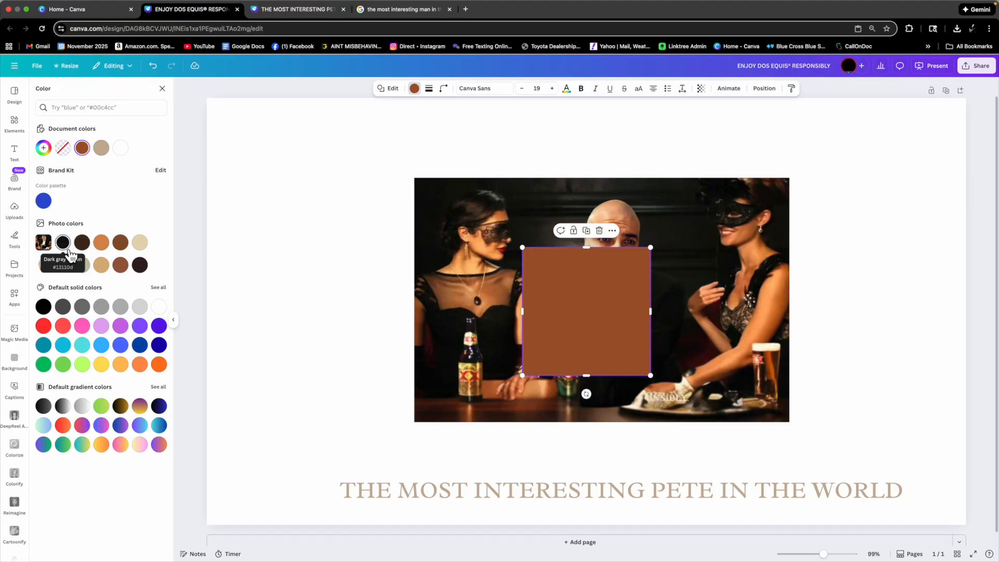
left_click(46, 309)
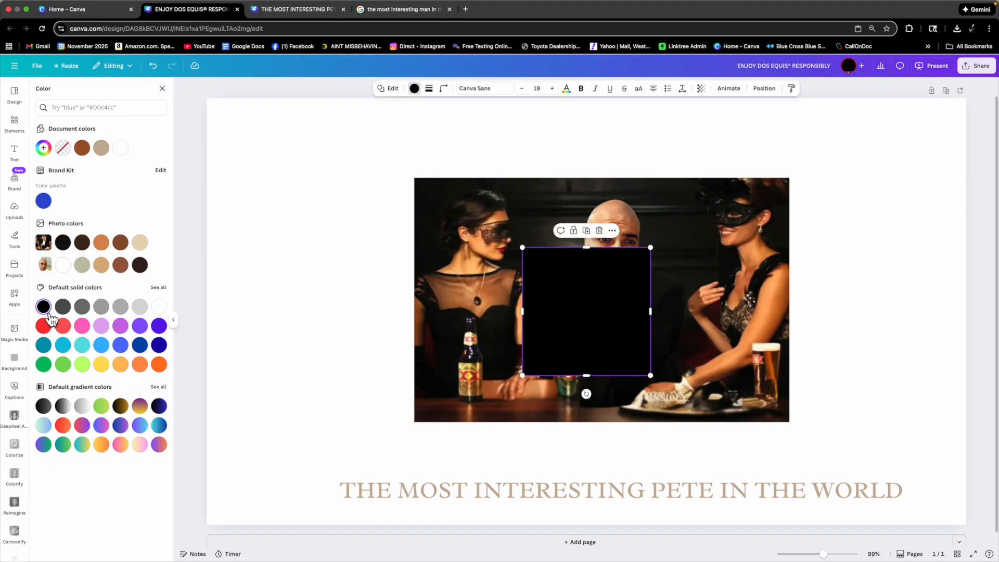
left_click(763, 260)
Move the black square over the scene's upper-left corner and send it to the back
left_click_drag(632, 285, 498, 211)
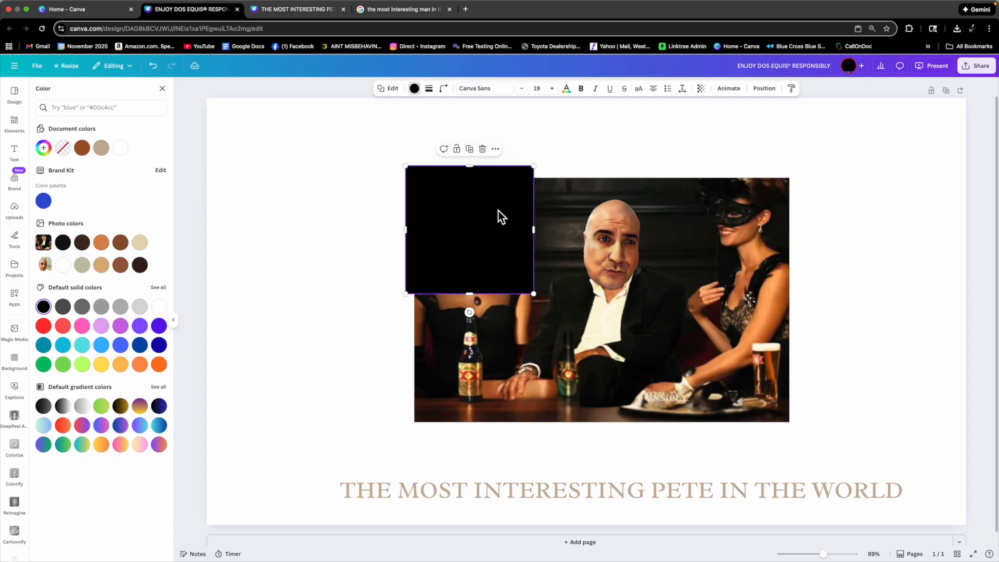
right_click(461, 215)
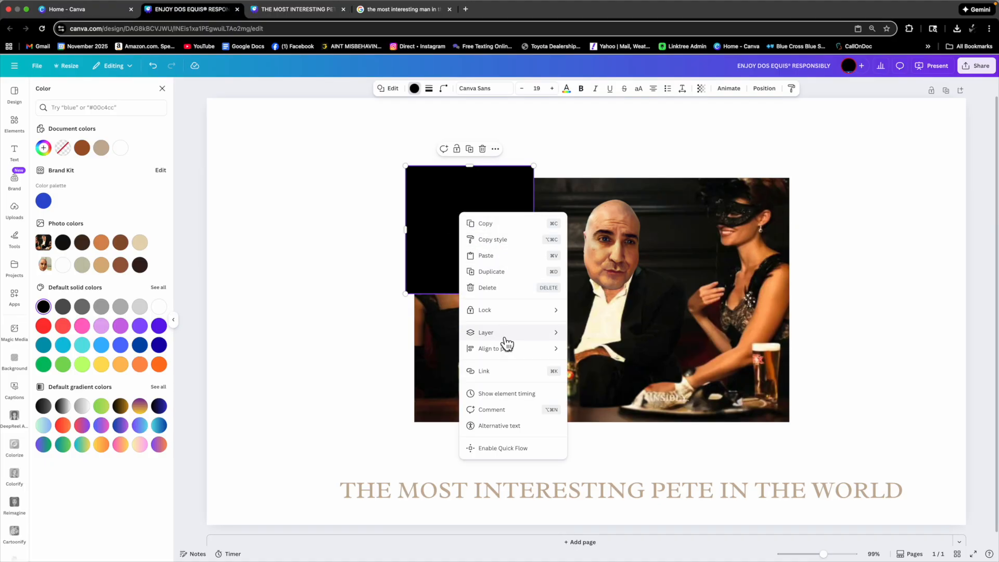
mouse_move(536, 342)
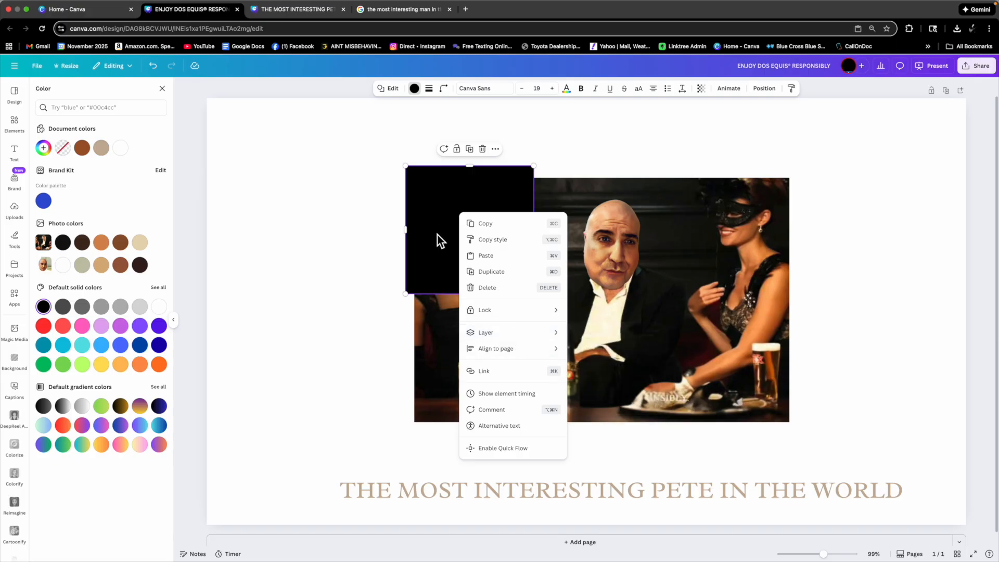
mouse_move(568, 341)
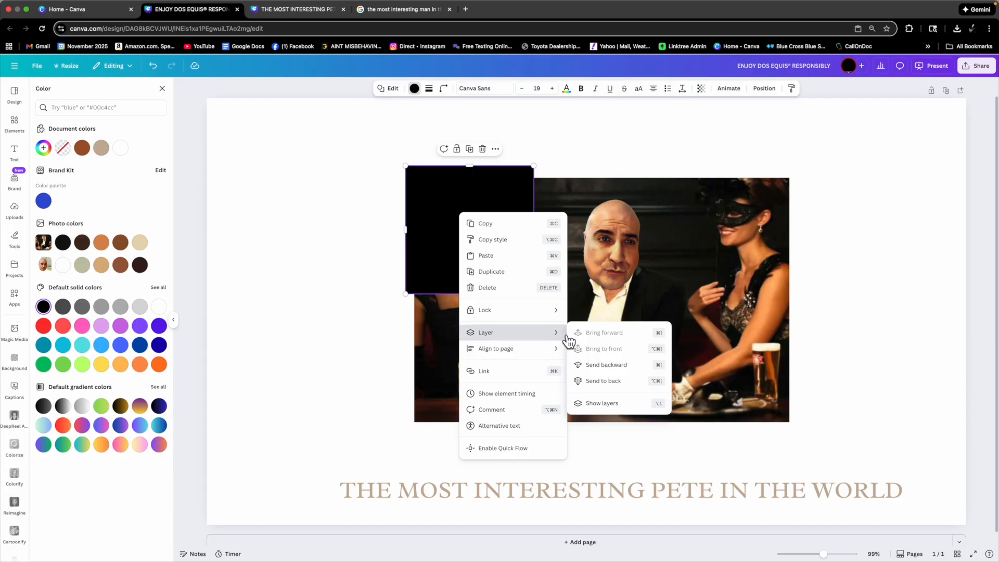
left_click(603, 381)
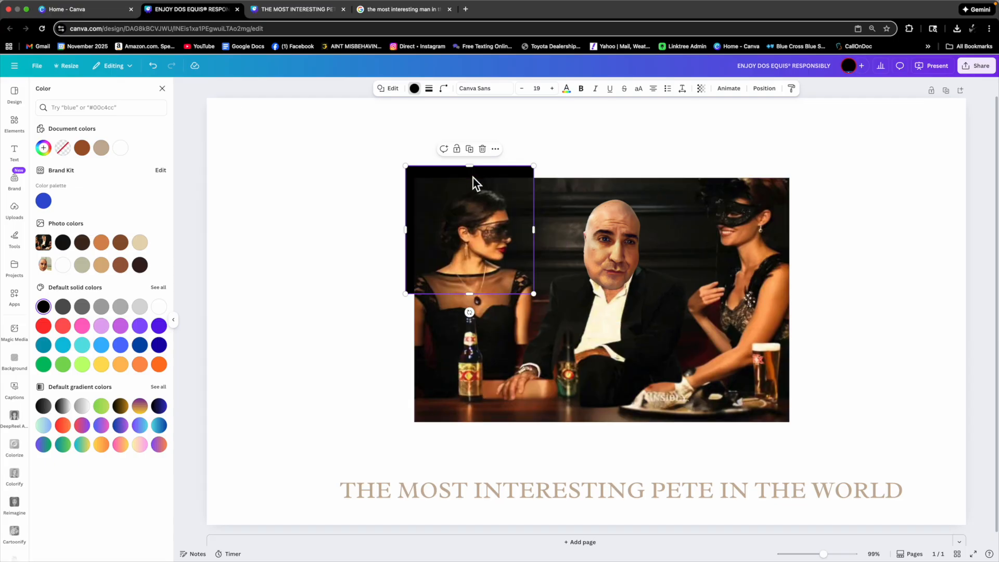
Stretch the black square to the scene's width and extend it above and below the scene as a backdrop
left_click_drag(470, 166, 471, 117)
left_click_drag(534, 206, 789, 206)
left_click_drag(407, 209, 415, 208)
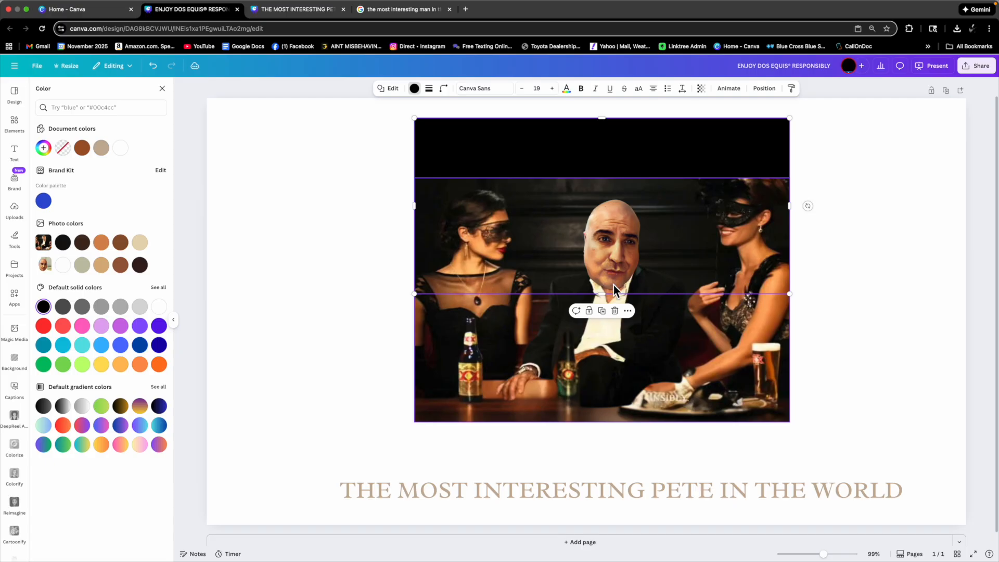
left_click_drag(602, 295, 610, 488)
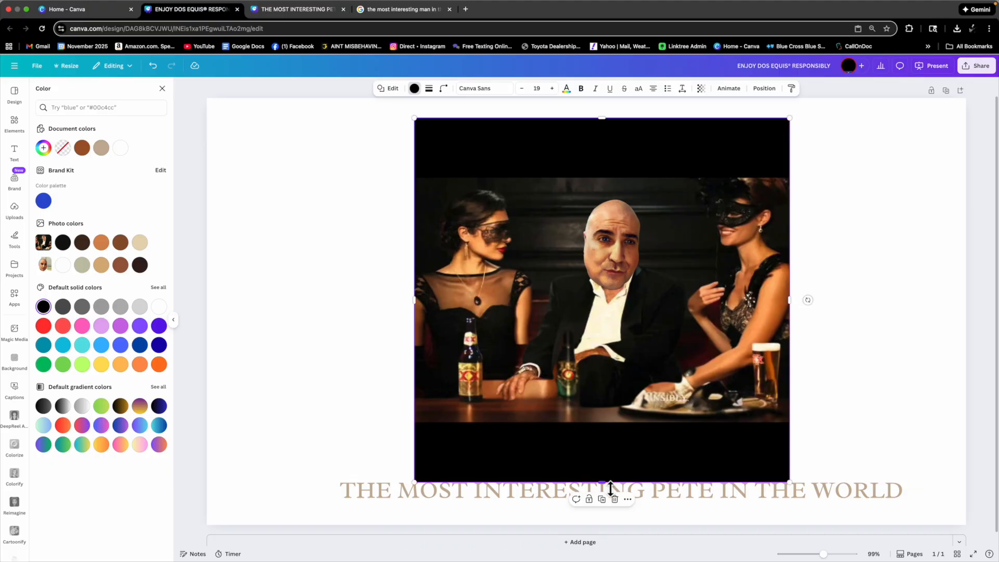
Move the caption down so it sits just below the black backdrop
left_click(892, 414)
left_click_drag(847, 493, 849, 515)
left_click(883, 268)
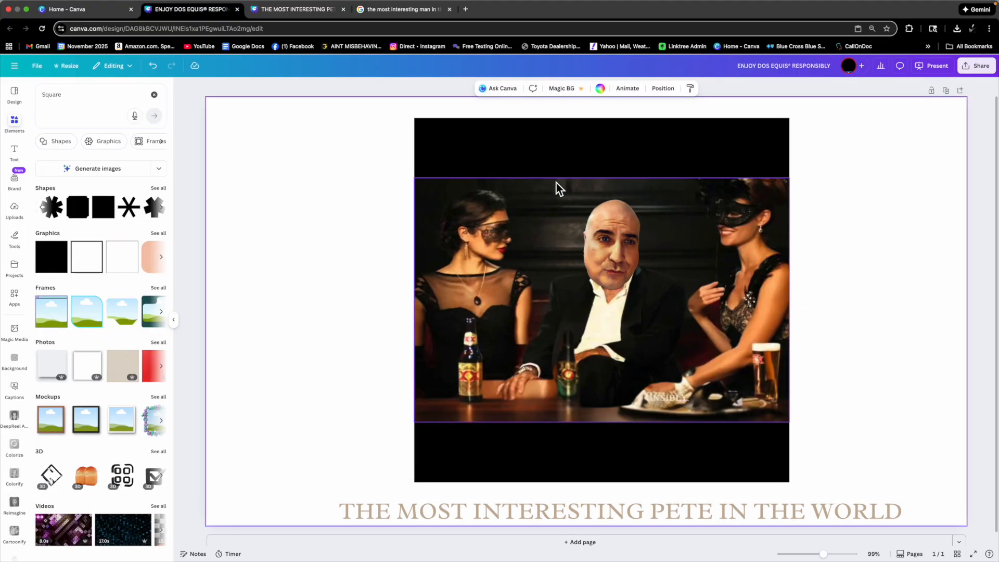
Lower the grouped bar scene slightly within the black backdrop to leave a taller band above it
left_click(610, 213)
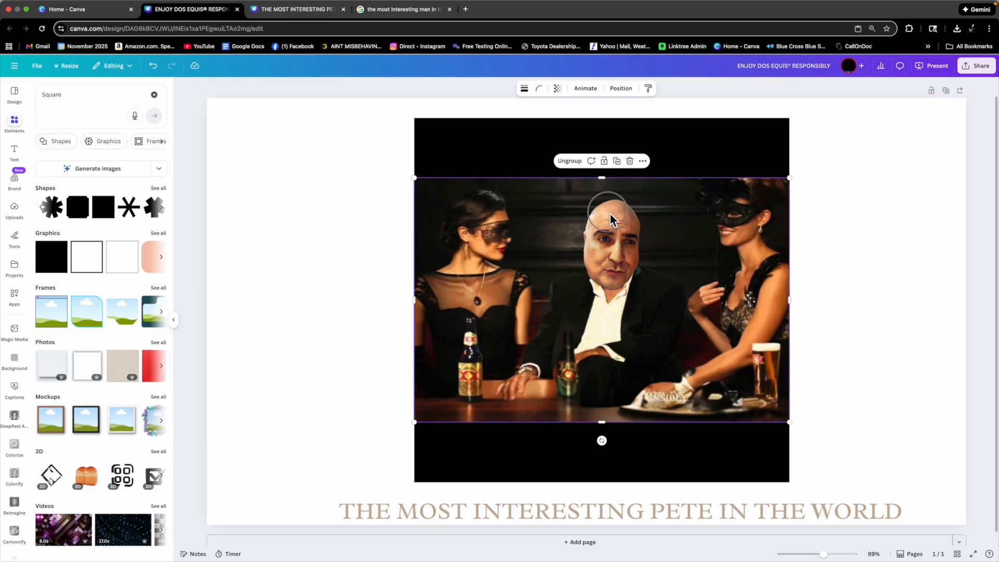
mouse_move(631, 265)
left_mouse_down()
mouse_move(633, 289)
mouse_move(633, 280)
left_mouse_up()
left_click(680, 172)
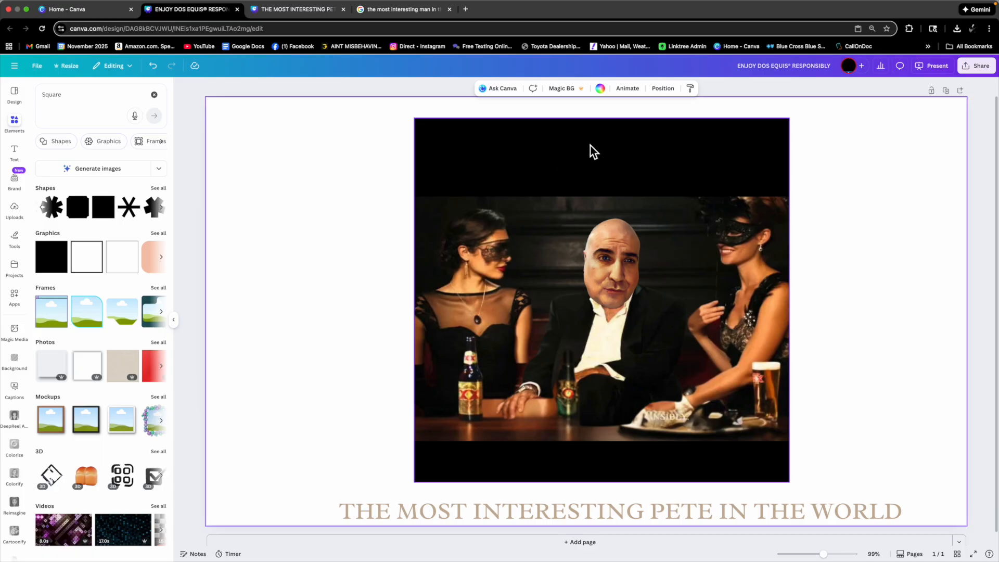
Raise the caption slightly and change its font to League Spartan
left_click(667, 514)
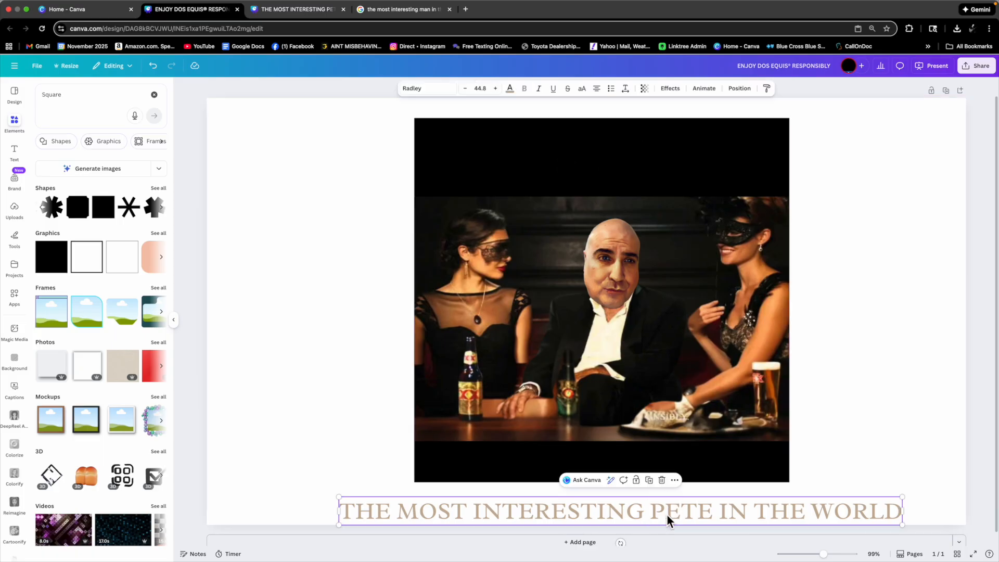
left_click_drag(667, 514, 667, 511)
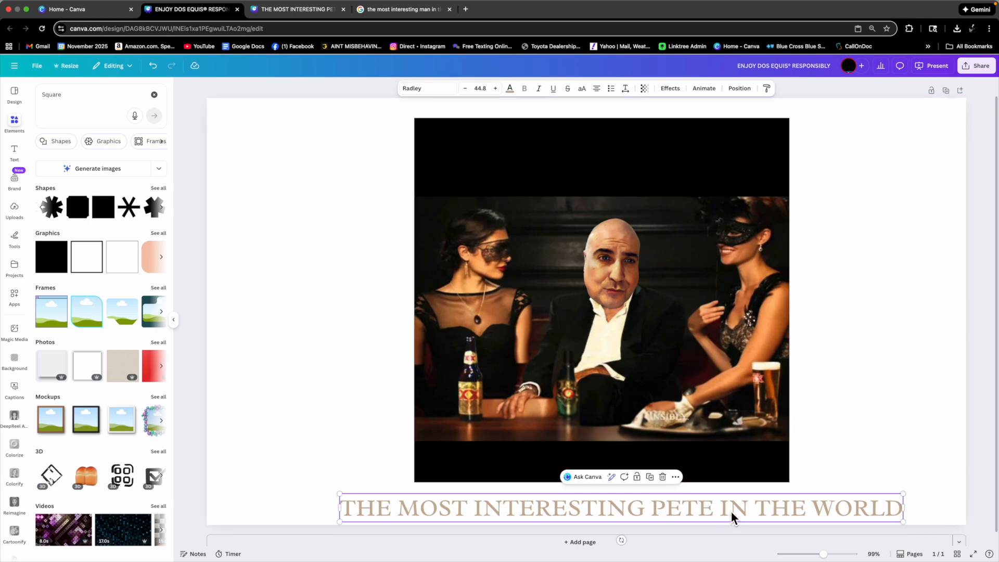
left_click(415, 94)
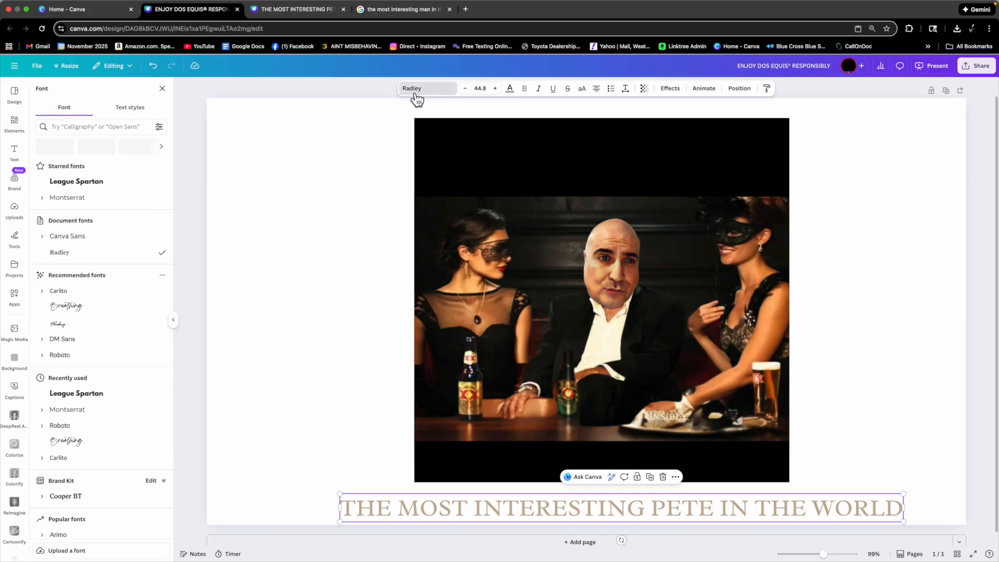
left_click(98, 187)
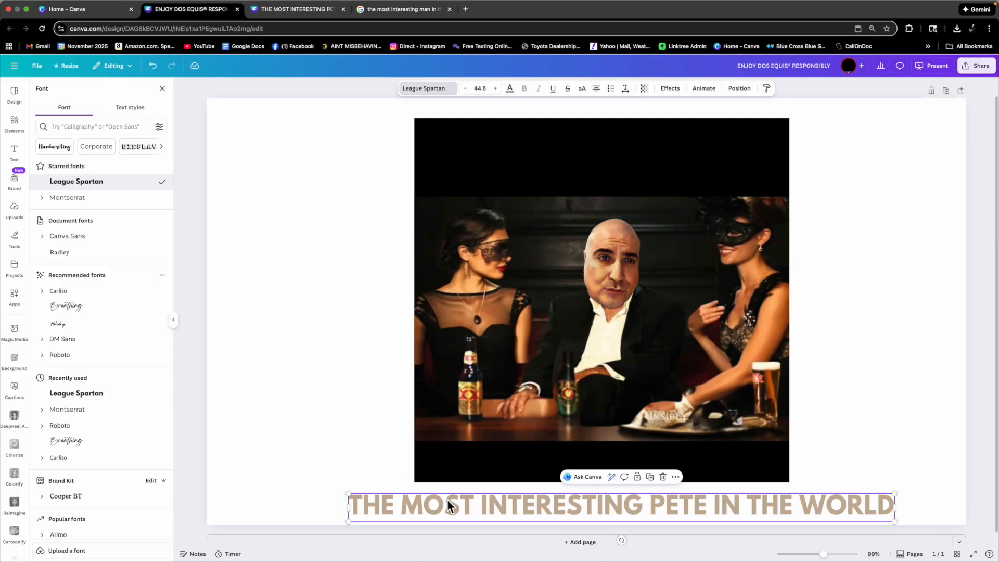
left_click(371, 436)
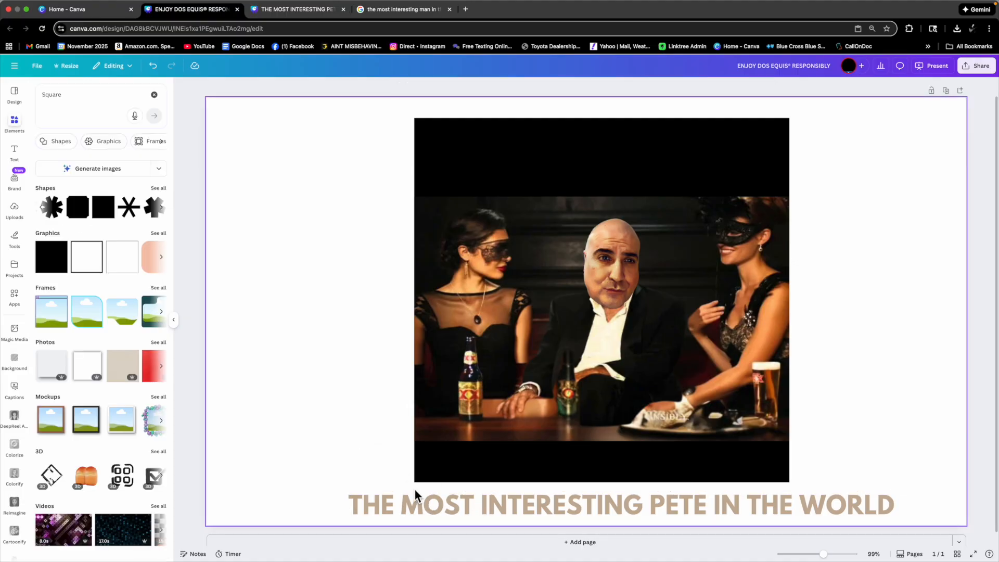
Duplicate the caption, place the copy on the black band above the scene, and reword it as "THE GOOSE'S ACRE"
left_click(471, 508)
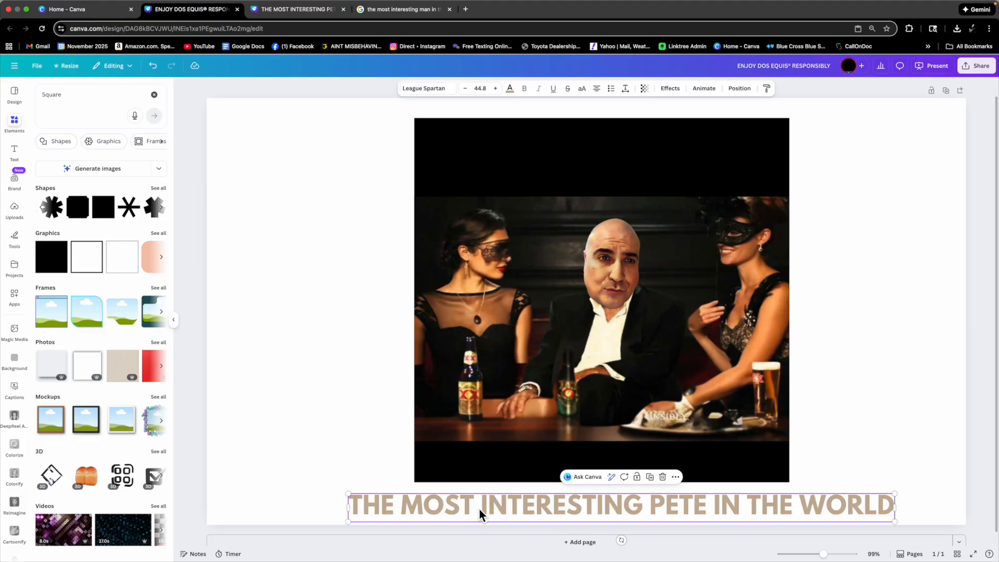
left_click(650, 478)
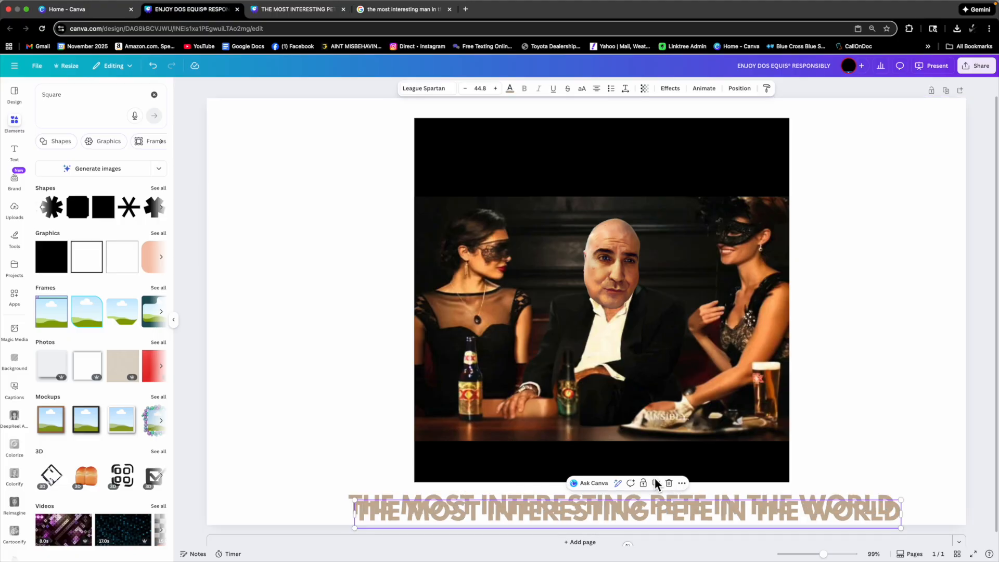
left_click_drag(660, 506, 631, 175)
double_click(649, 174)
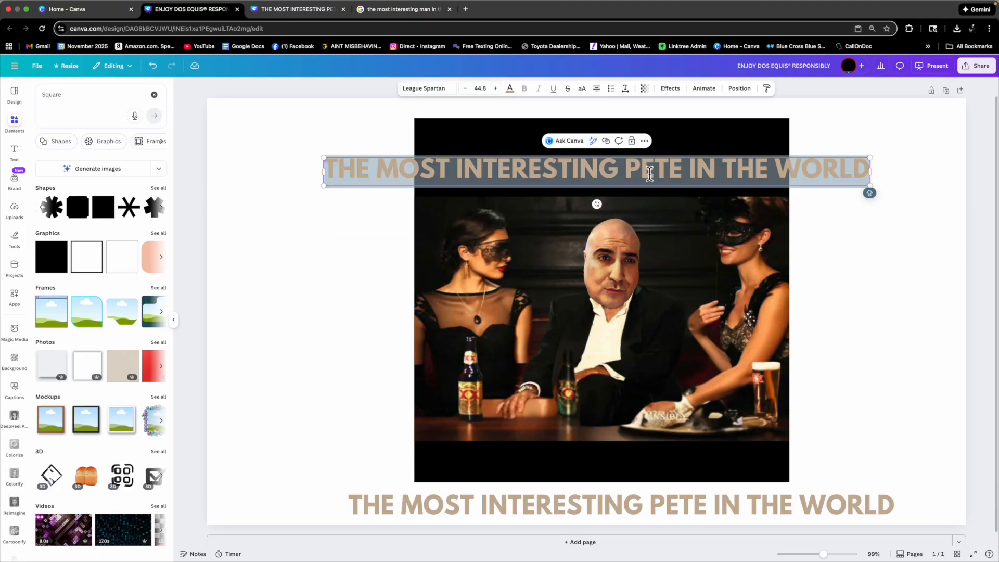
type("THE GOOSE")
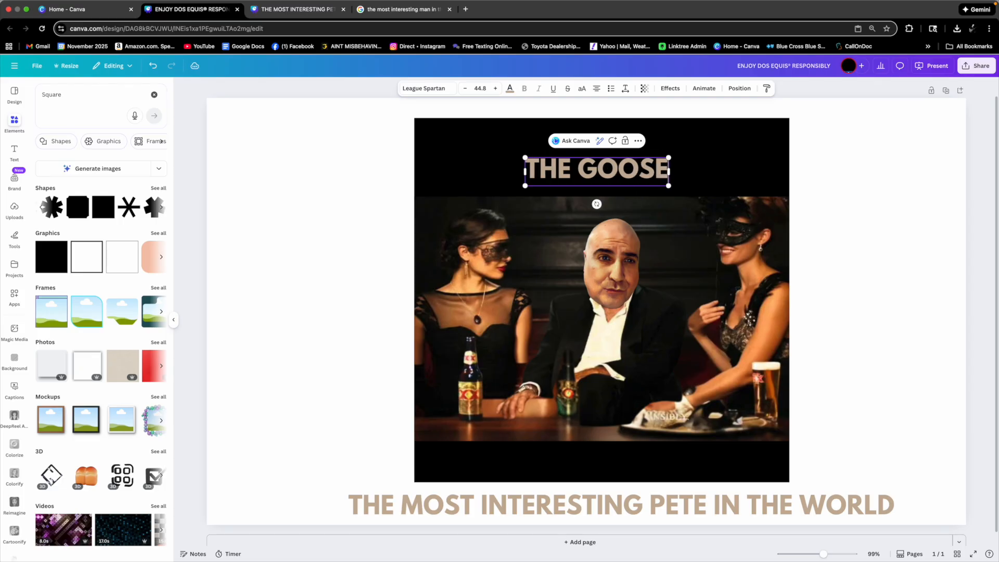
type("'S ACRE")
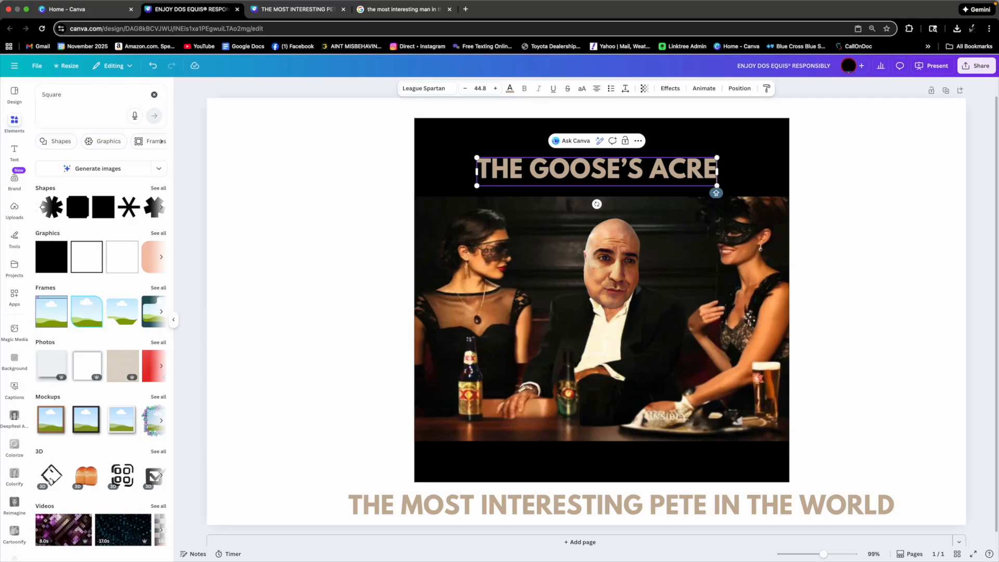
left_click(816, 190)
Enlarge the "THE GOOSE'S ACRE" heading to font size 63.3 and centre it near the black backdrop's upper edge
left_click(691, 171)
left_click_drag(478, 159, 415, 129)
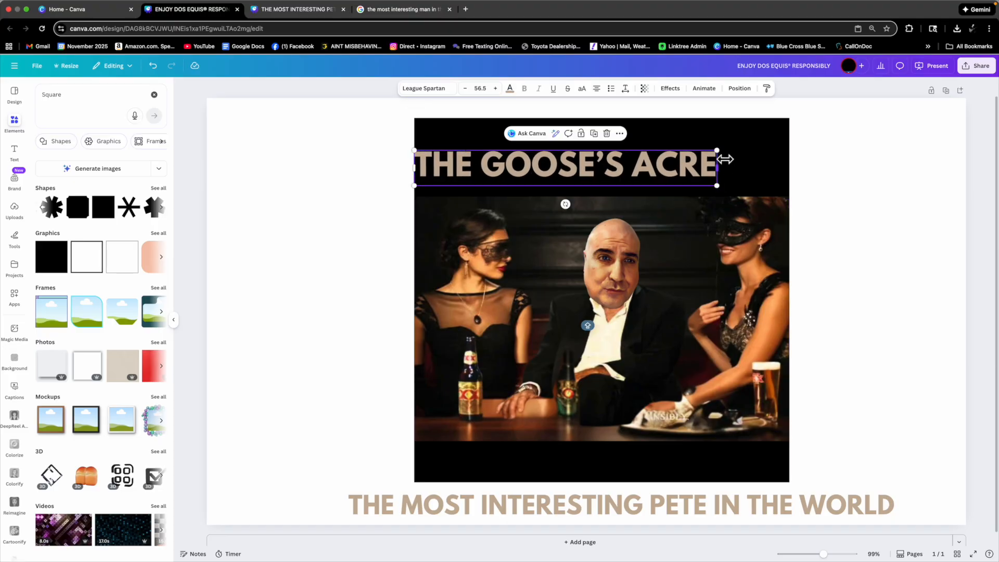
left_click_drag(683, 174, 733, 150)
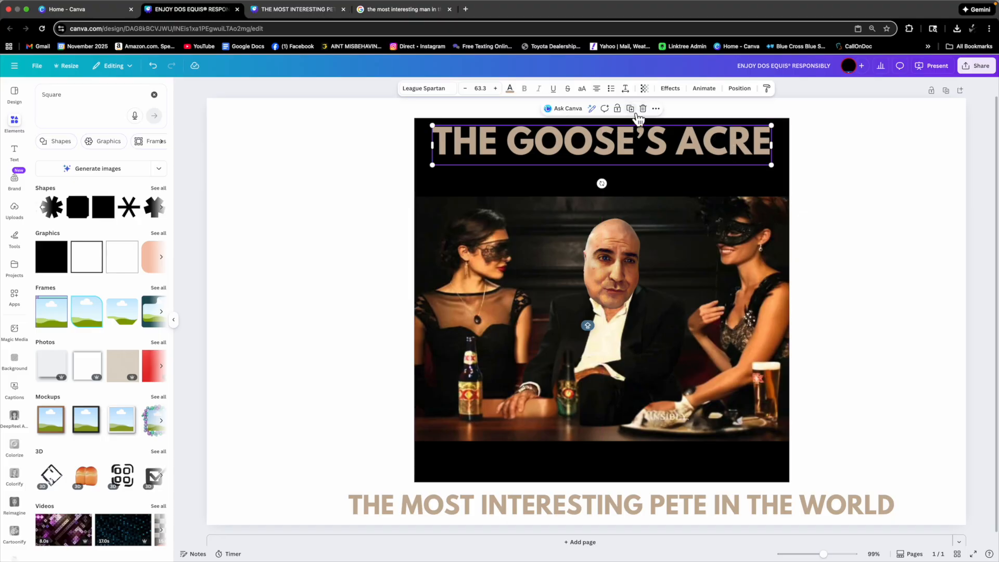
Duplicate the heading beneath itself, reword the copy as "6PM - 9PM", and shrink it to font size 36.9
left_click(630, 109)
left_click_drag(639, 155, 636, 173)
type("6PM  - 9PM")
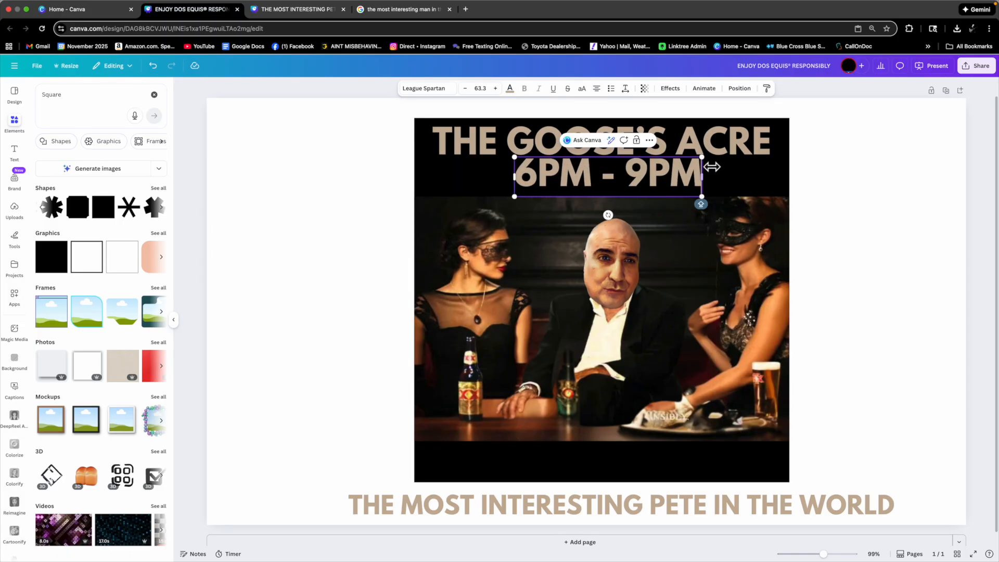
left_click_drag(702, 157, 638, 181)
left_click(677, 197)
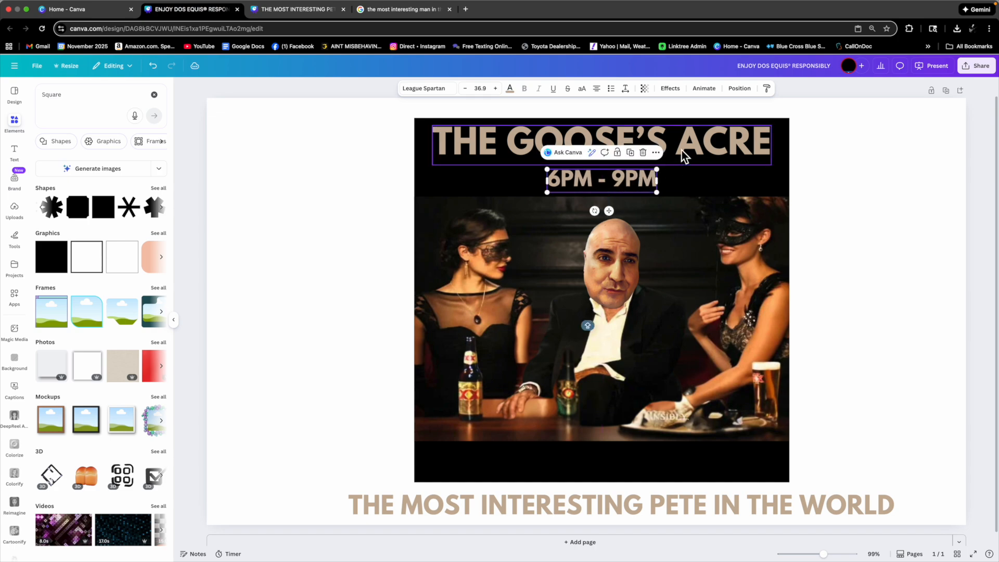
Nudge the "6PM - 9PM" line slightly down between the heading and the scene, keeping it centred
left_click(652, 220)
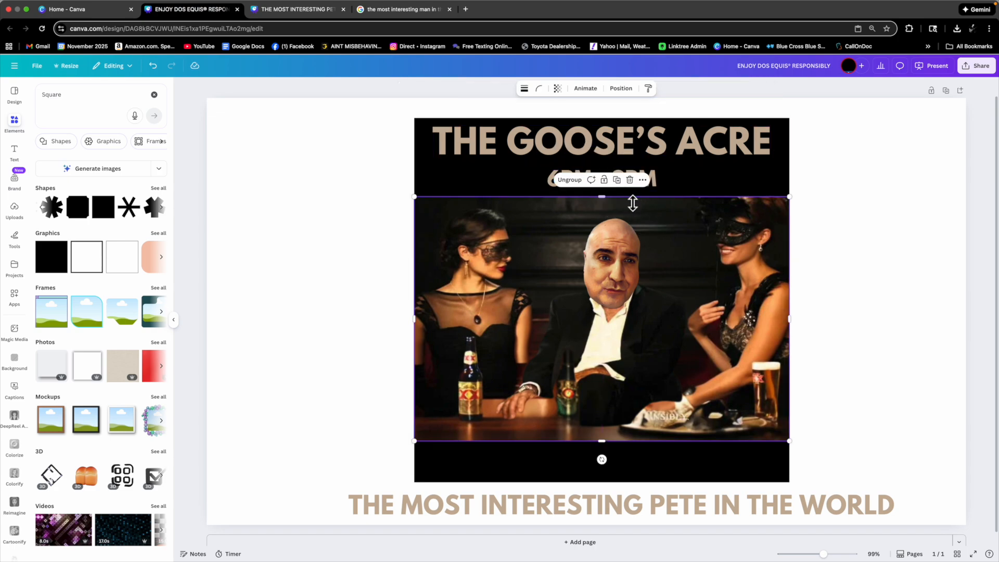
left_click(644, 183)
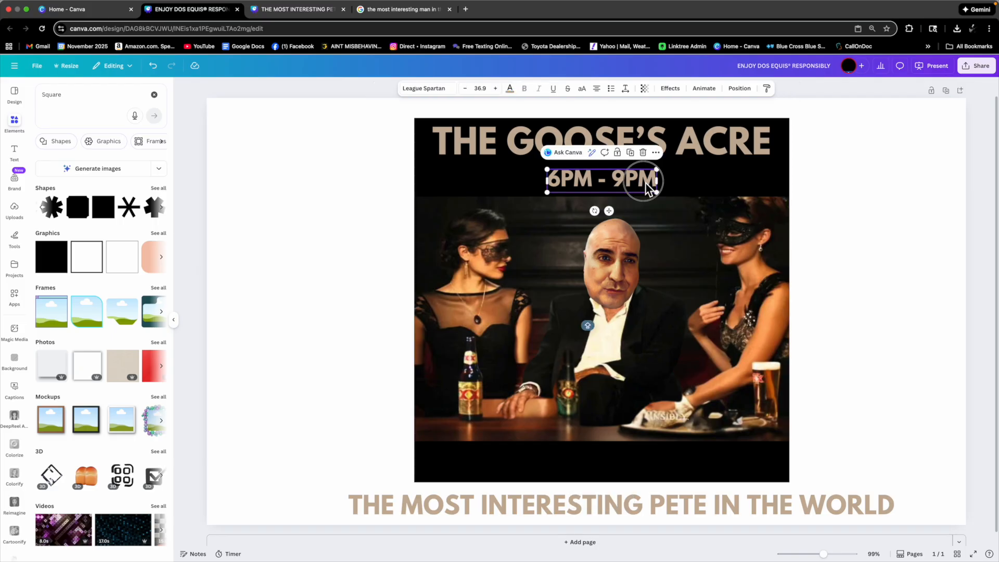
left_click_drag(645, 183, 643, 182)
left_click(671, 181)
left_click(639, 182)
key("Down")
key("Down")
key("Down")
key("Down")
key("Down")
key("Down")
key("Down")
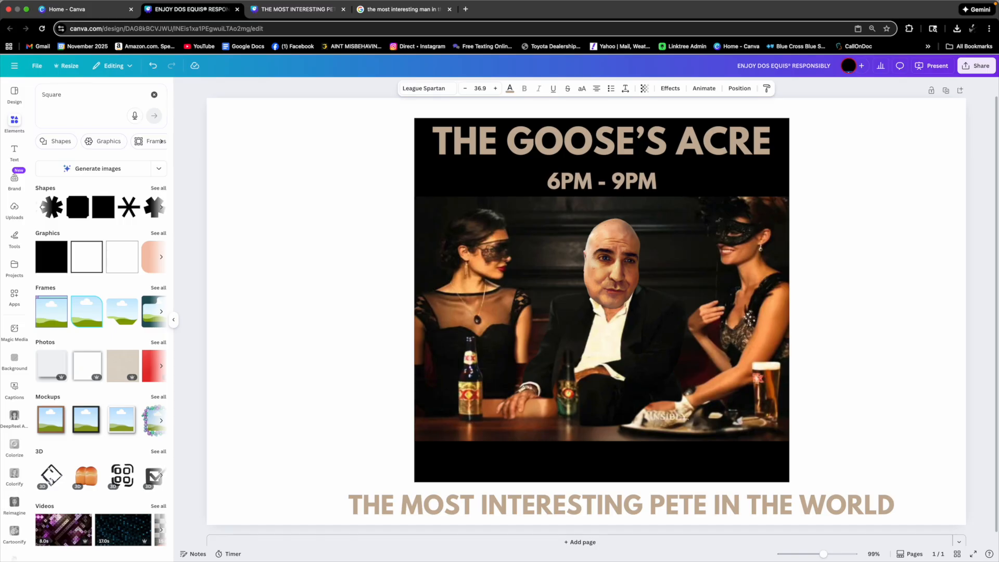
key("Down")
key("Down")
key("Right")
key("Right")
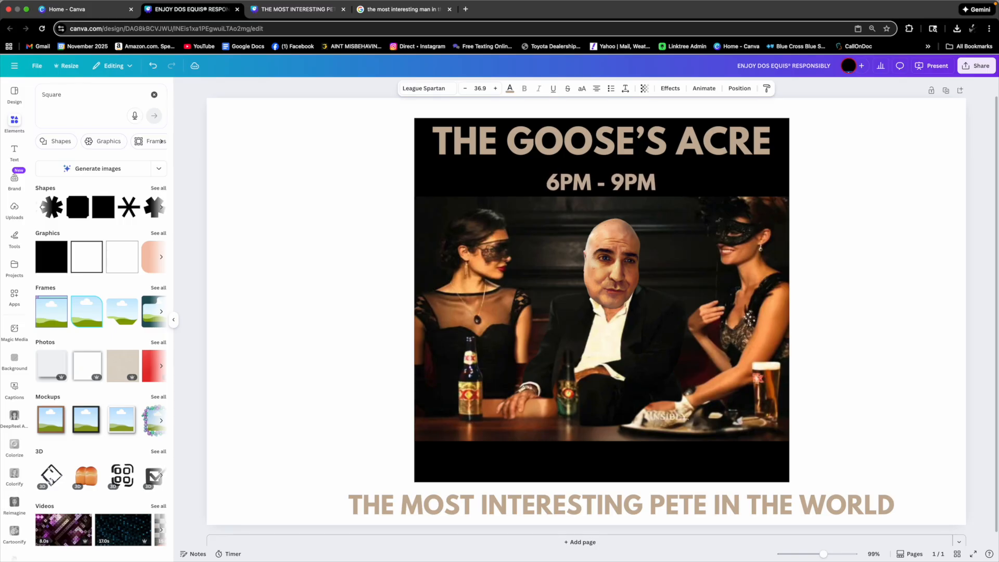
key("Up")
key("Left")
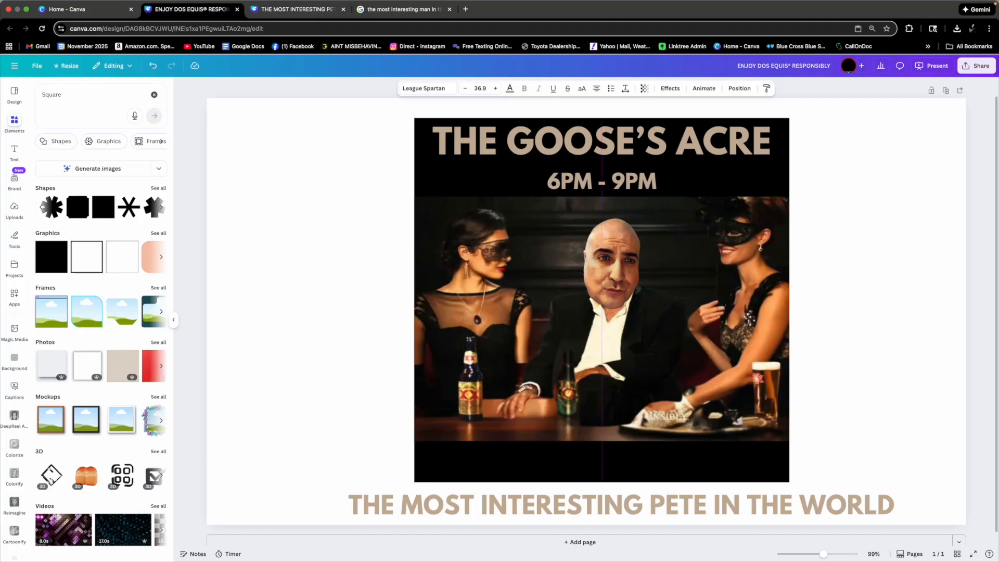
Lower the "6PM - 9PM" line closer to the scene and shrink it slightly, keeping it centred
left_click(694, 186)
left_click_drag(655, 185, 659, 185)
left_click(720, 185)
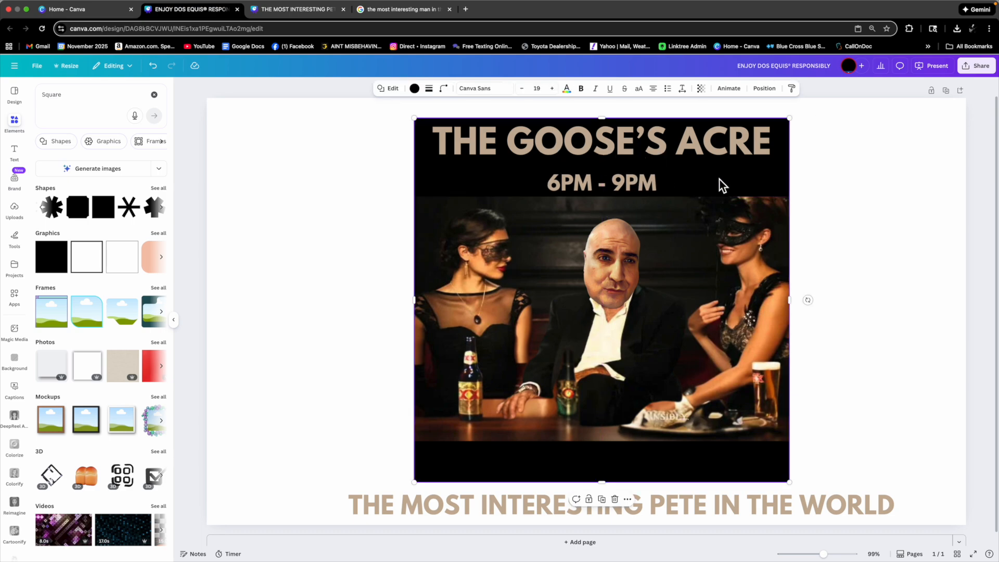
left_click(648, 181)
left_click_drag(655, 175, 639, 184)
Move "THE GOOSE'S ACRE" down to sit directly above the time line and trim the black backdrop's upper edge to match
left_click(663, 145)
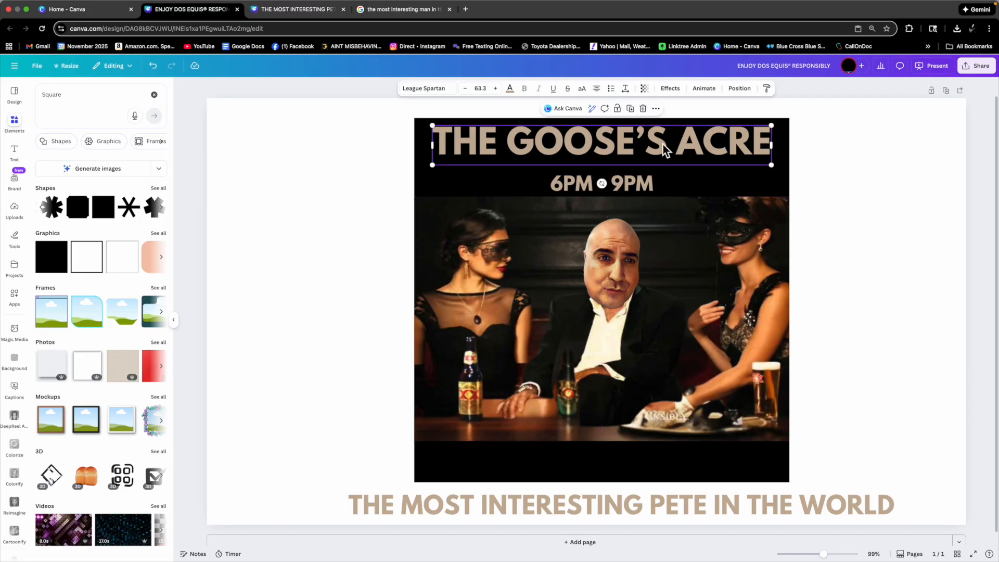
left_click_drag(662, 144, 683, 151)
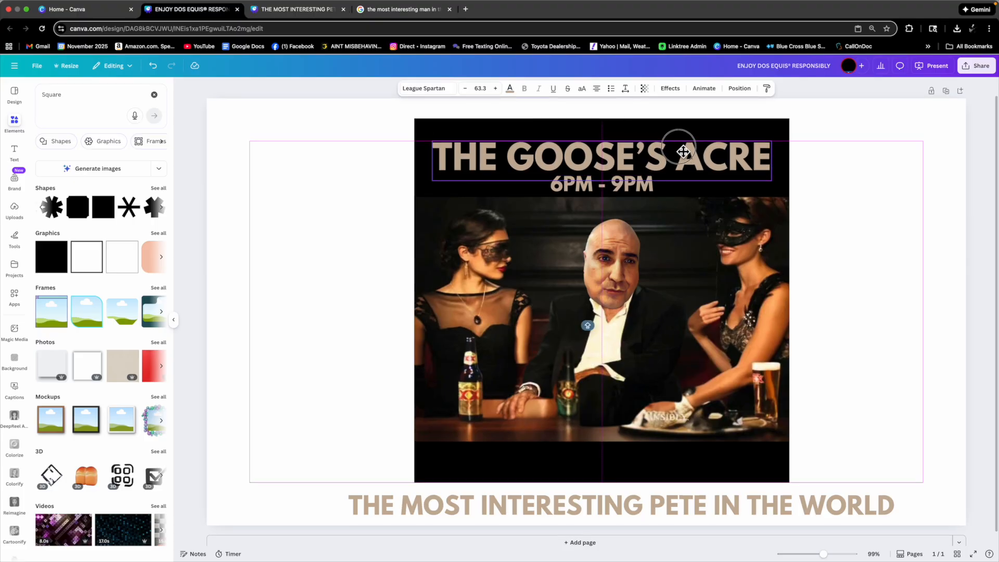
left_click(682, 132)
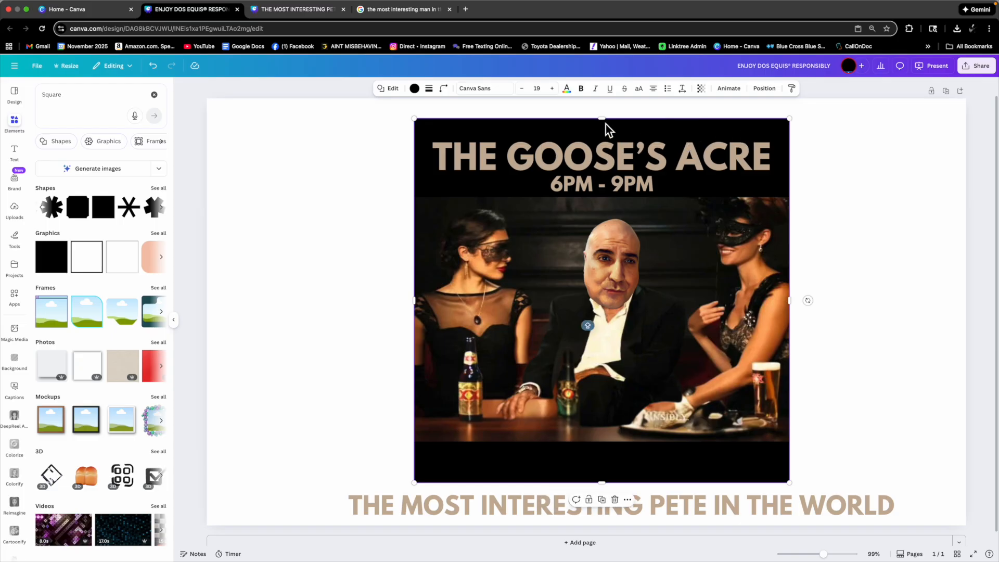
mouse_move(608, 124)
left_mouse_down()
mouse_move(607, 138)
mouse_move(603, 106)
mouse_move(602, 138)
left_mouse_up()
left_click(874, 179)
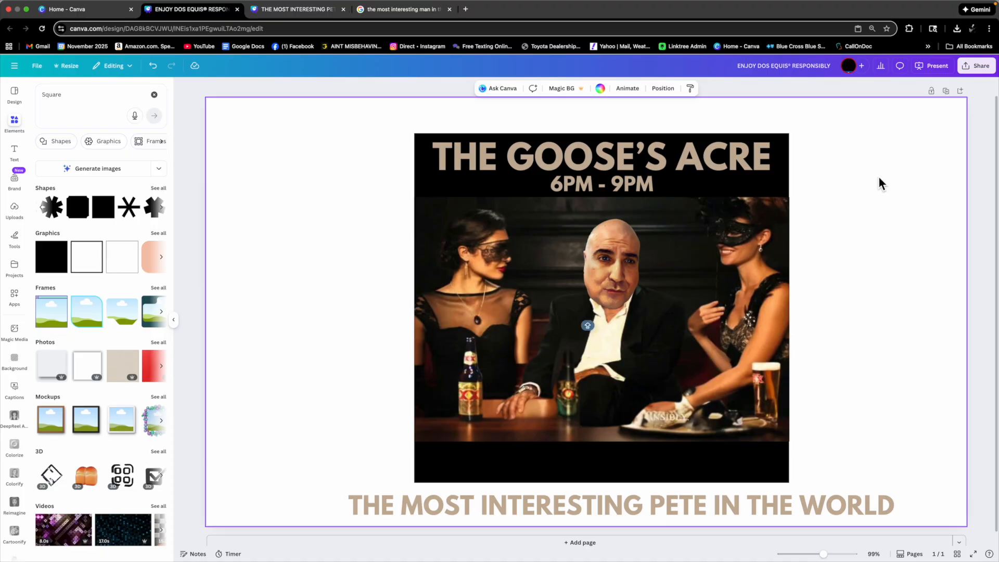
Shrink the "MOST INTERESTING" caption to font size 28.8 and move it onto the black band below the scene
left_click(850, 503)
left_click_drag(896, 495, 748, 503)
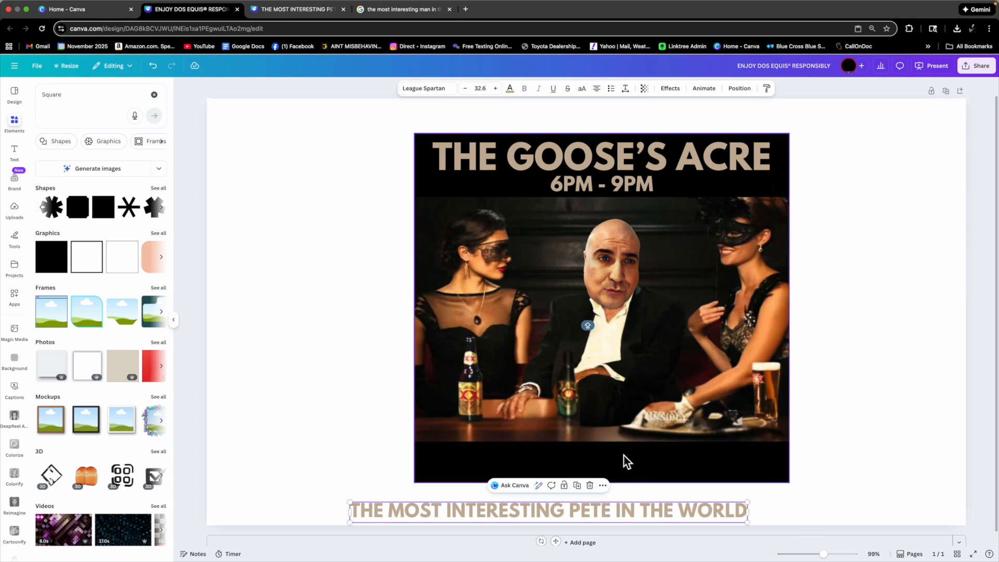
left_click_drag(653, 510, 693, 463)
left_click_drag(800, 458, 751, 460)
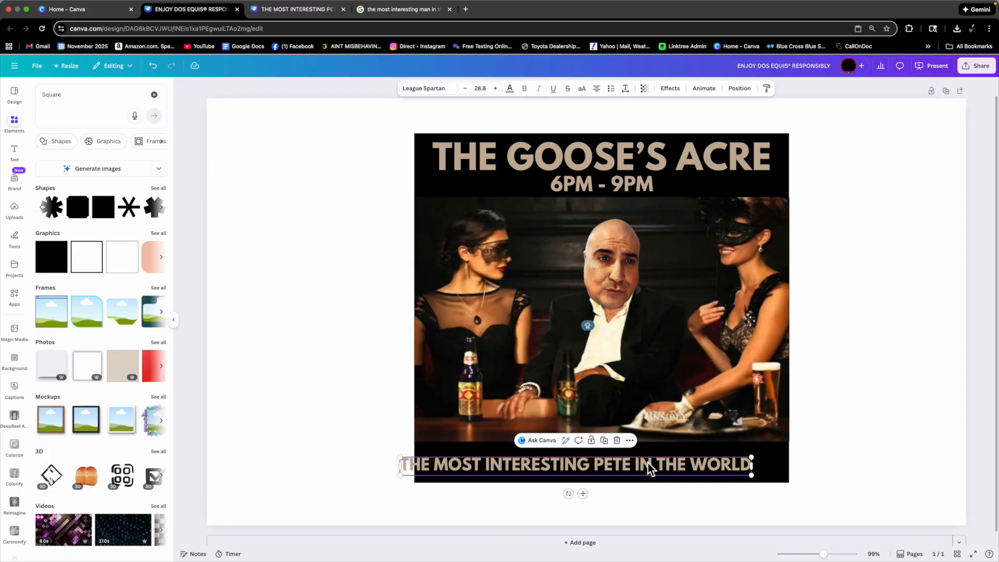
left_click_drag(633, 471, 653, 462)
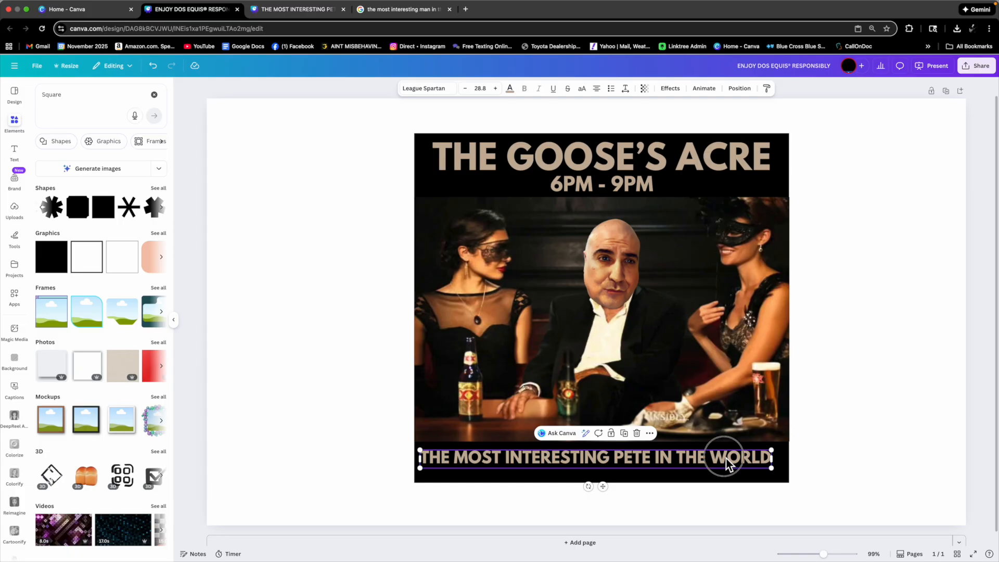
Enlarge the caption to font size 30.1 and centre it across the black band just under the scene
left_click_drag(729, 463, 789, 472)
left_click_drag(428, 474, 423, 474)
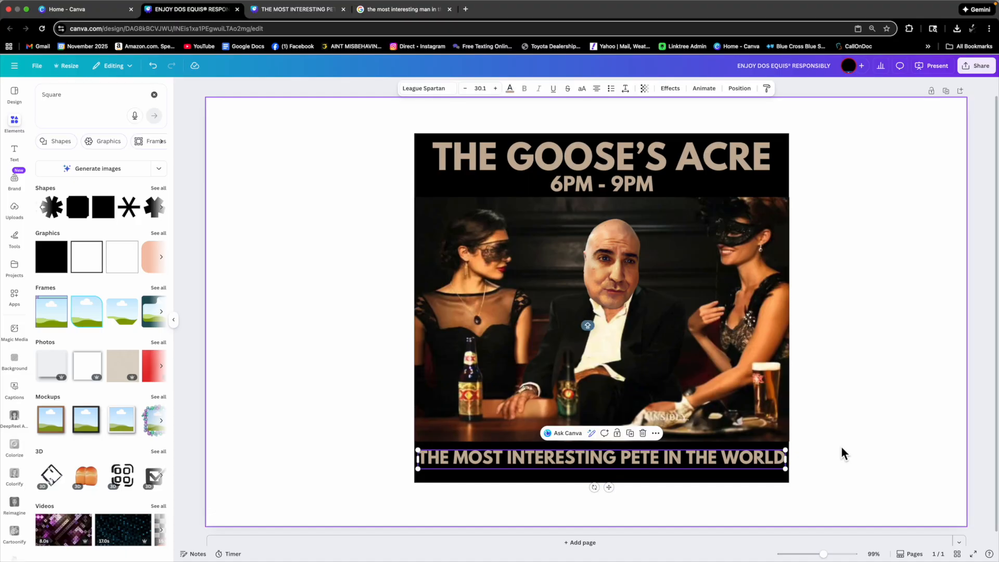
left_click(685, 458)
left_click_drag(685, 458, 689, 458)
left_click(843, 413)
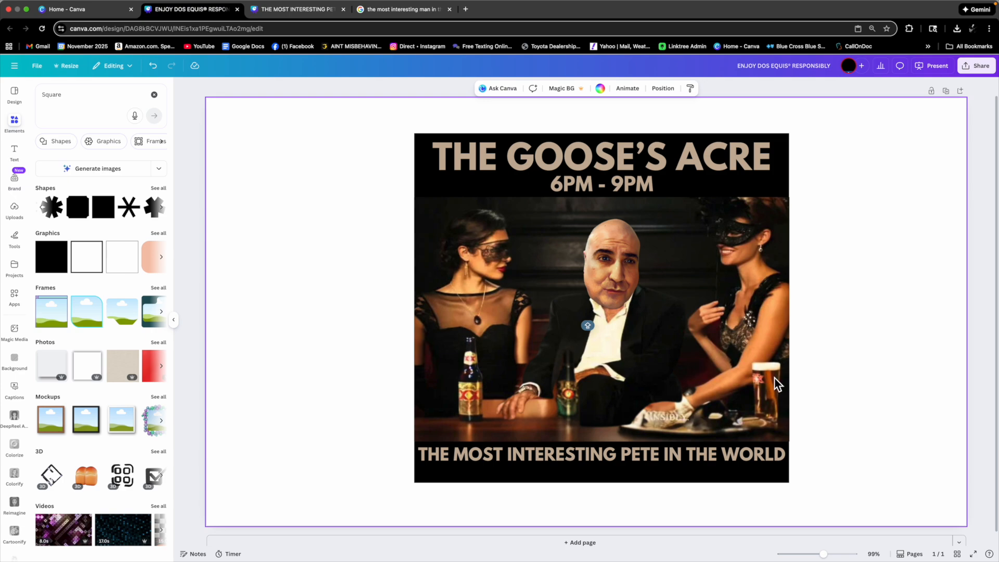
Extend the black backdrop downward below the caption and search the uploaded images for "LOGO"
left_click(628, 476)
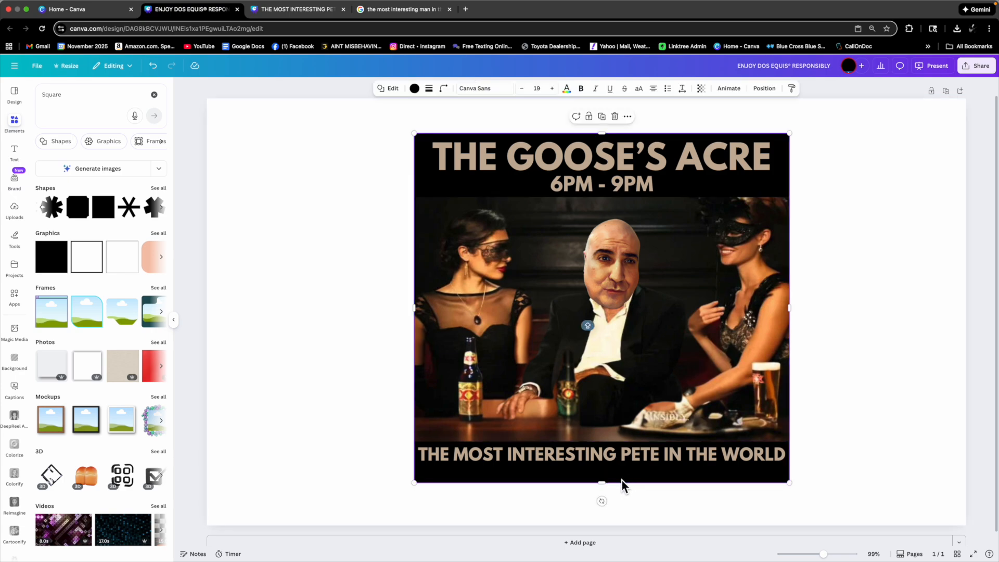
left_click_drag(608, 486, 609, 518)
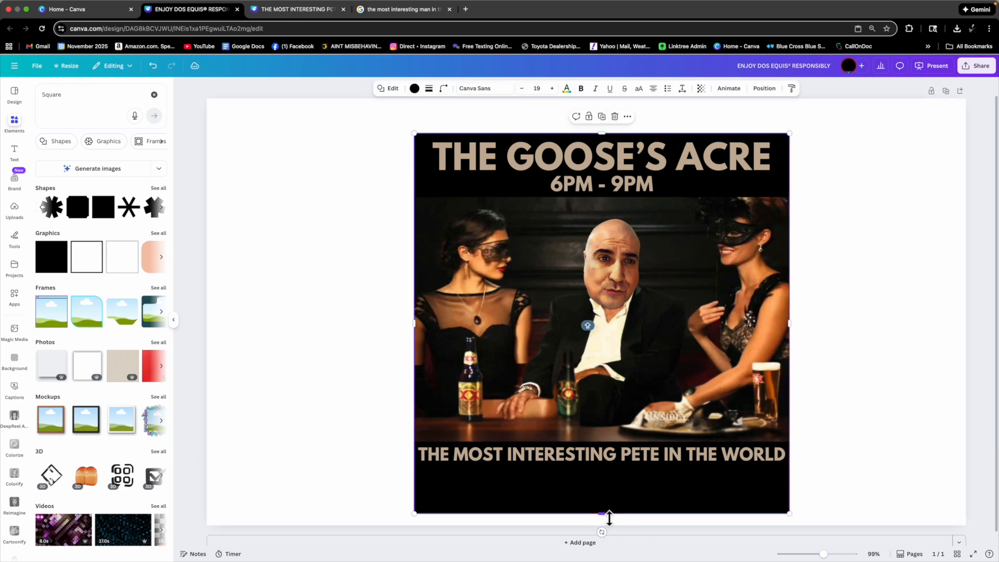
left_click(155, 95)
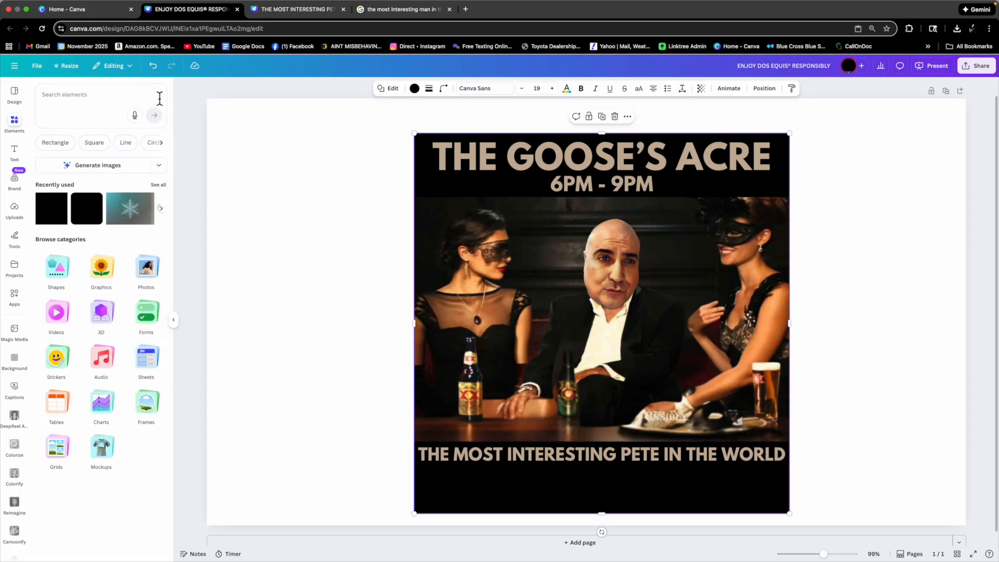
left_click(21, 215)
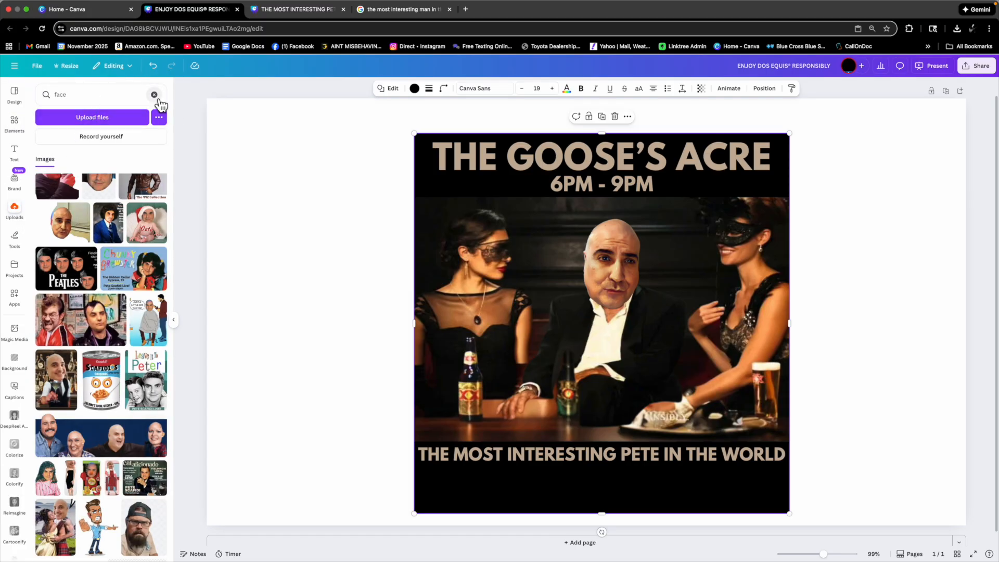
left_click(146, 98)
type("LGOIG")
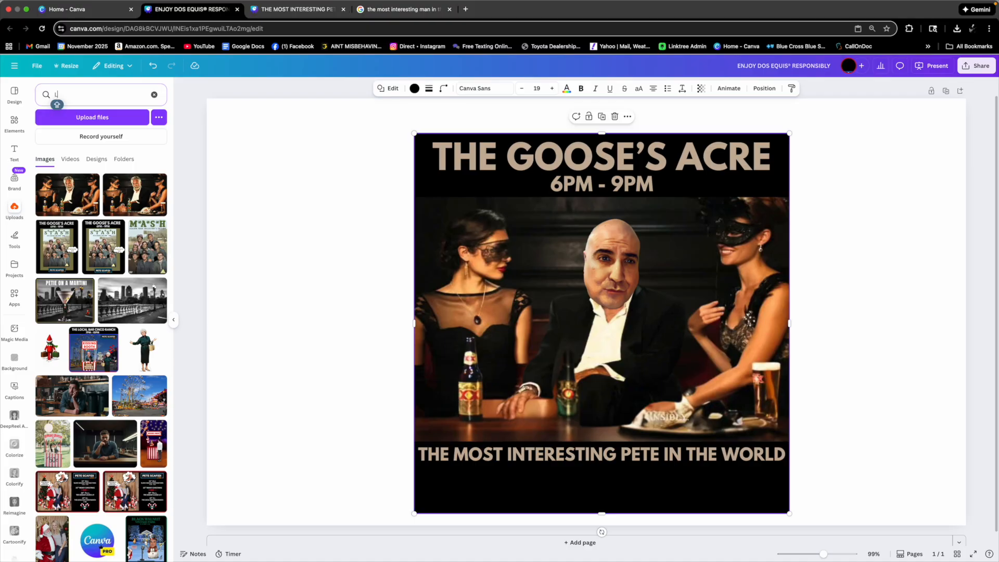
key("Return")
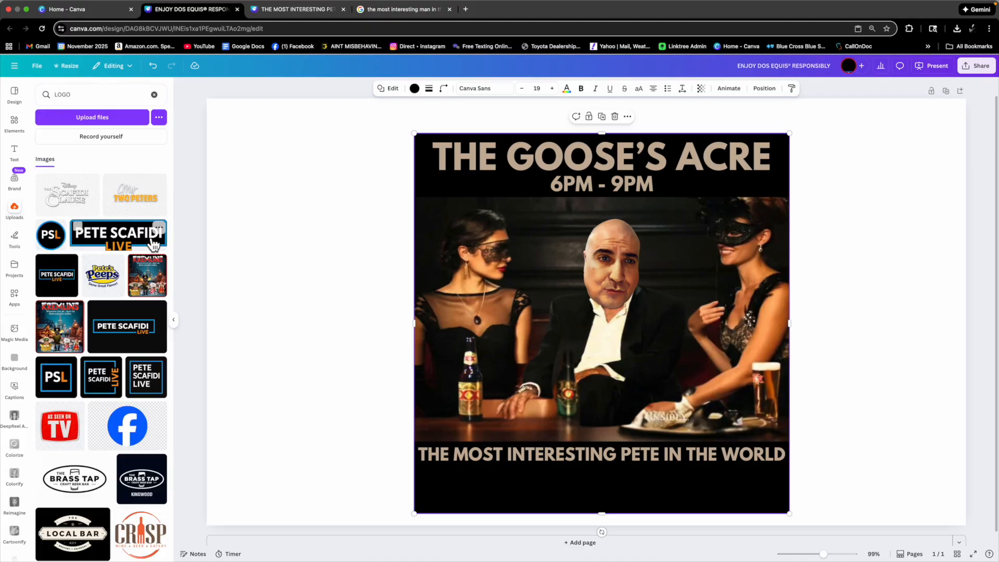
Insert the wide black "LIVE" logo with the blue frame and crop its empty margins on all four sides
left_click(138, 339)
left_click_drag(592, 180, 593, 270)
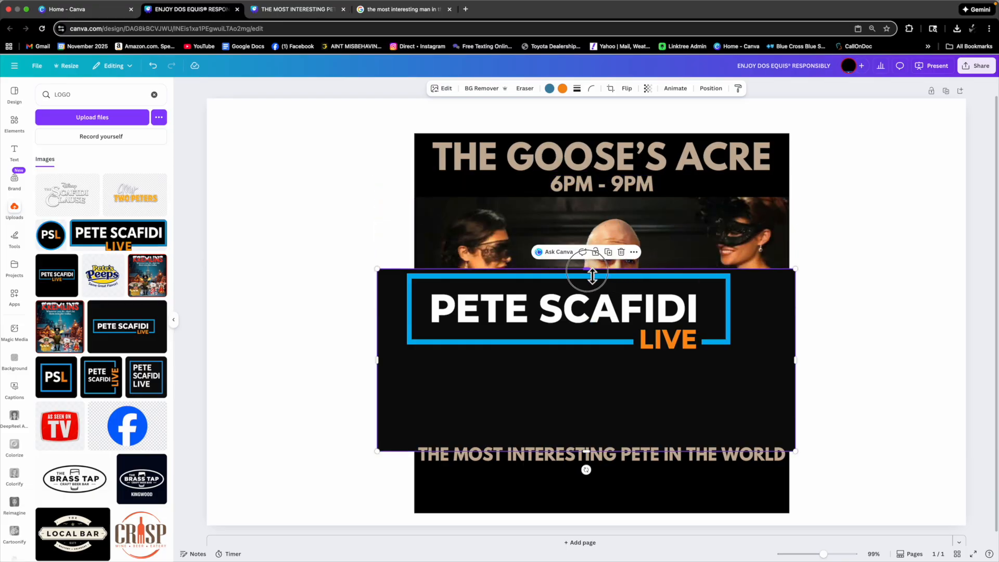
left_click_drag(800, 365, 733, 361)
left_click_drag(376, 360, 407, 361)
left_click_drag(586, 454, 571, 333)
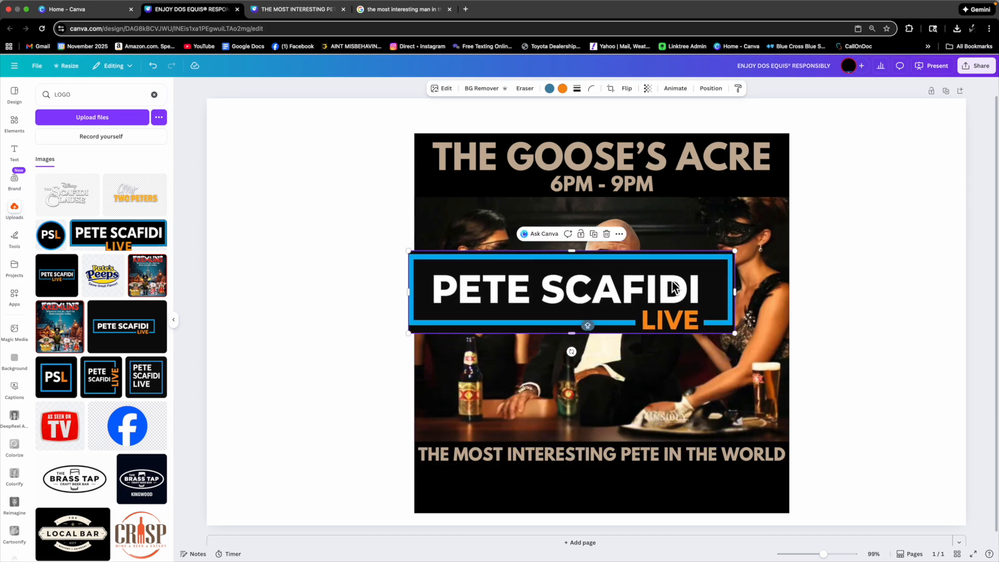
Shrink the cropped logo and park it on the blank page area to the right of the flyer
left_click_drag(741, 255, 585, 290)
left_click_drag(549, 320, 636, 494)
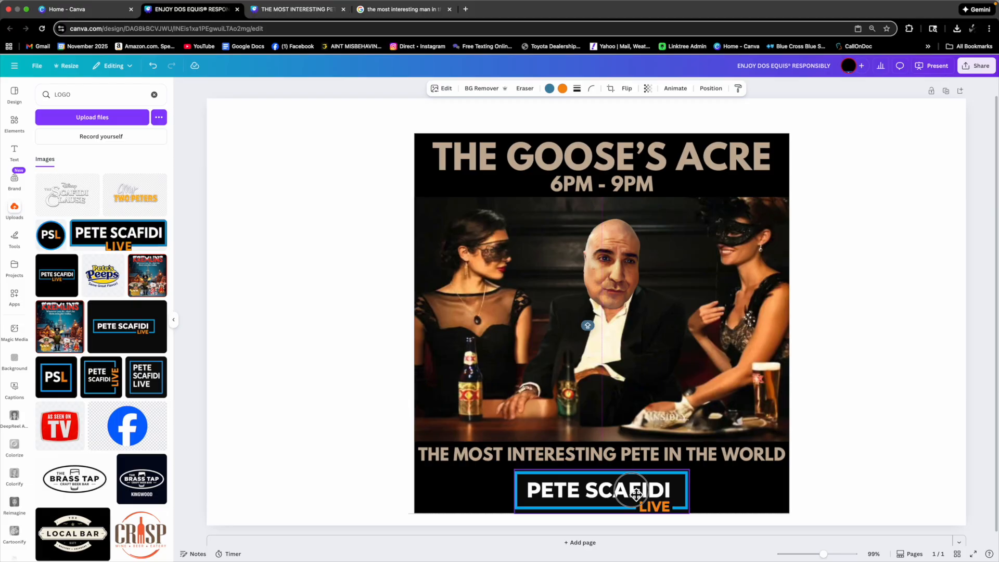
left_click_drag(636, 494, 917, 430)
Shorten the black backdrop to end just below the caption and shift the logo slightly farther from the flyer
left_click(622, 493)
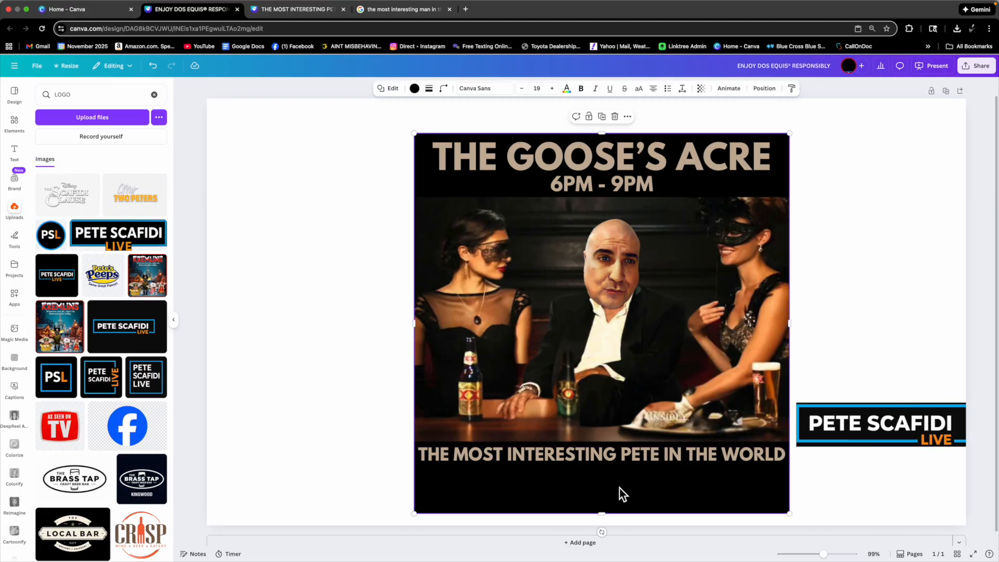
left_click_drag(608, 515, 604, 476)
left_click(326, 123)
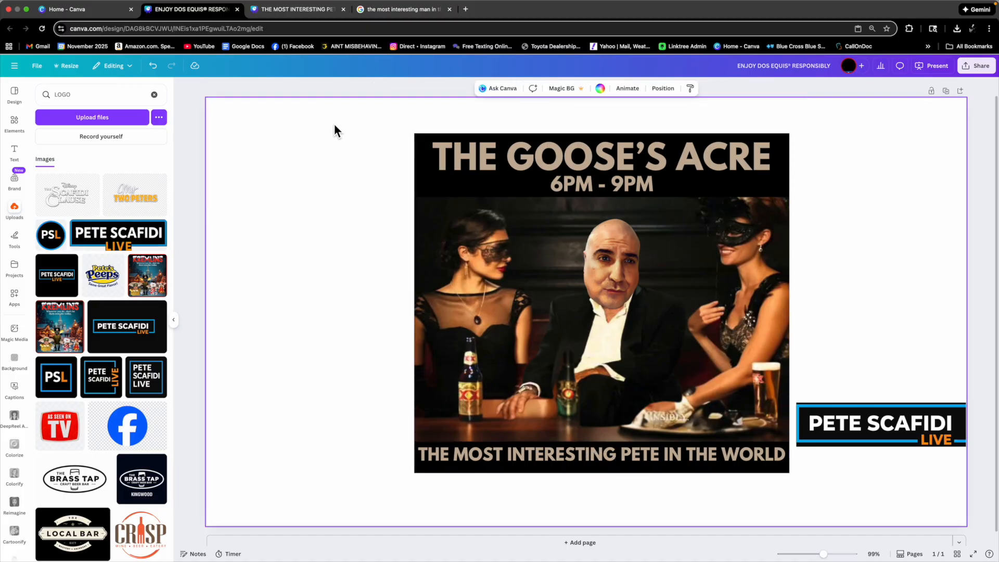
left_click_drag(889, 423, 900, 418)
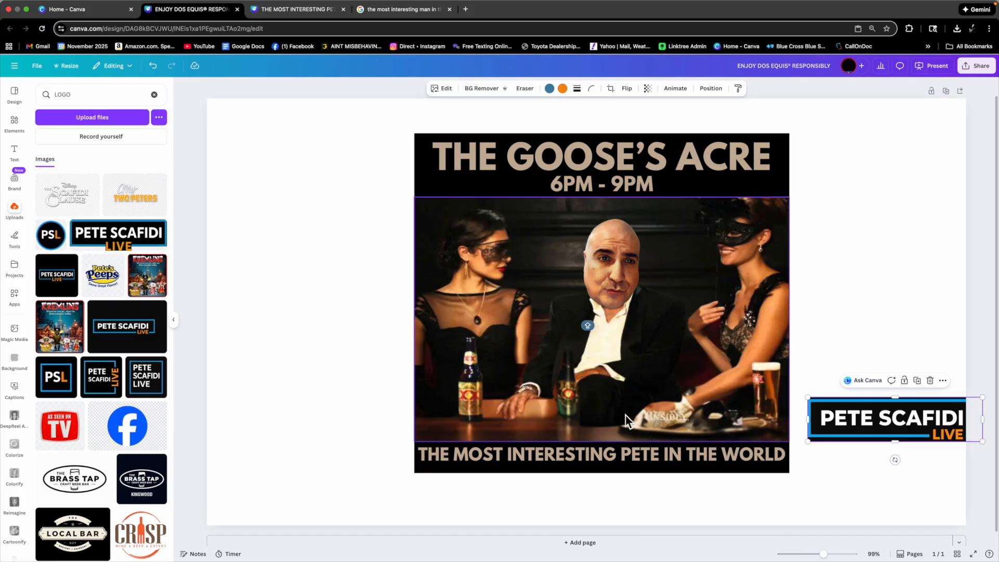
Group all flyer elements except the logo, scale the group down, and move it to the page's upper middle
left_click_drag(381, 114, 773, 502)
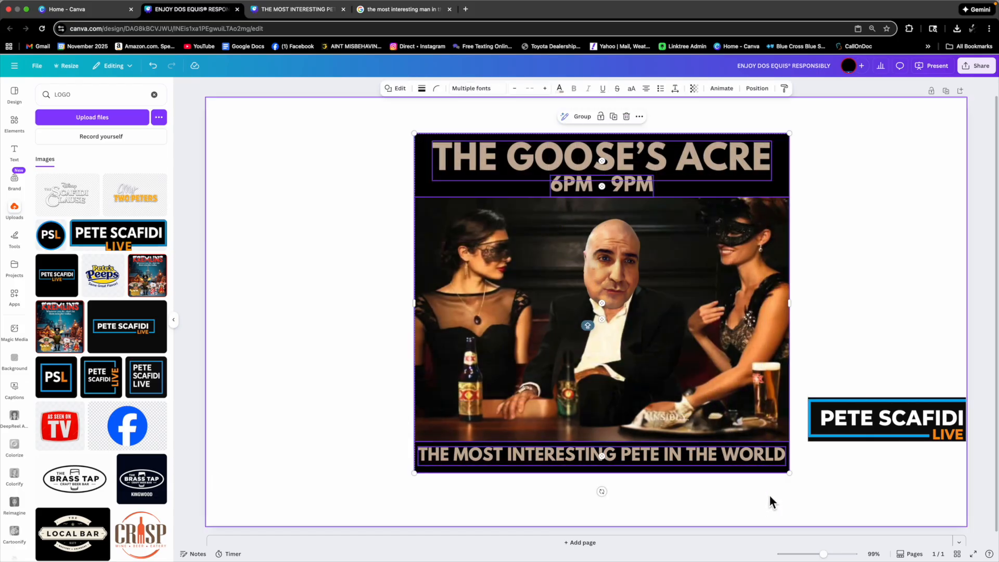
left_click(583, 118)
left_click_drag(789, 155, 683, 178)
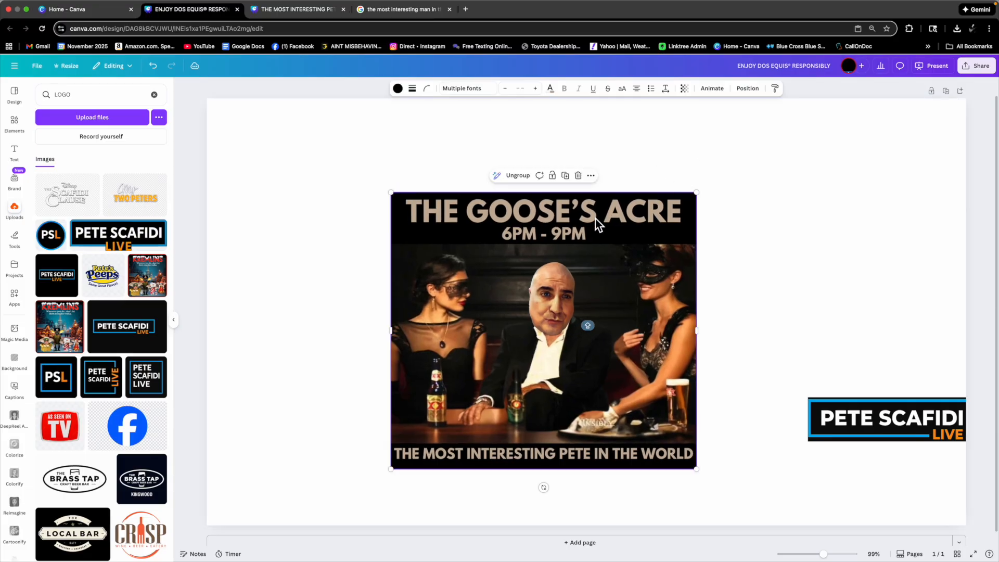
left_click_drag(601, 231, 623, 206)
left_click(770, 217)
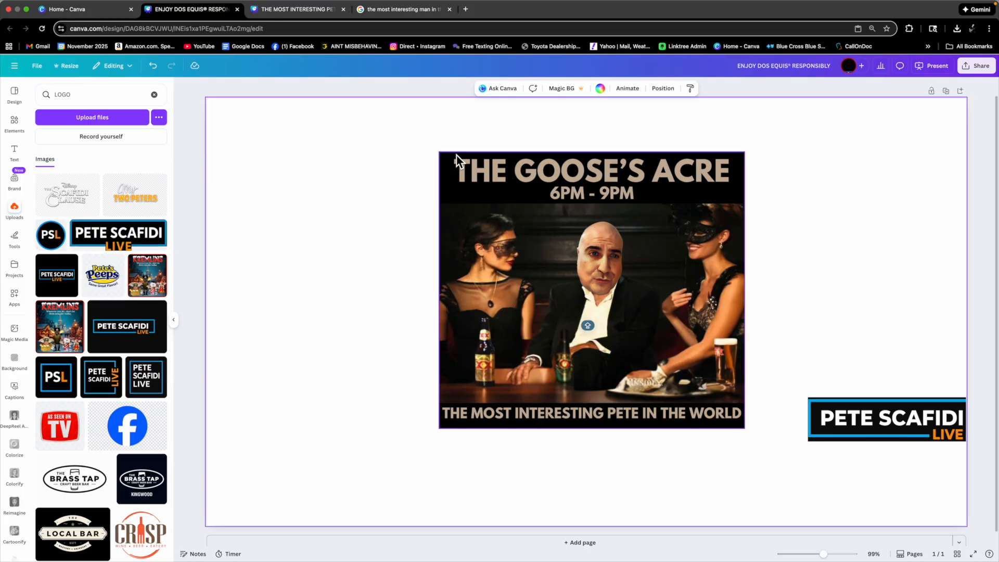
Add a dark brown square from the recently used elements and position it just outside the flyer's upper-left corner
left_click(154, 94)
left_click(16, 123)
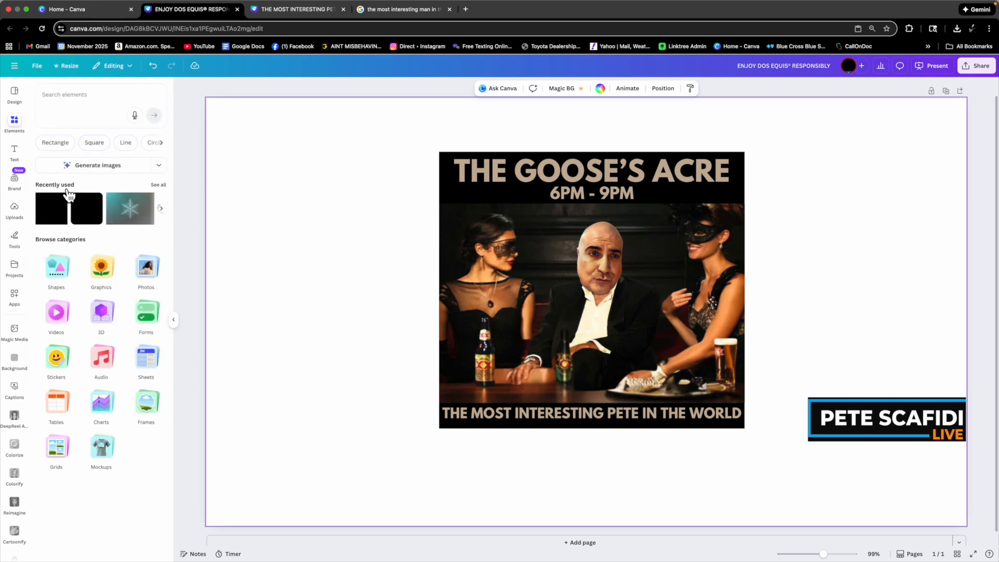
left_click(57, 221)
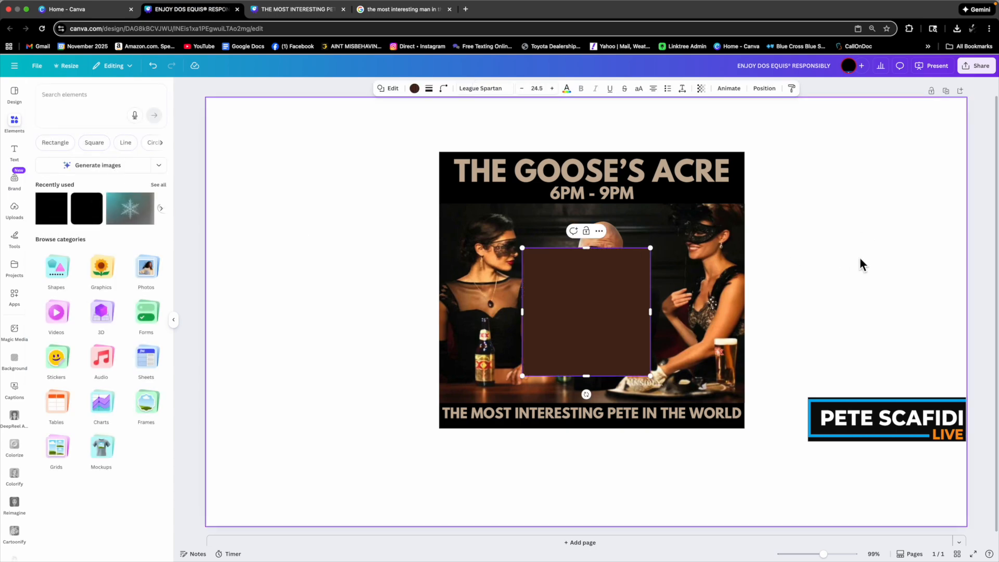
left_click_drag(619, 284, 507, 254)
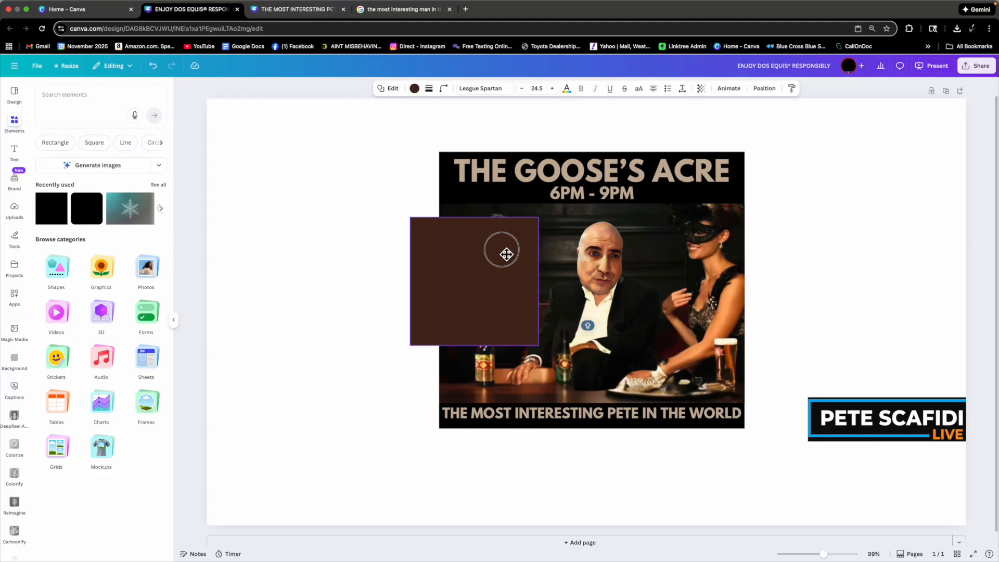
left_click_drag(507, 254, 411, 298)
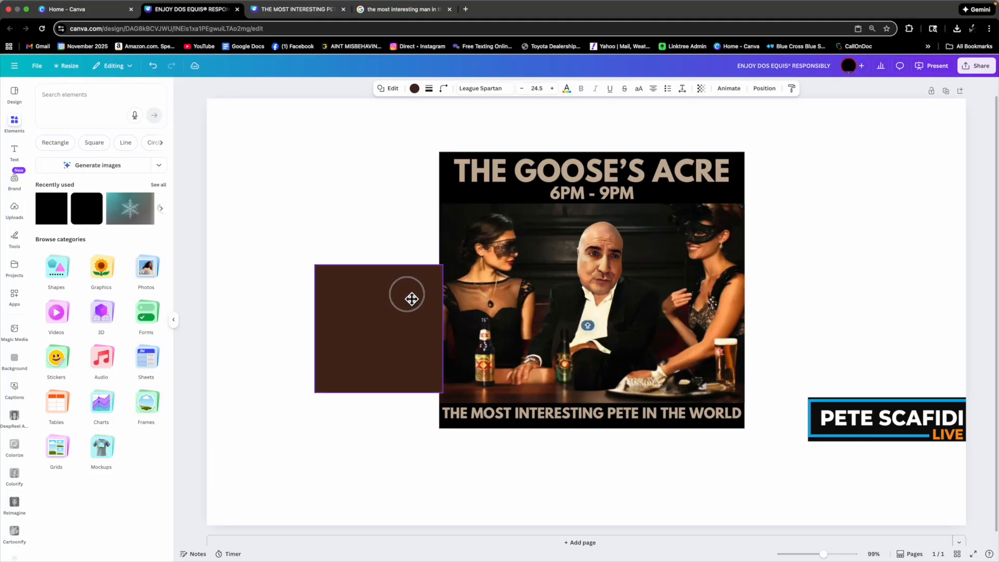
left_click_drag(413, 299, 517, 173)
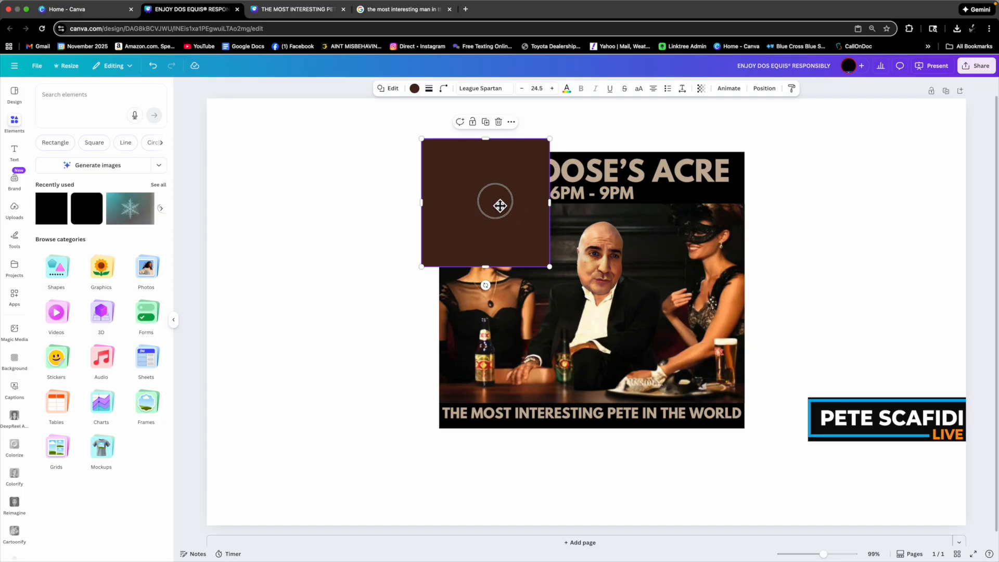
mouse_move(500, 205)
left_mouse_down()
mouse_move(526, 199)
mouse_move(512, 201)
left_mouse_up()
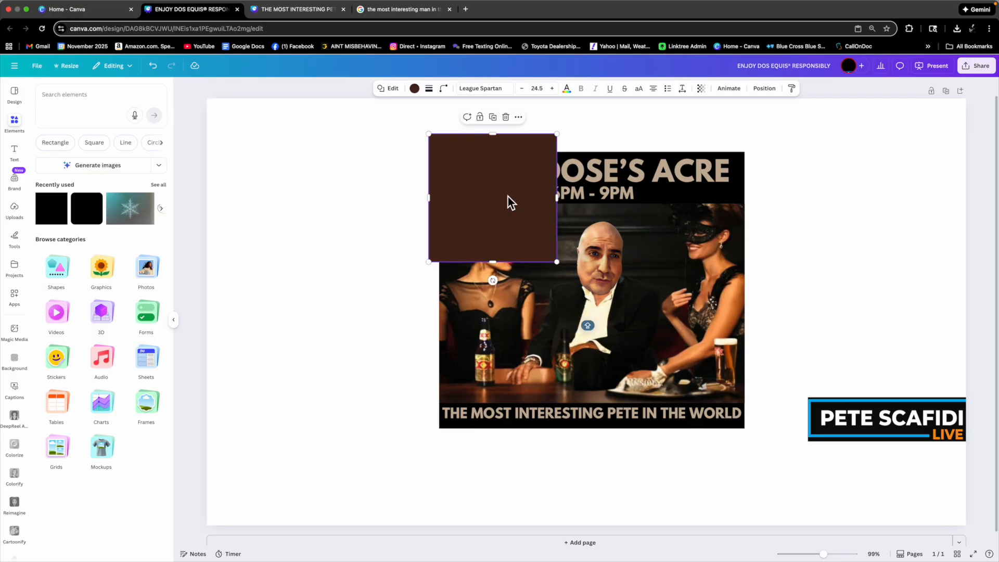
Send the brown square to the back and stretch it to about 822 by 805 as a border around the flyer
right_click(508, 197)
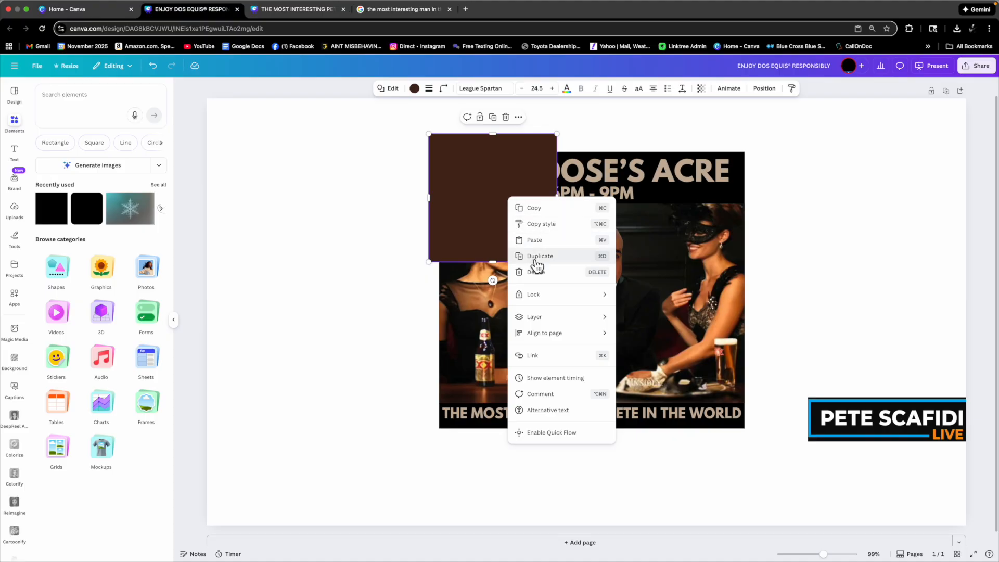
mouse_move(571, 325)
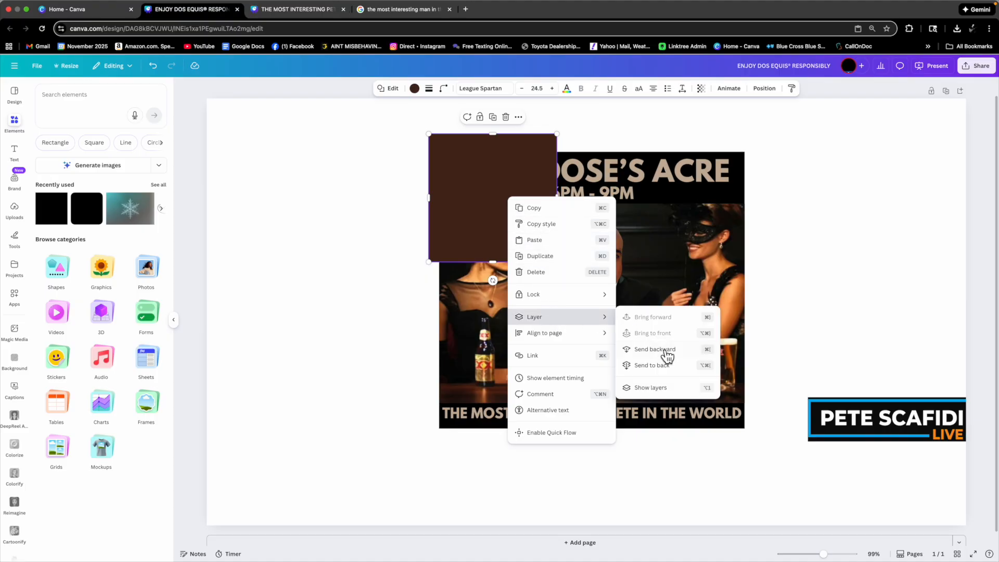
left_click(662, 366)
left_click_drag(557, 199, 758, 216)
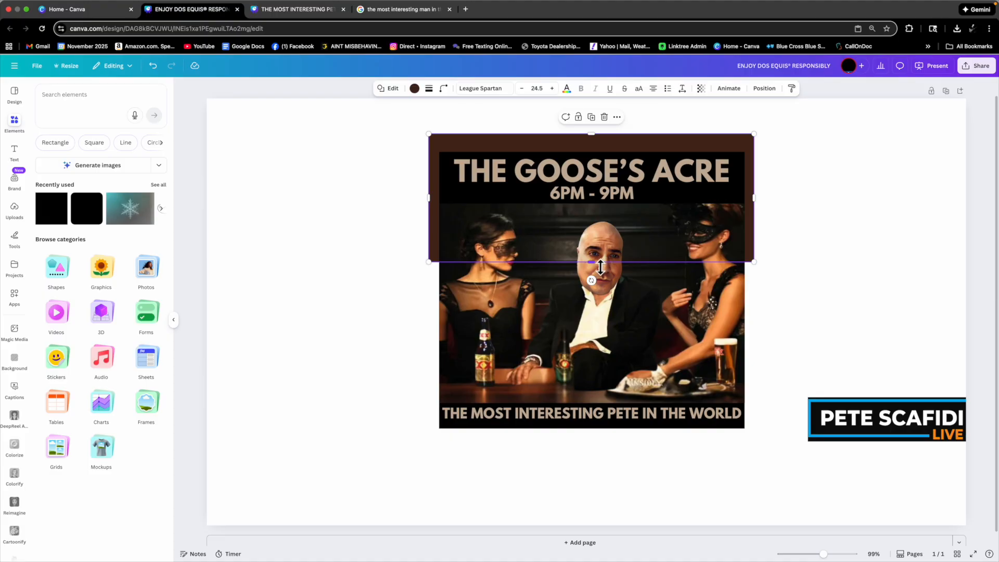
left_click_drag(600, 270, 624, 458)
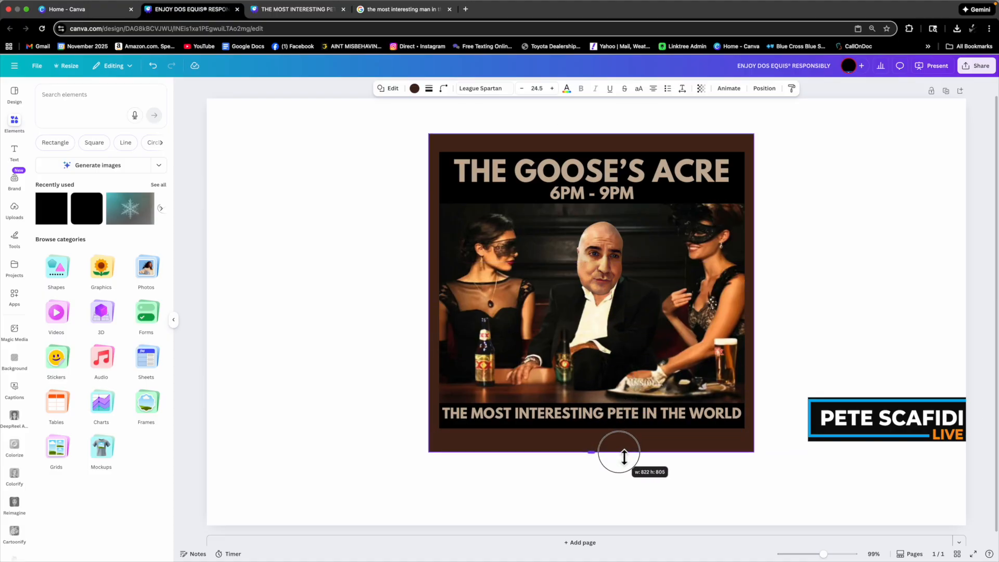
Trim the brown border's top and side edges closer to the flyer, to about 804 by 779
left_click_drag(624, 456, 624, 458)
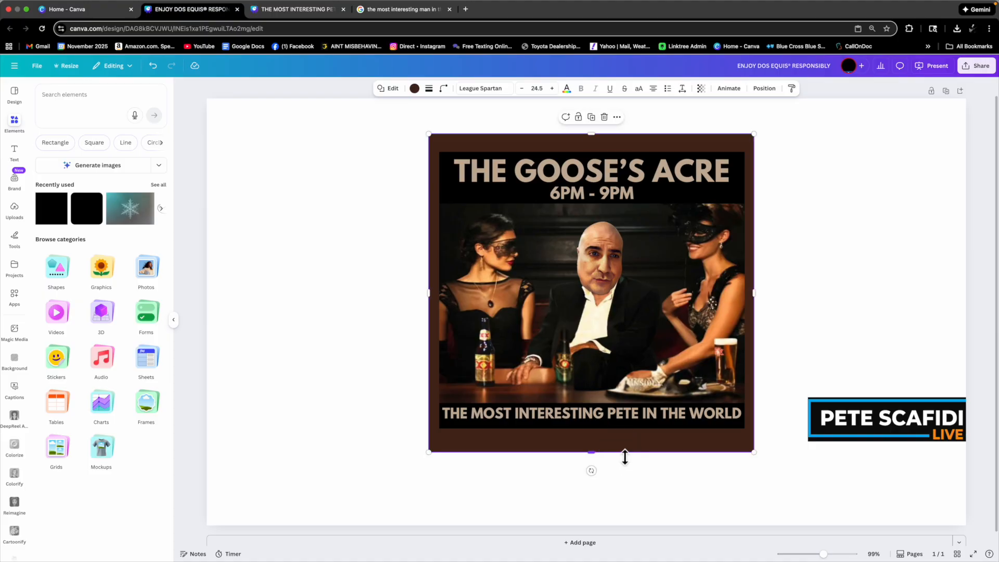
left_click_drag(594, 136, 596, 152)
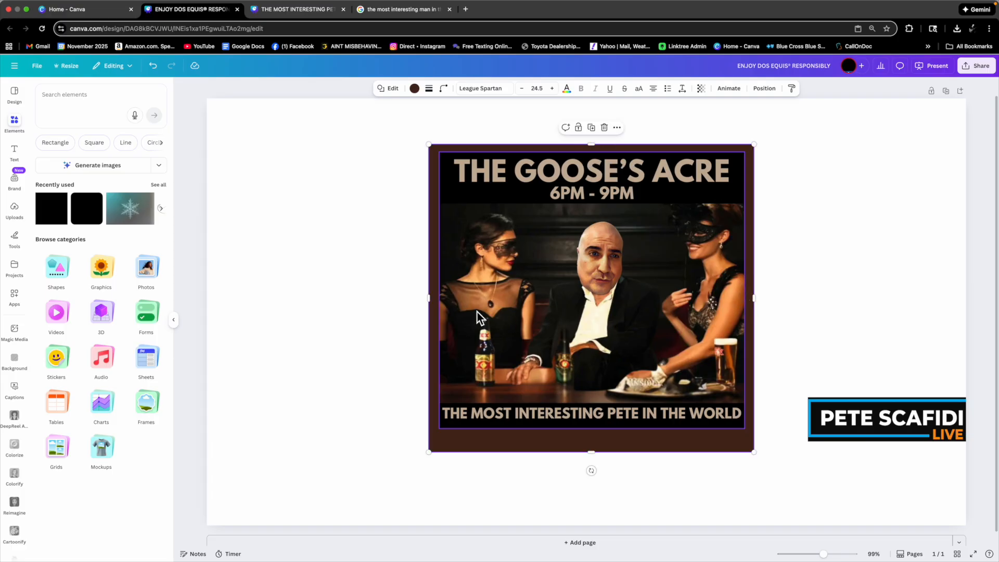
left_click_drag(436, 306, 441, 306)
left_click_drag(755, 306, 754, 305)
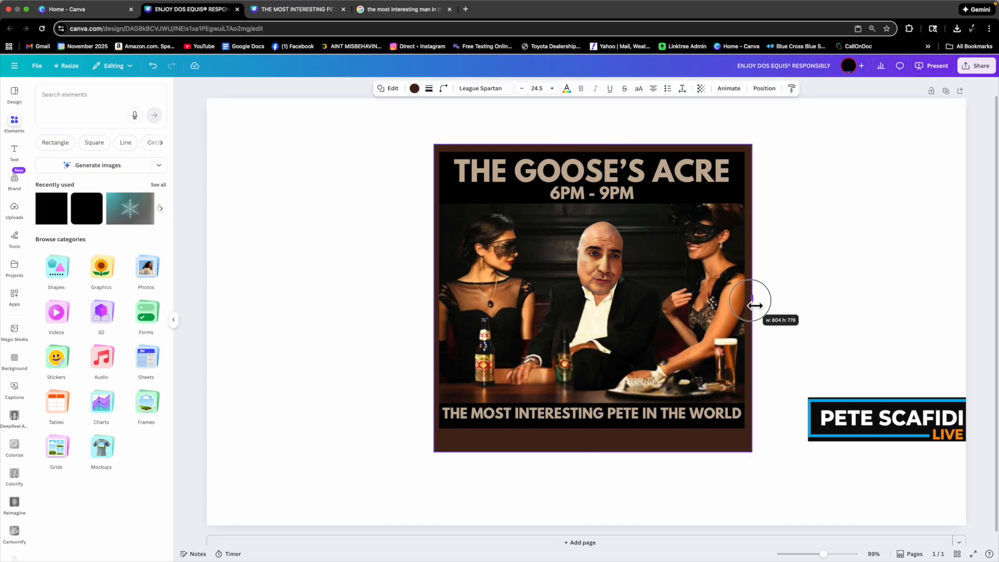
left_click(832, 298)
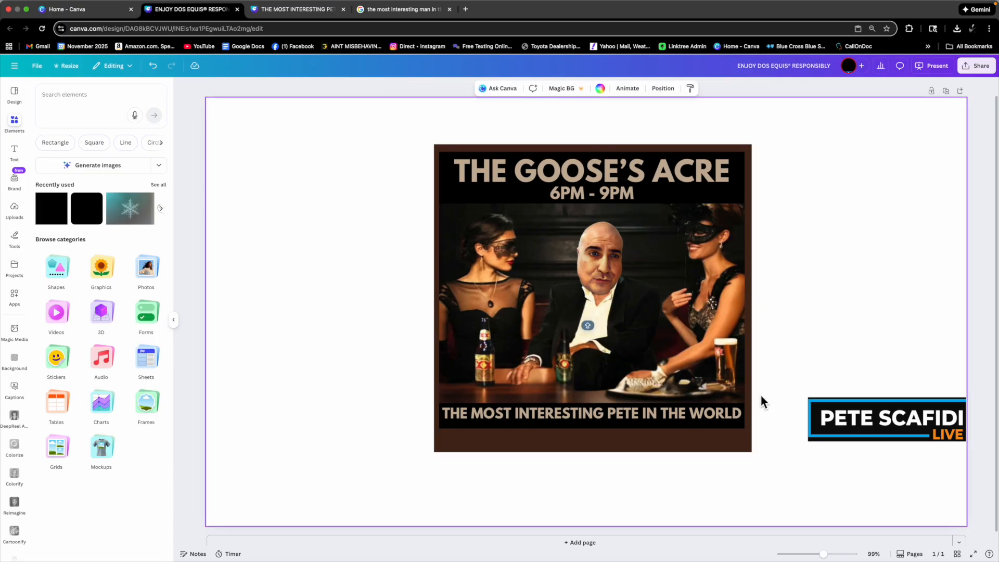
Extend the brown border's bottom edge downward and shrink the performer logo right beside the flyer
left_click(606, 444)
left_click_drag(594, 452, 598, 470)
left_click(893, 428)
left_click_drag(894, 428, 860, 422)
left_click_drag(927, 402, 886, 411)
Place the performer logo on the brown border below the caption and adjust the border's bottom edge to sit just beneath it
left_click(645, 455)
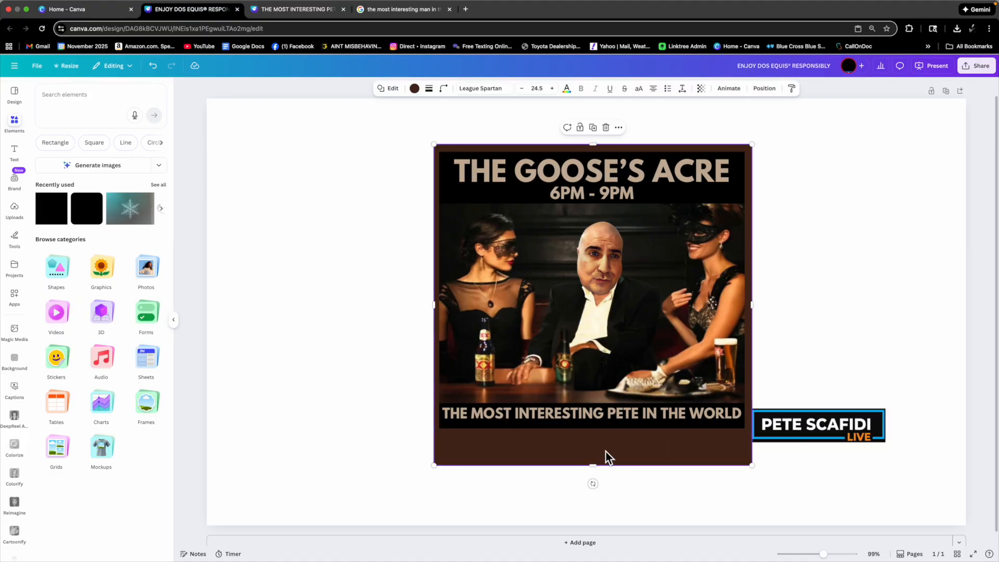
left_click_drag(592, 465, 595, 480)
left_click_drag(796, 436, 568, 453)
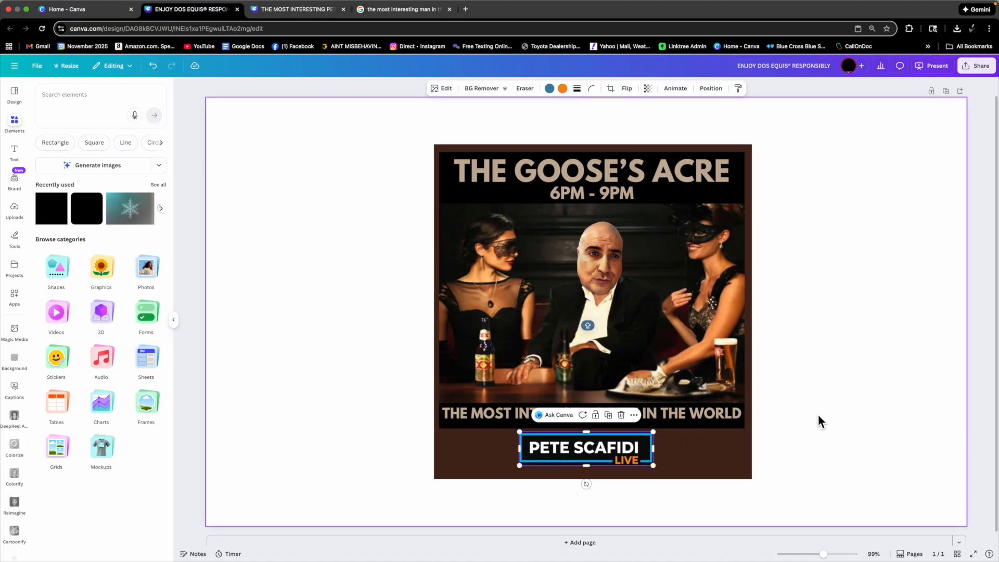
left_click(696, 467)
left_click_drag(593, 479, 599, 474)
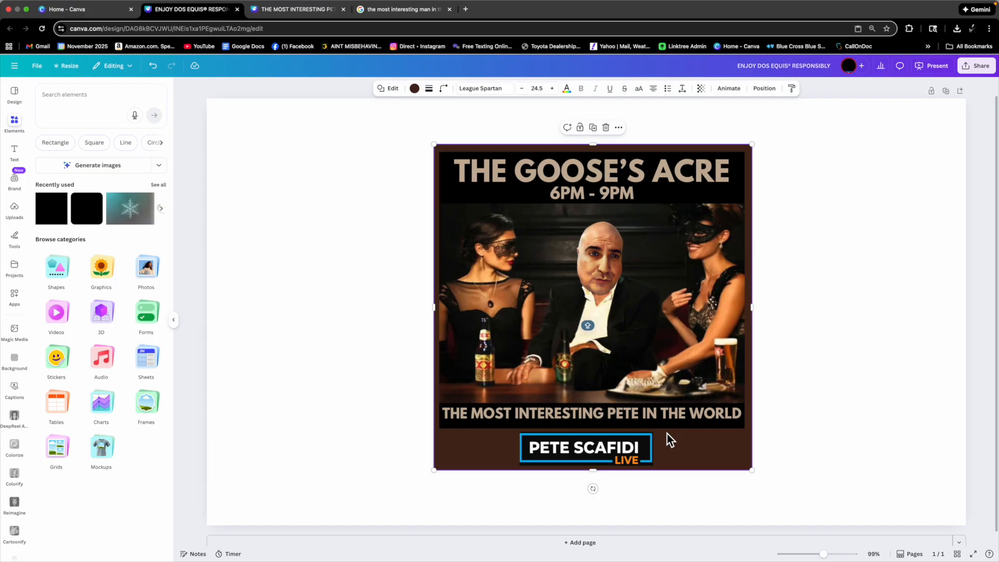
Change the text color of the caption under the photo to white (#ffffff)
left_click(655, 420)
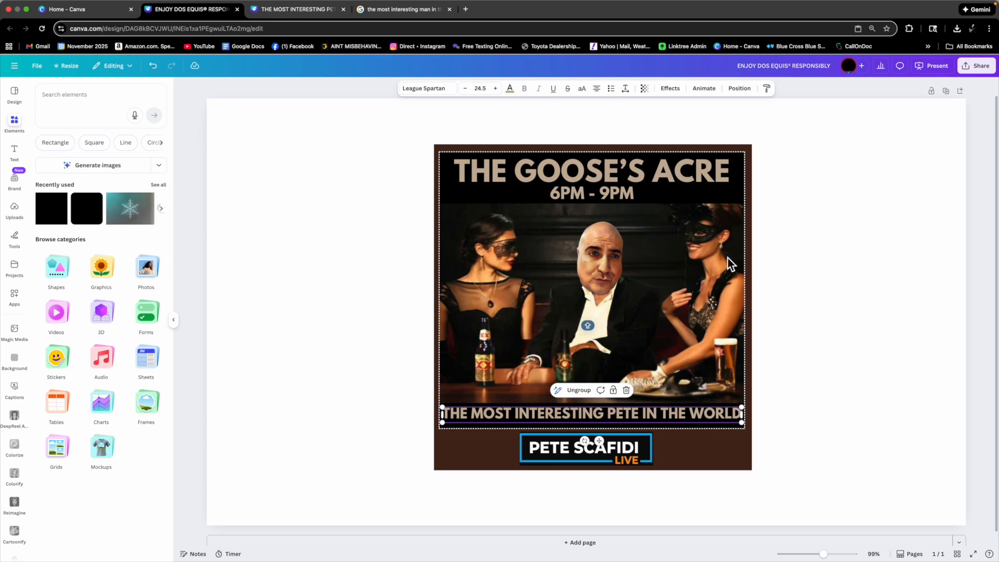
left_click(704, 417)
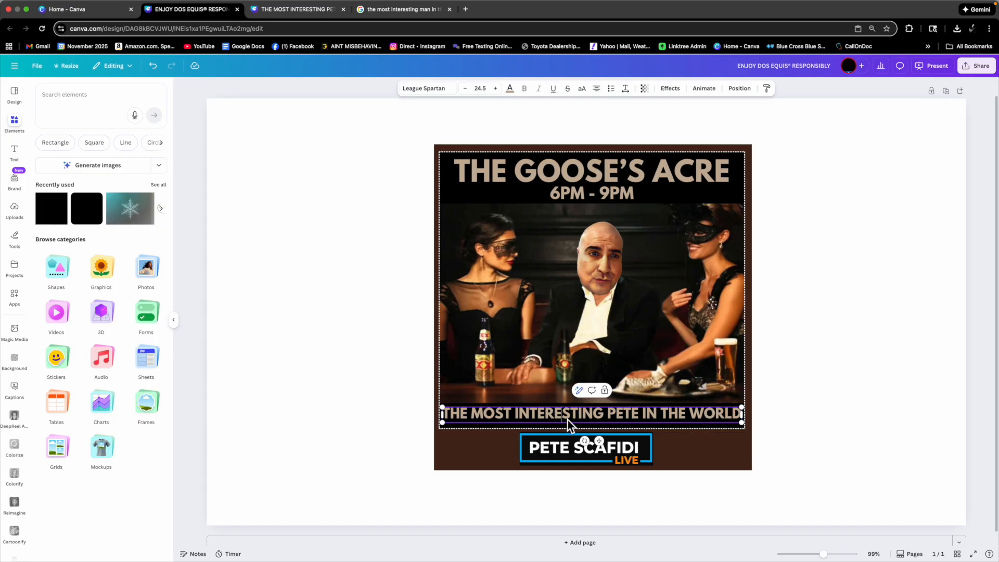
left_click(728, 424)
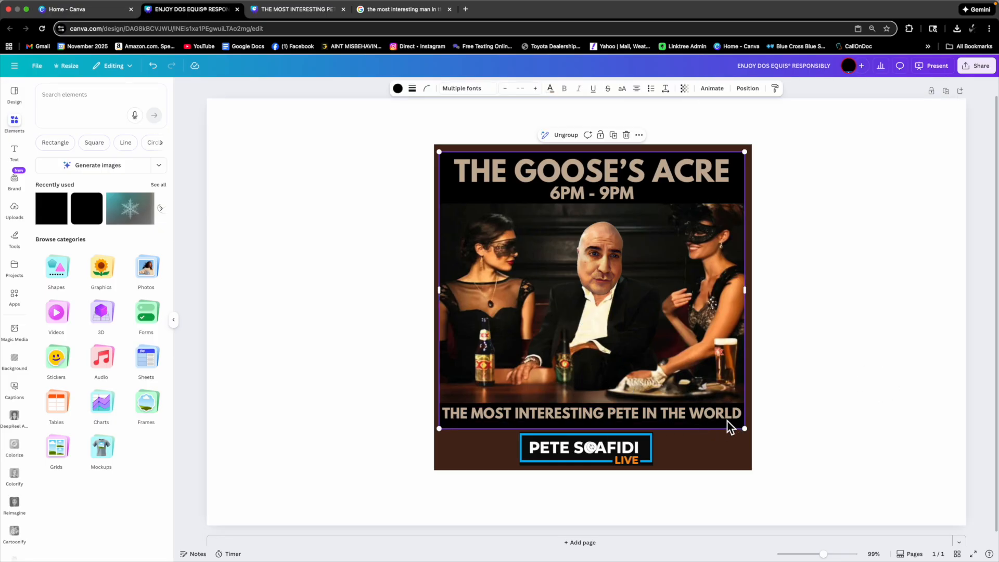
left_click(739, 423)
left_click_drag(739, 419, 458, 419)
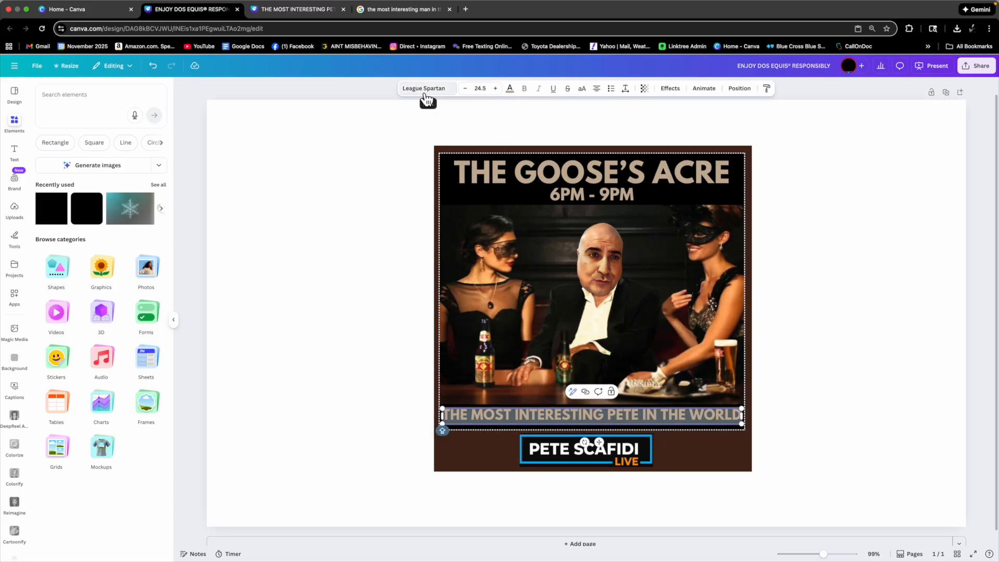
left_click(510, 88)
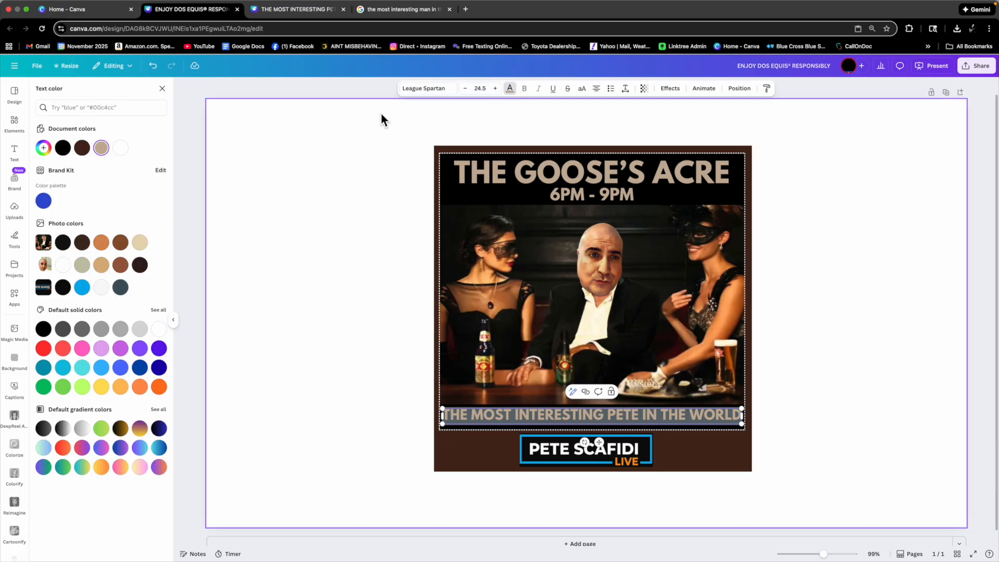
left_click(121, 148)
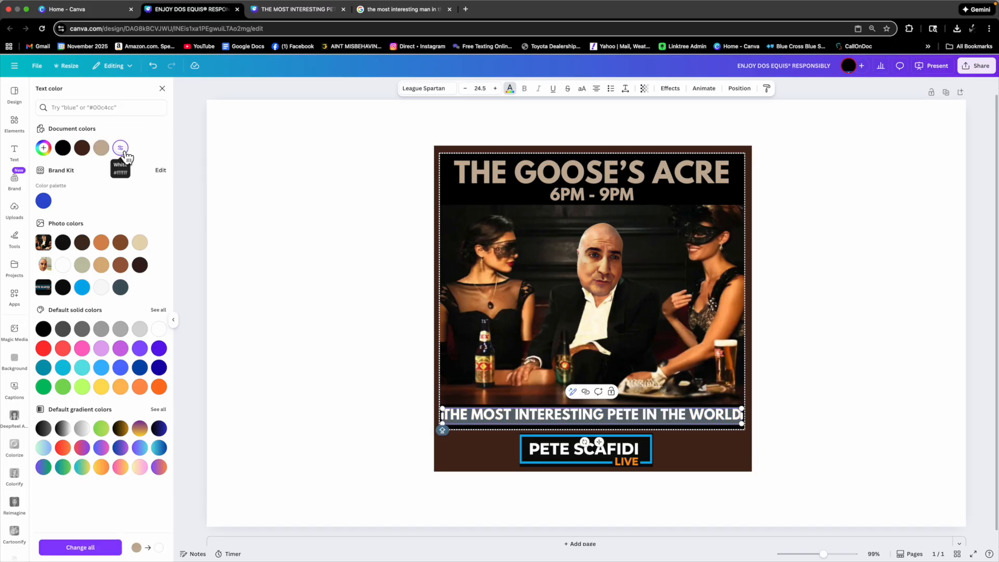
left_click(829, 275)
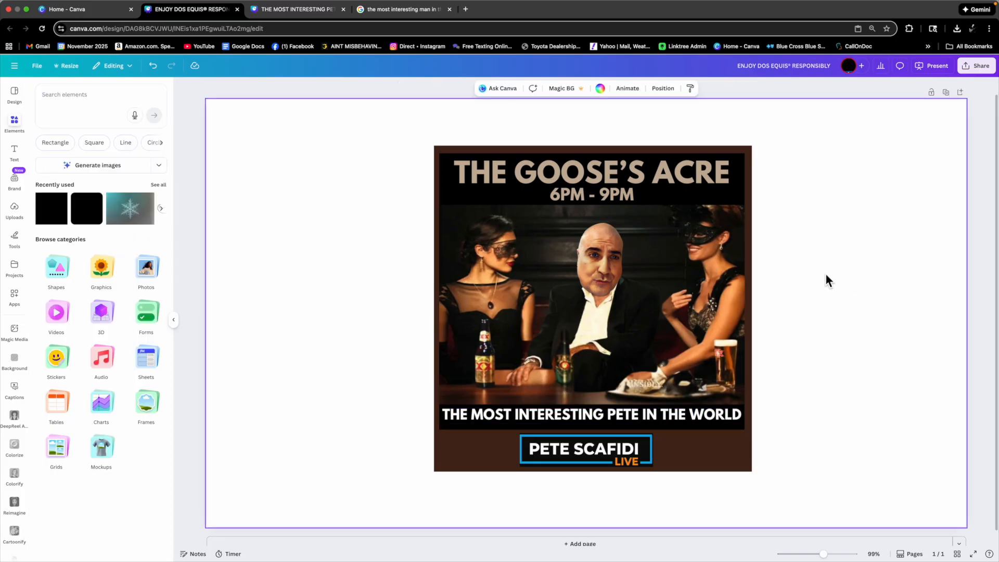
Ungroup the flyer elements and nudge the white caption slightly down within its black strip
left_click(593, 418)
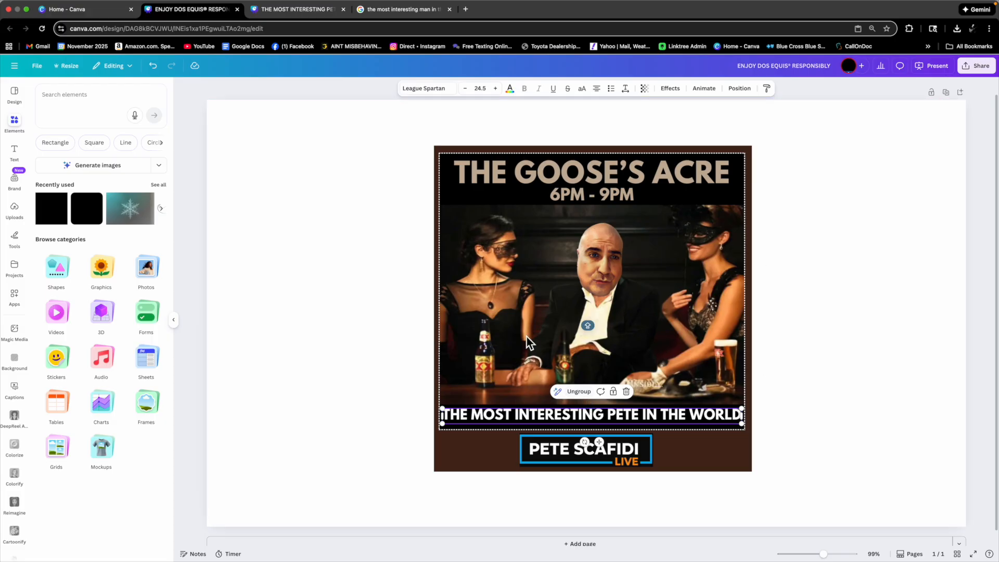
left_click(580, 391)
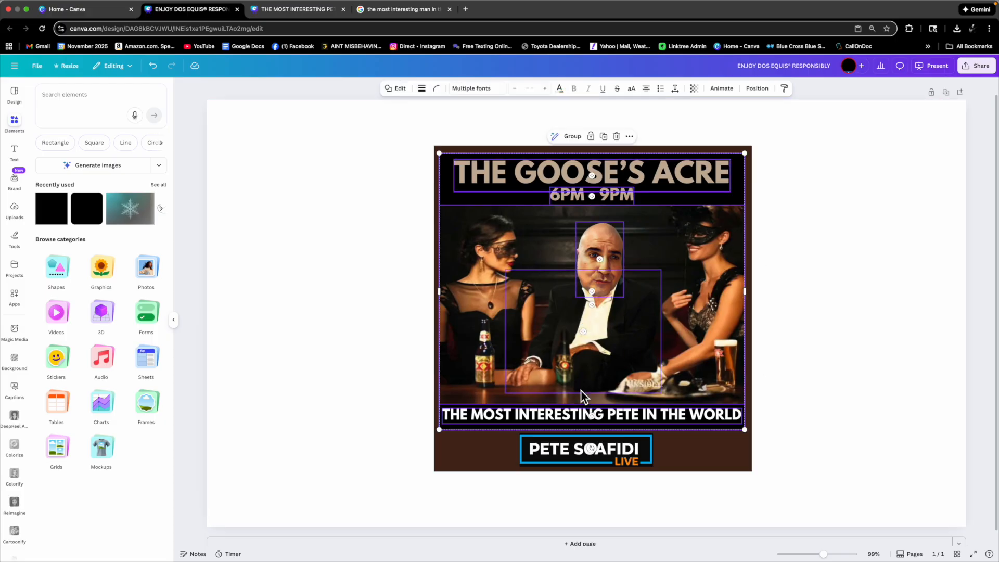
left_click(797, 345)
left_click(645, 423)
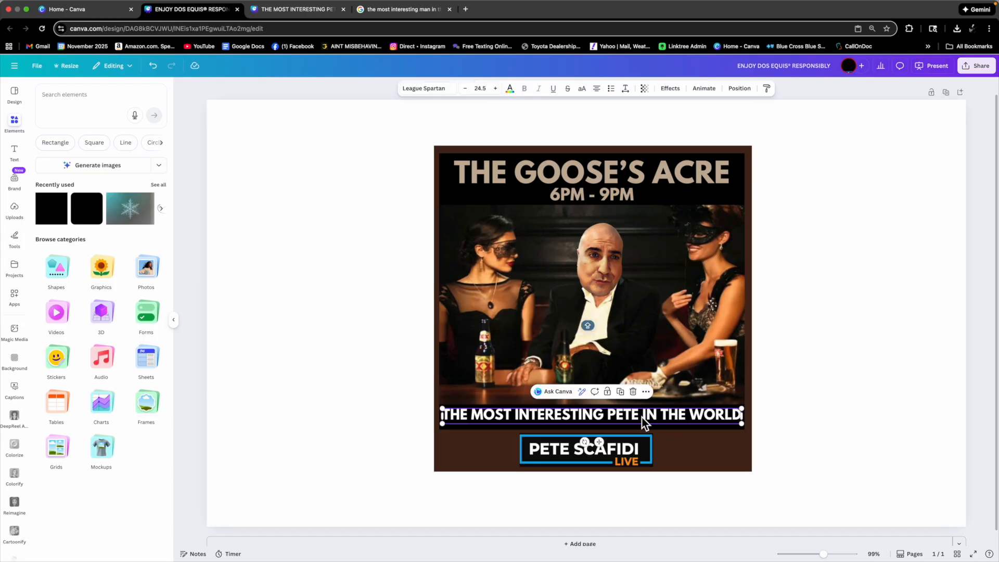
key("Down")
key("Down")
key("Down")
key("Down")
key("Down")
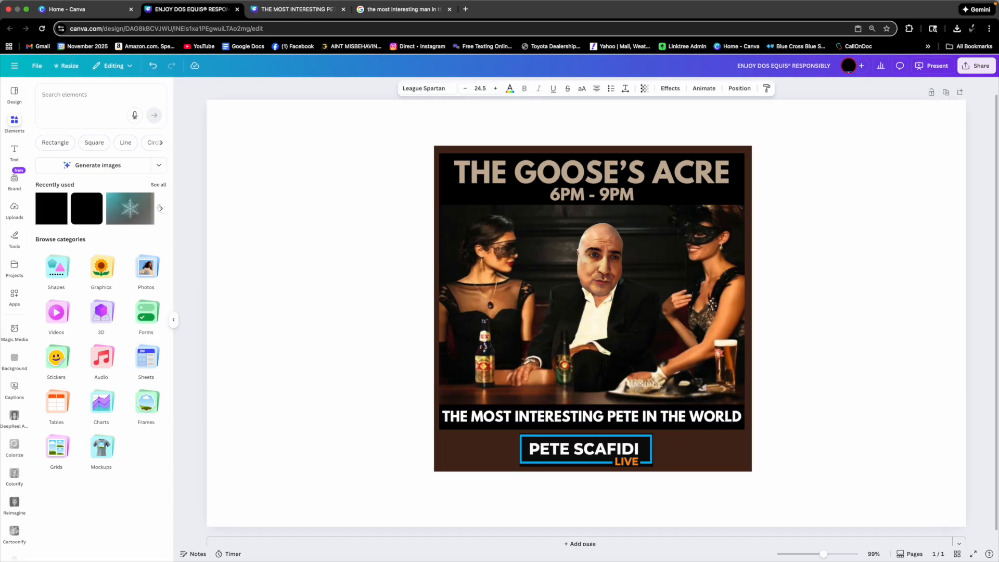
Center the caption between the photo's bottom edge and the black backdrop's bottom edge, with equal spacing of 17
left_click(684, 444)
left_click(636, 419)
left_click_drag(635, 419, 635, 417)
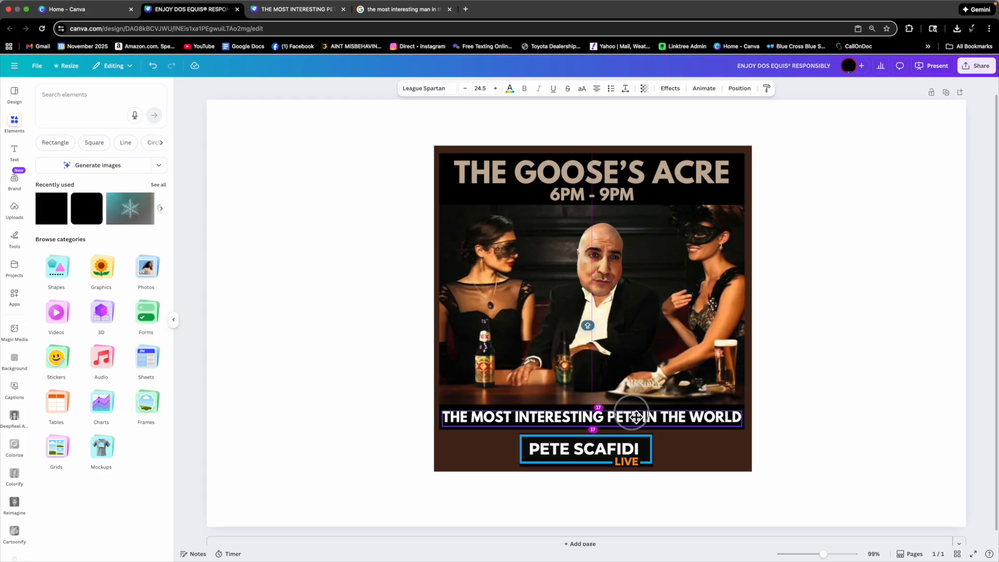
left_click_drag(636, 417, 635, 417)
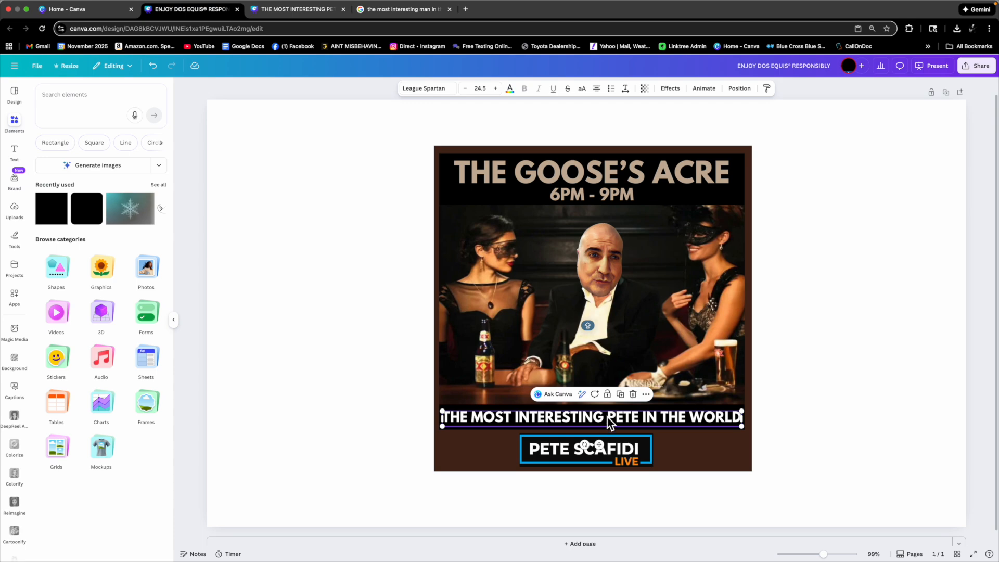
left_click(836, 390)
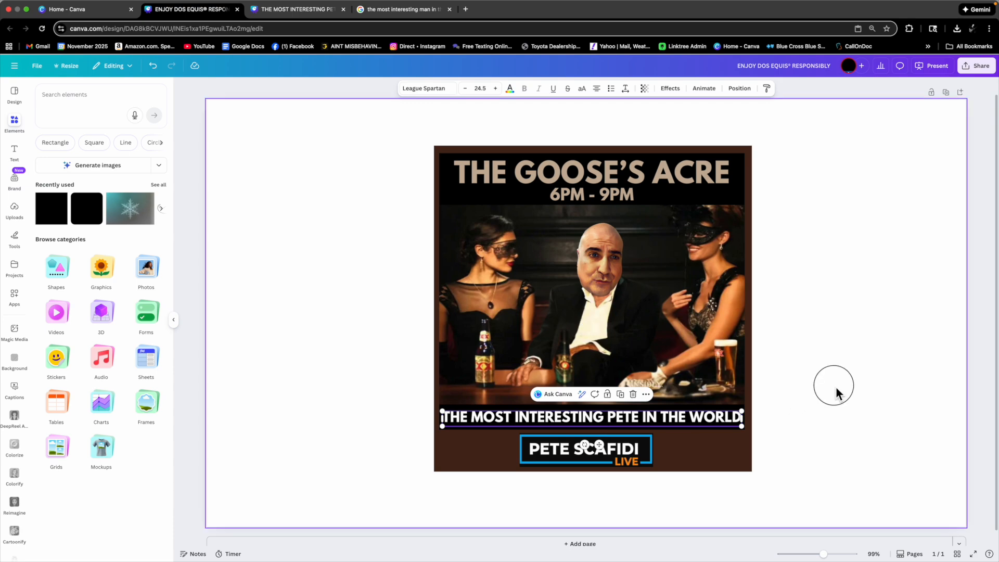
Center the performer logo under the caption, slightly higher, and shorten the brown border's bottom edge to match
left_click_drag(622, 453, 628, 446)
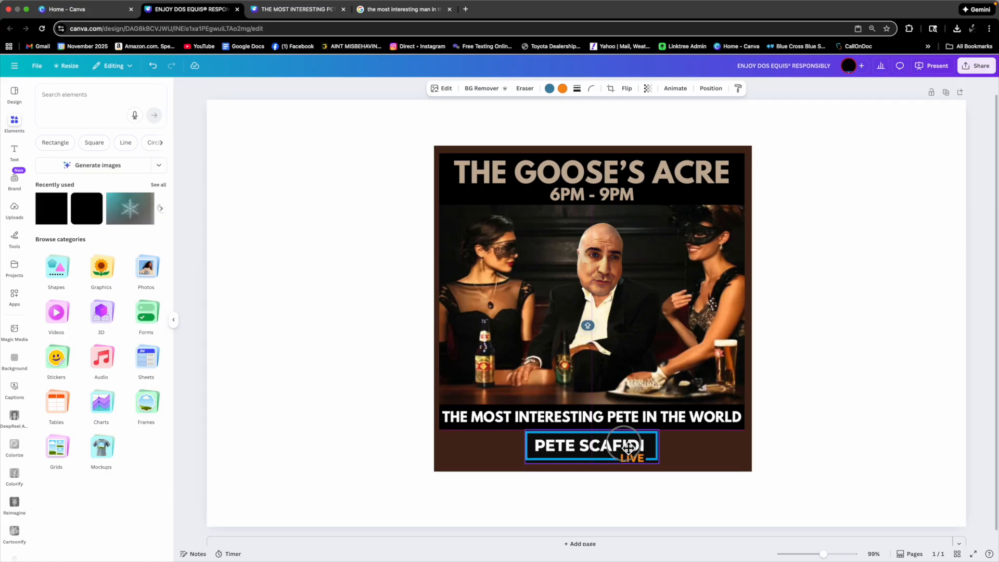
left_click_drag(628, 447, 629, 448)
left_click(687, 458)
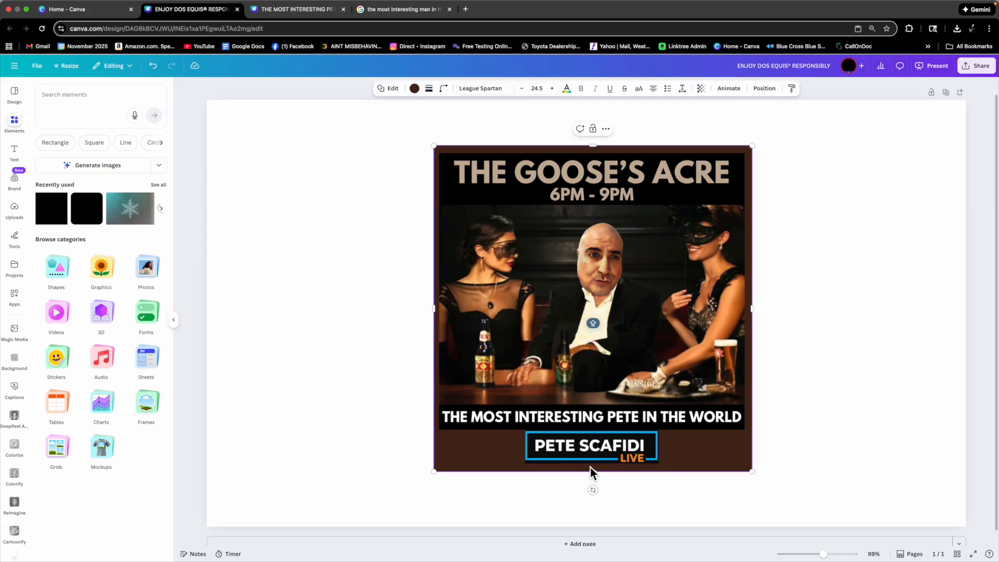
left_click_drag(600, 475, 598, 471)
left_click(847, 375)
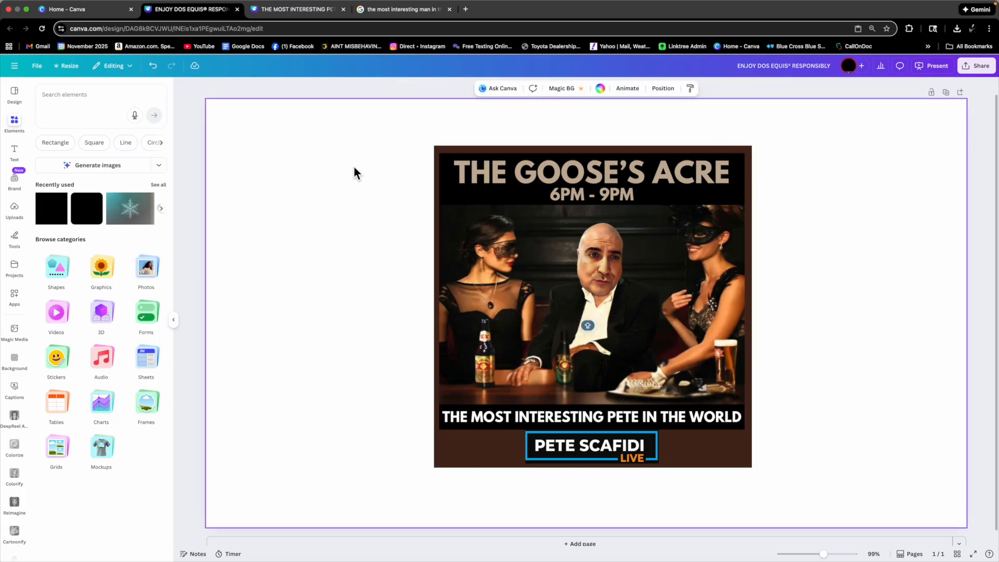
Add another dark brown square from the recently used elements, move it over the flyer's upper-left corner, and send it to the back
left_click(54, 217)
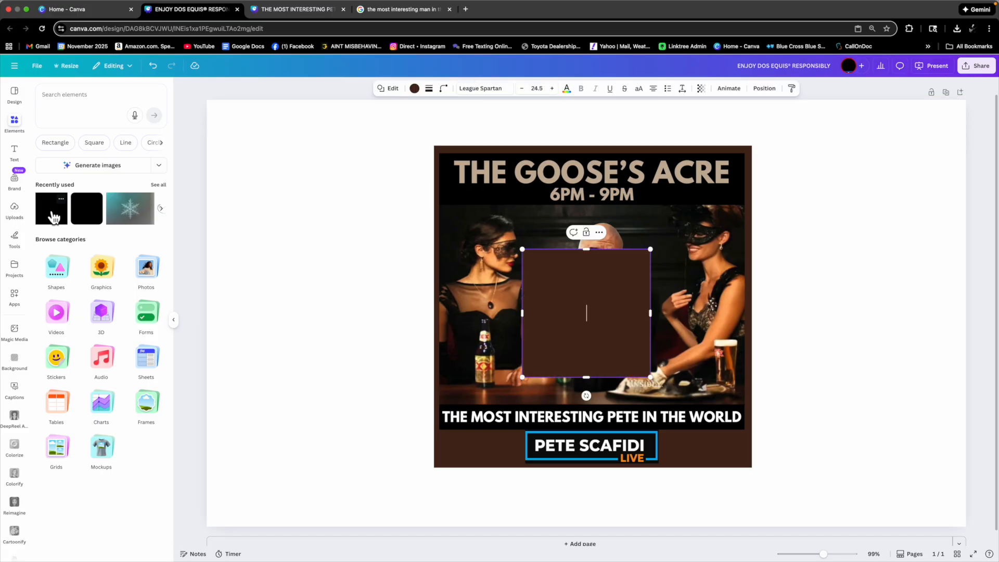
left_click(783, 263)
left_click_drag(600, 287, 451, 170)
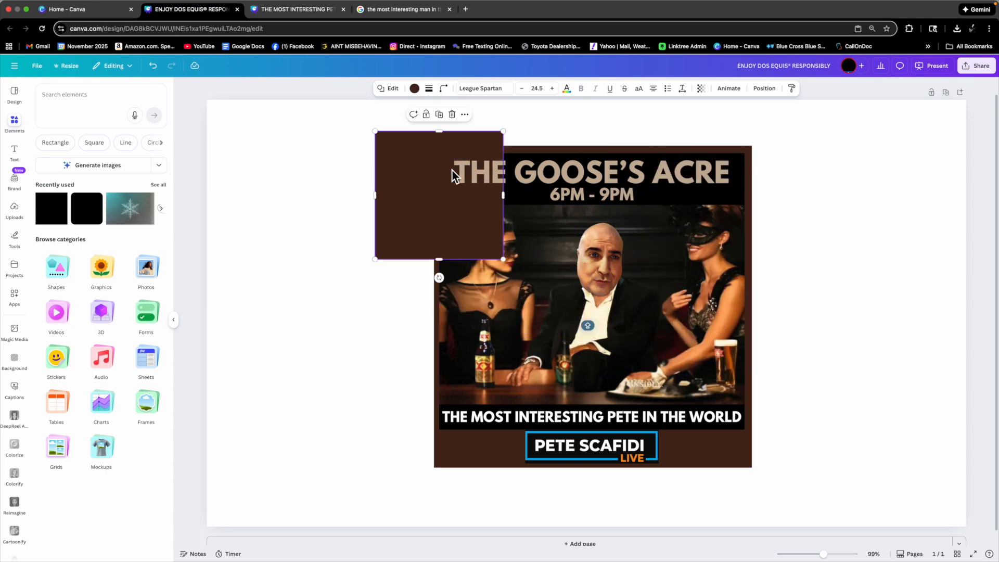
right_click(413, 163)
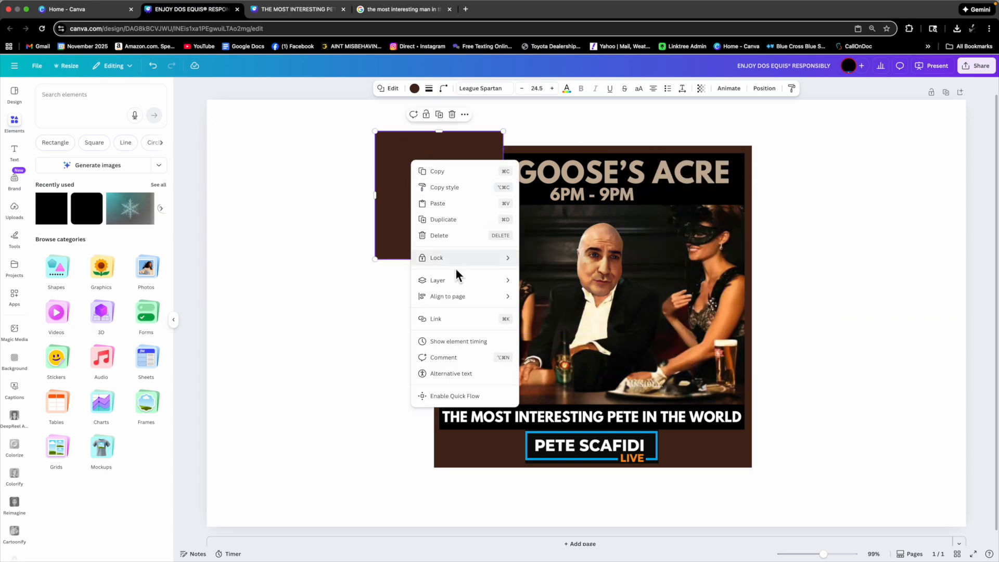
mouse_move(476, 285)
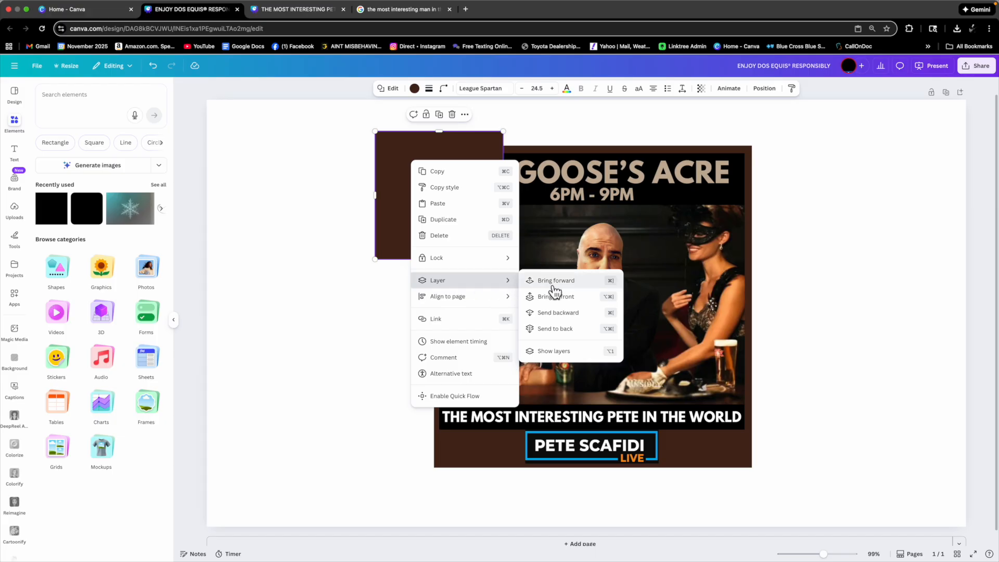
left_click(563, 330)
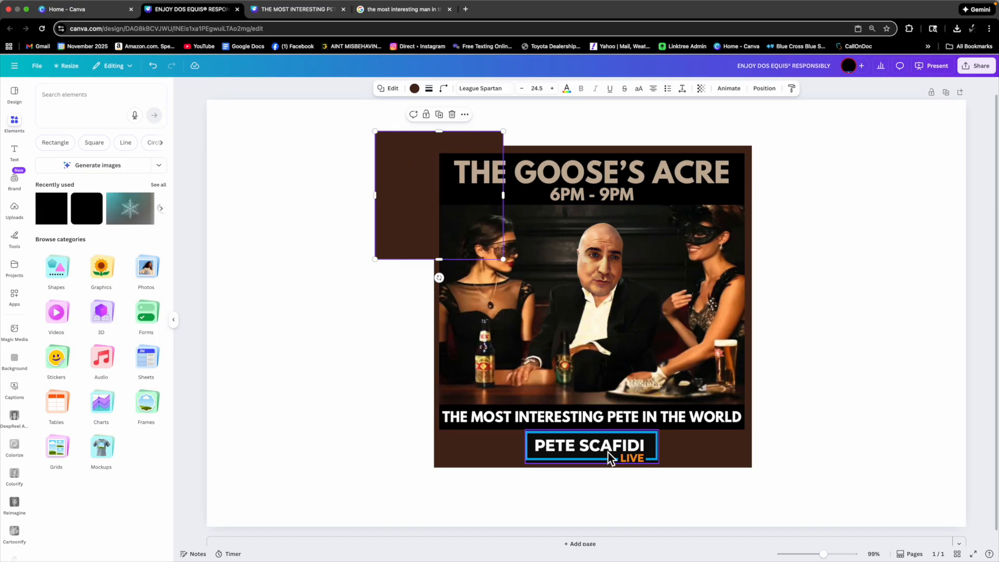
Recolor the new square to red #D33C17 by sampling the middle beer bottle's label in the photo
left_click(563, 456)
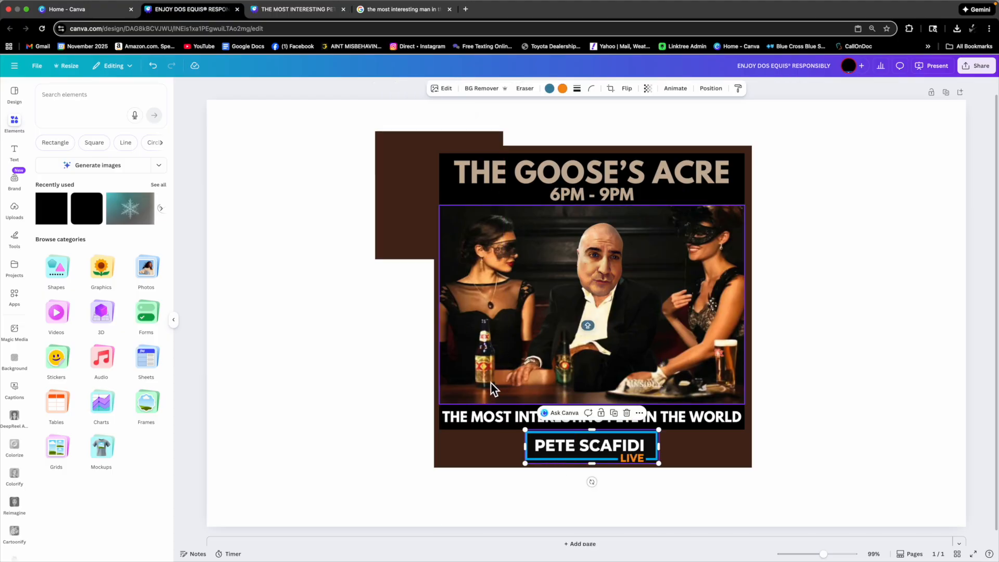
left_click(405, 196)
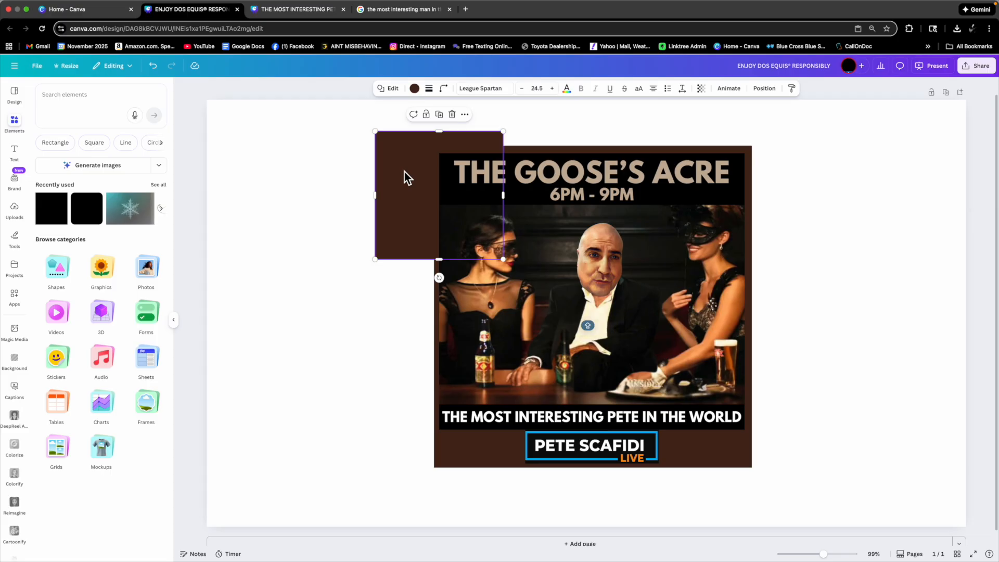
left_click(421, 97)
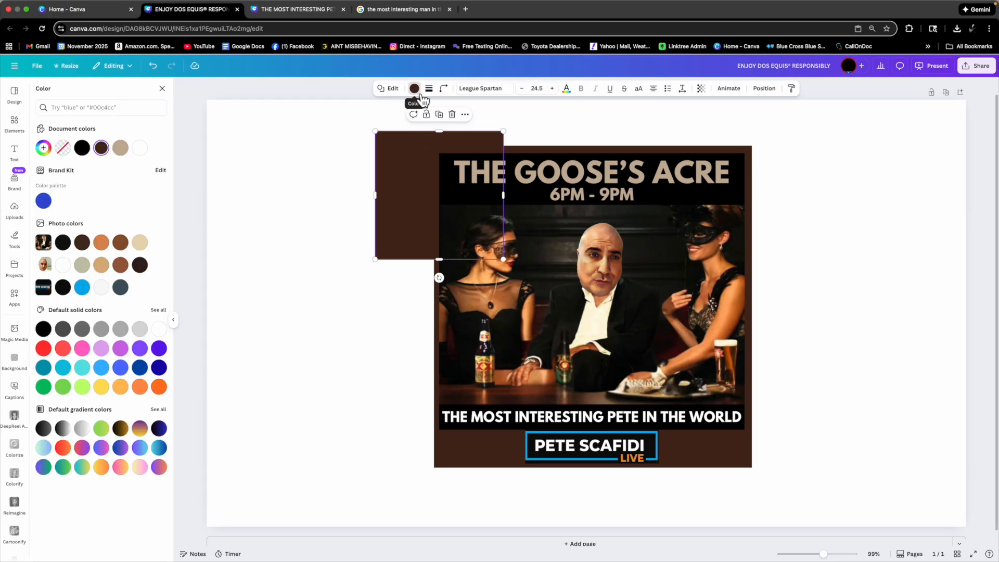
left_click(51, 157)
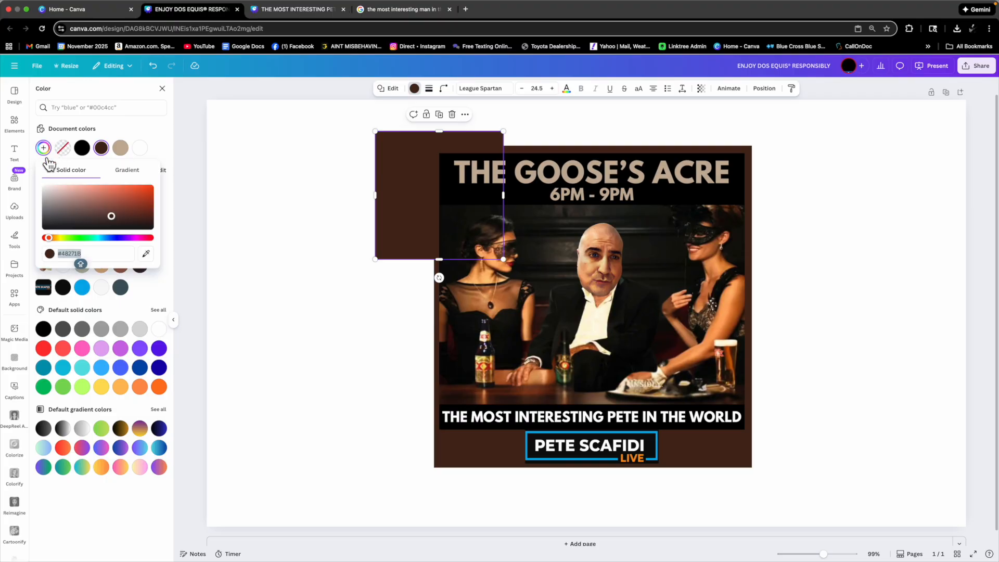
left_click(152, 256)
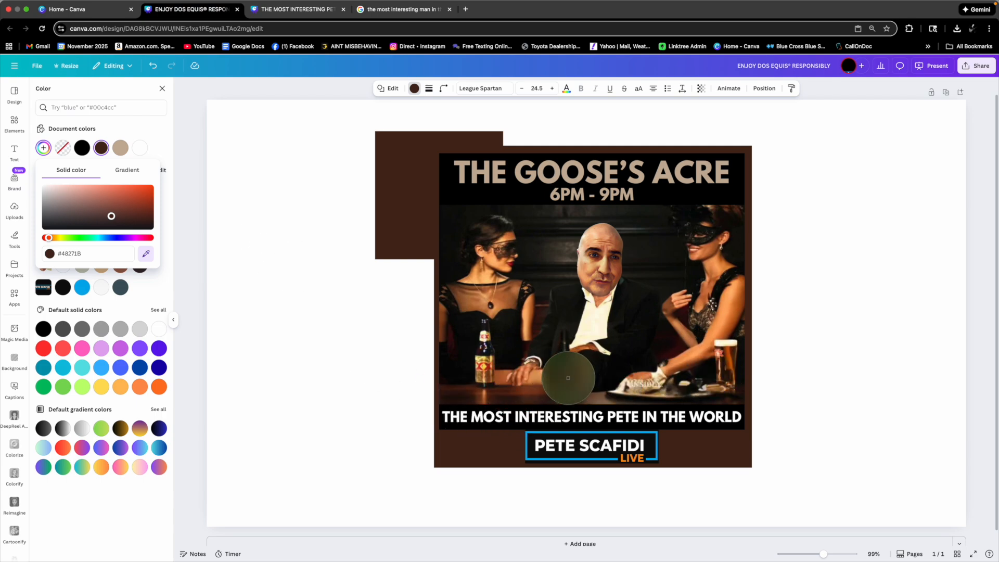
left_click(567, 366)
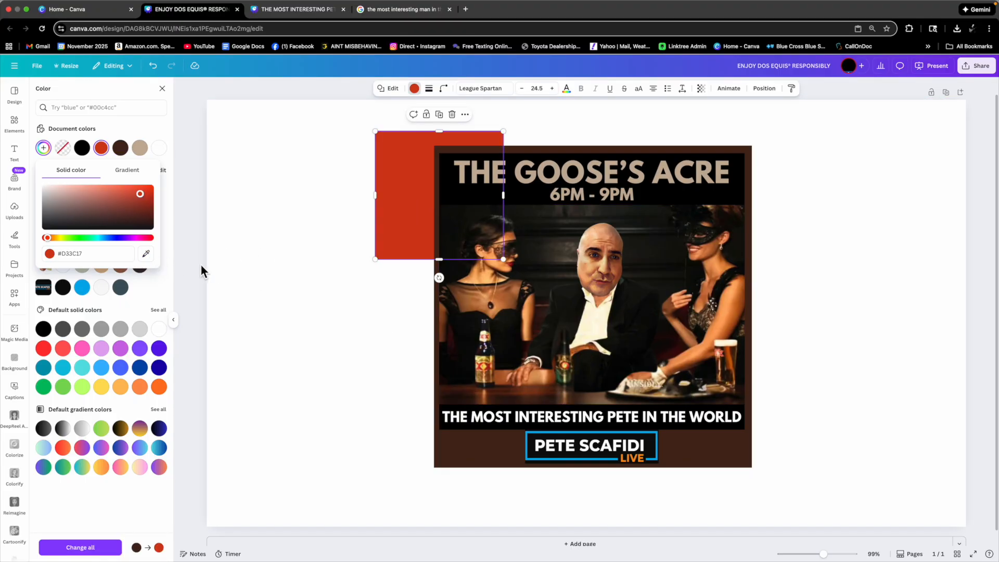
Recolor the square behind the flyer to blue by sampling the frame of the performer logo
left_click(145, 253)
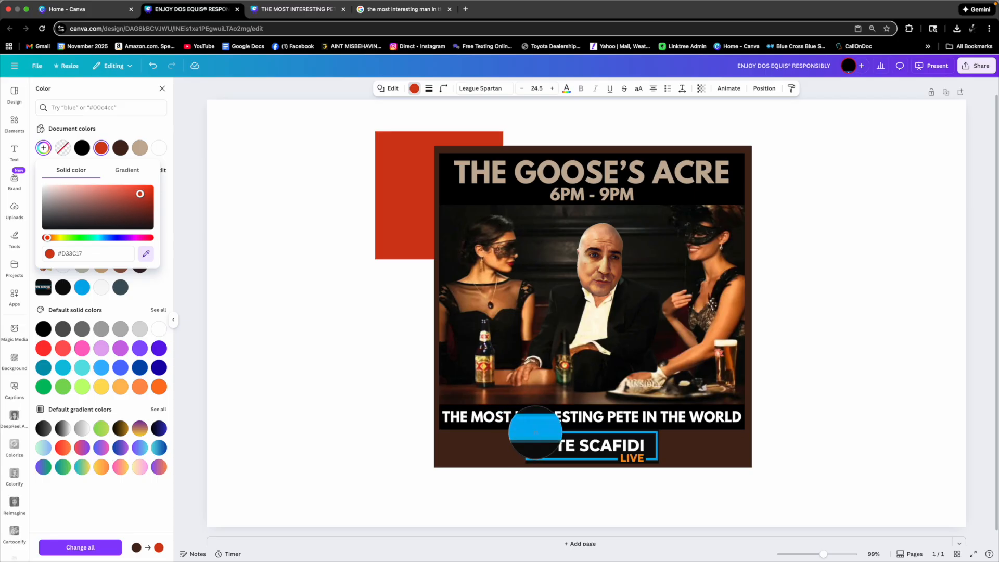
left_click(533, 433)
left_click(352, 205)
Move and stretch the square behind the flyer to form an even outer border, about 829 by 838 in size
left_click(406, 196)
left_click_drag(406, 196, 460, 196)
left_click_drag(557, 205, 765, 198)
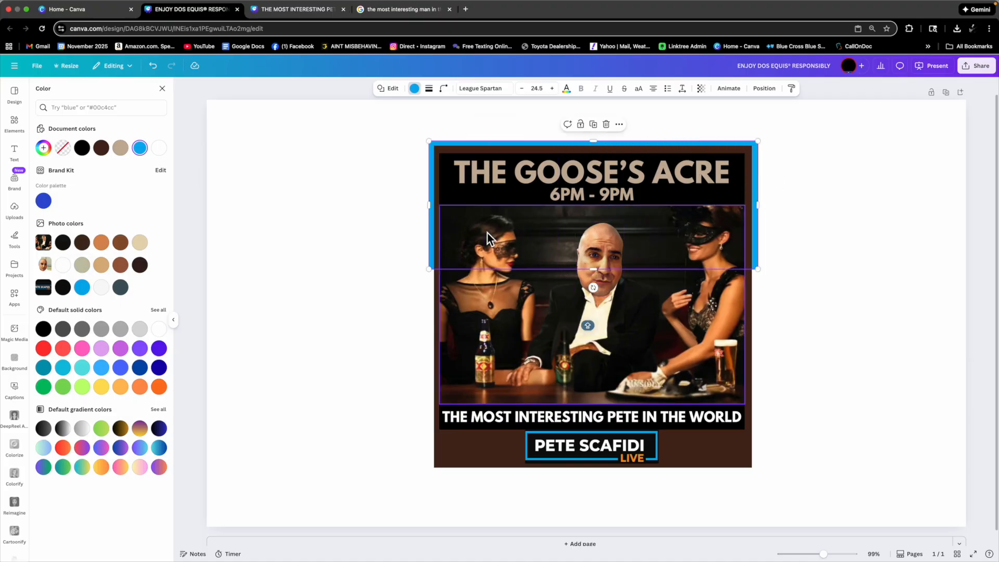
left_click_drag(758, 204, 756, 205)
left_click_drag(593, 269, 621, 477)
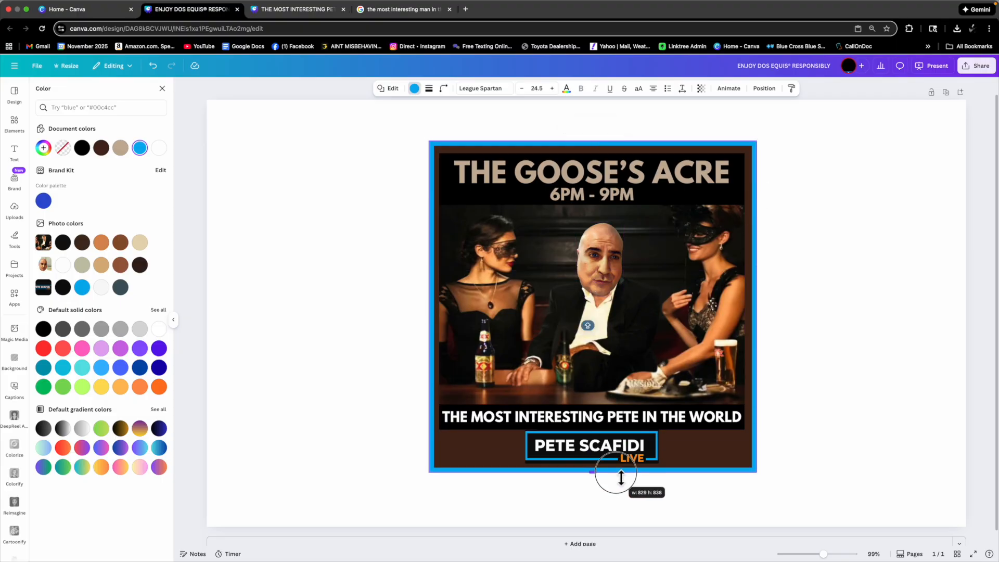
left_click_drag(620, 477, 621, 474)
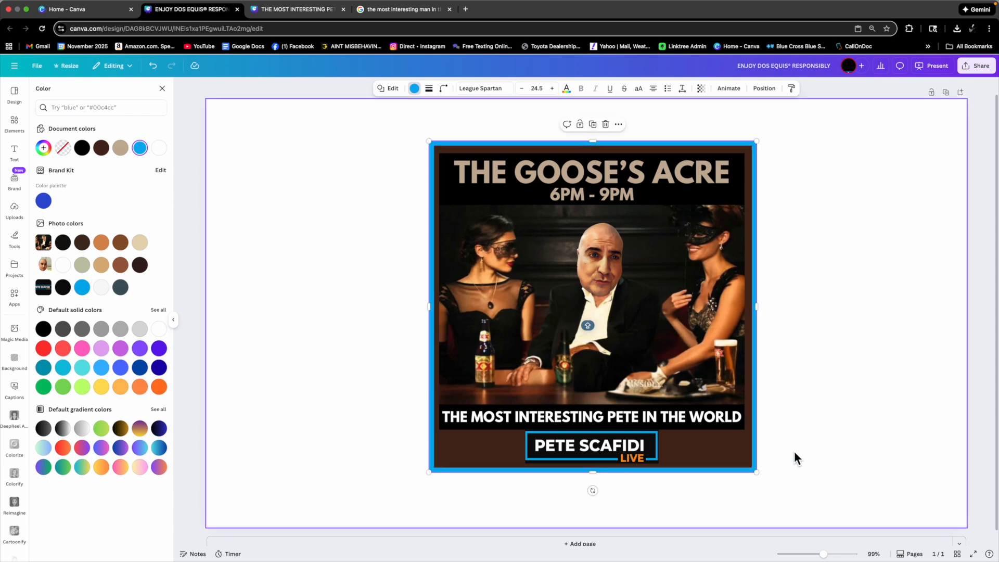
left_click(816, 448)
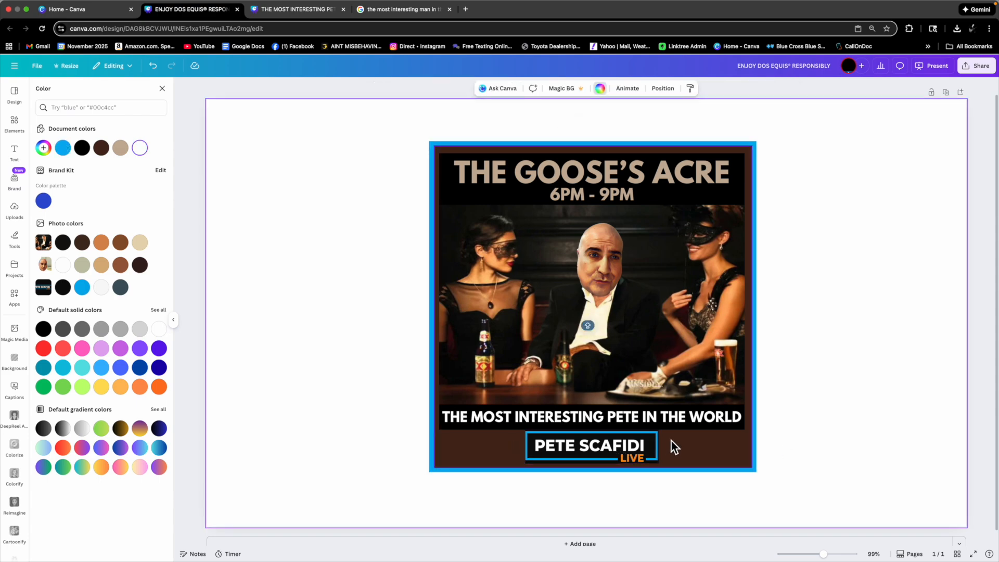
Recolor the outer border square to orange by sampling the word LIVE in the performer logo
left_click(646, 473)
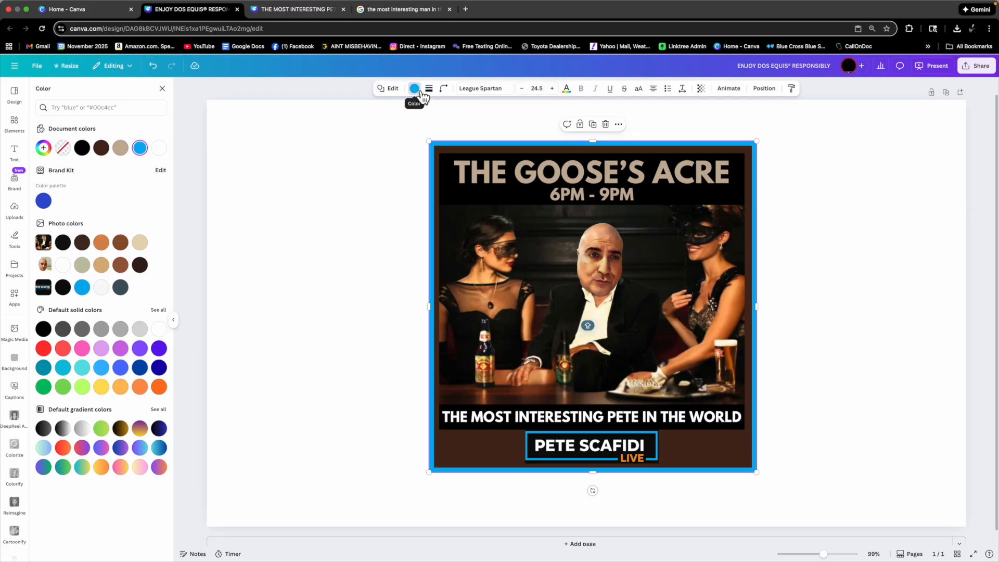
left_click(50, 152)
left_click(151, 260)
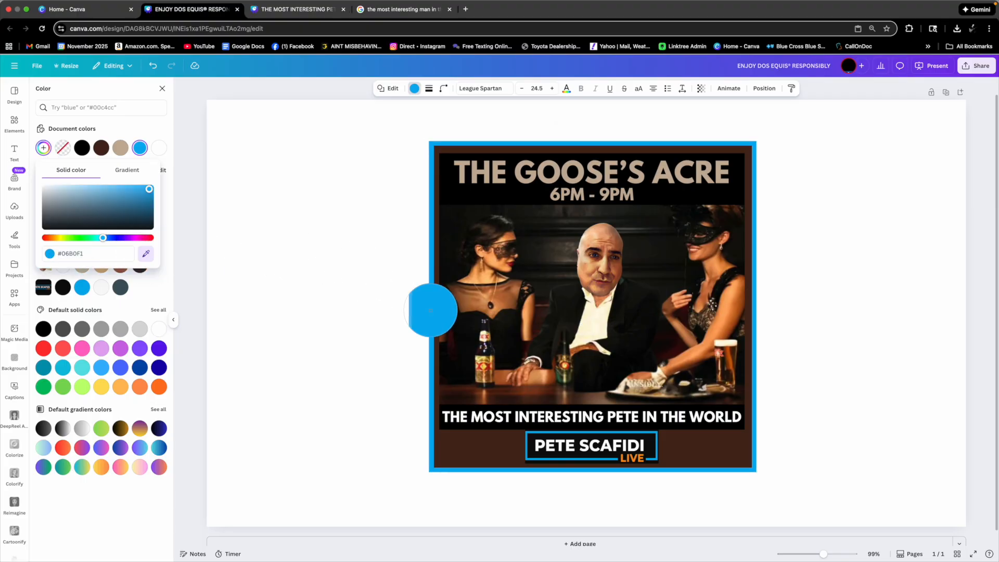
left_click(641, 455)
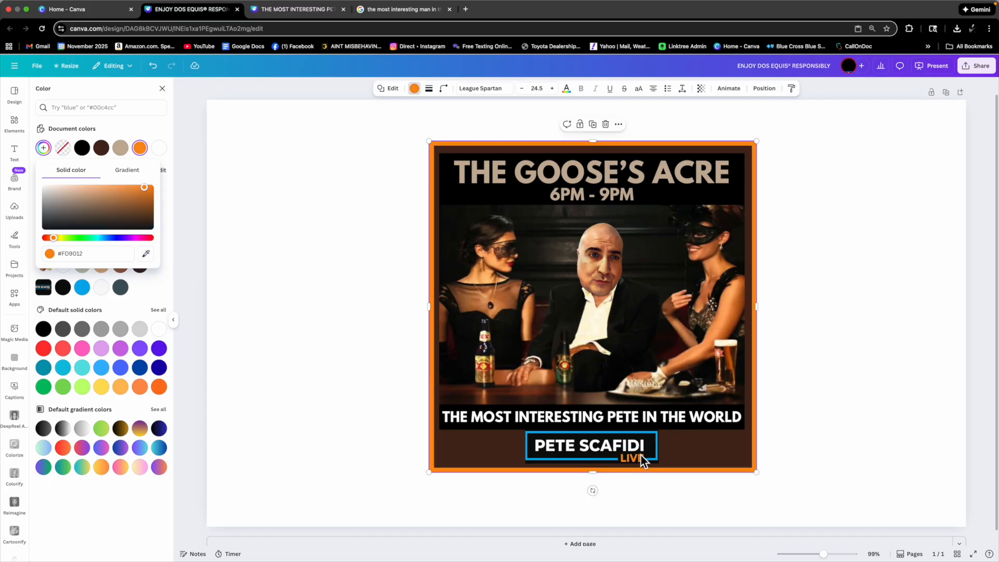
left_click(831, 387)
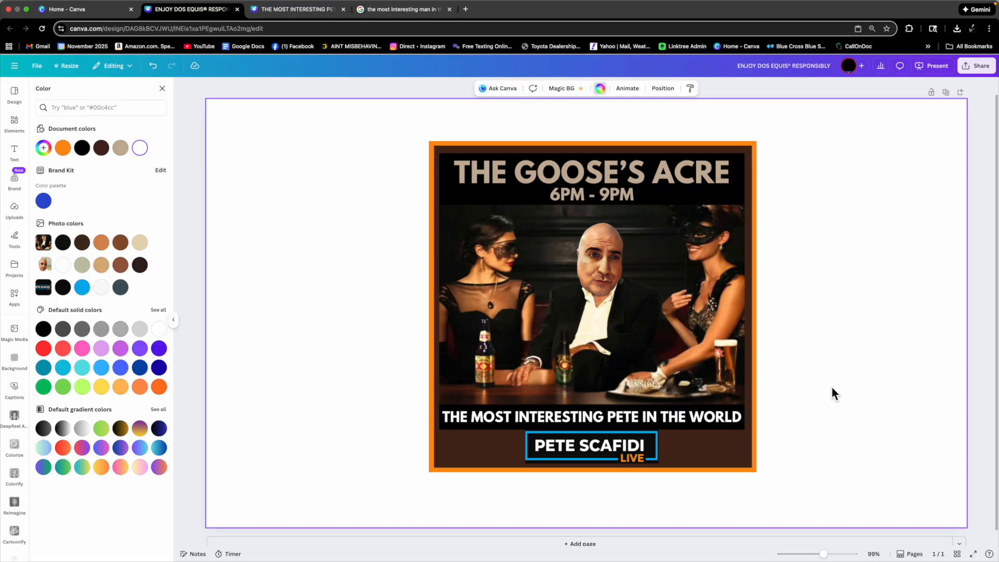
Select all the flyer's elements, including both borders, and group them
left_click(827, 390)
left_click_drag(406, 124, 776, 329)
left_click(797, 285)
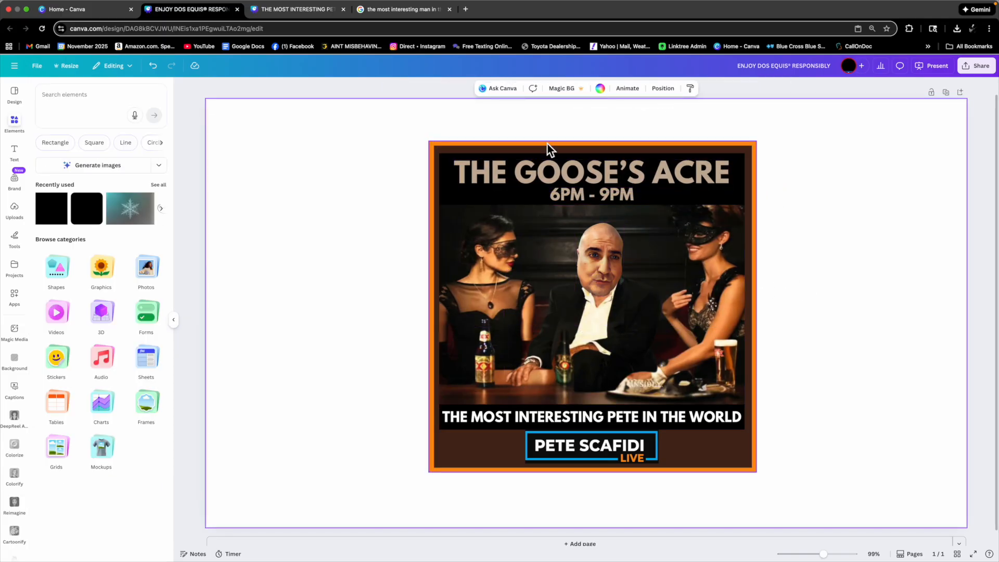
left_click_drag(413, 124, 784, 497)
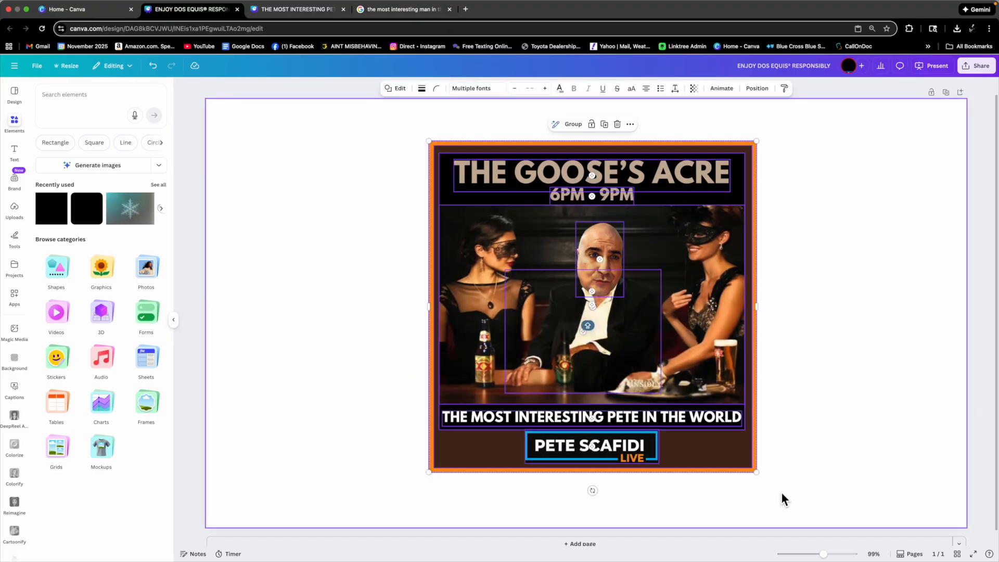
left_click(577, 127)
left_click(367, 121)
Enlarge the grouped flyer proportionally from opposite corners until it nearly fills the page height
left_click(435, 149)
left_click_drag(431, 142, 390, 107)
left_click_drag(758, 473, 812, 527)
left_click(878, 345)
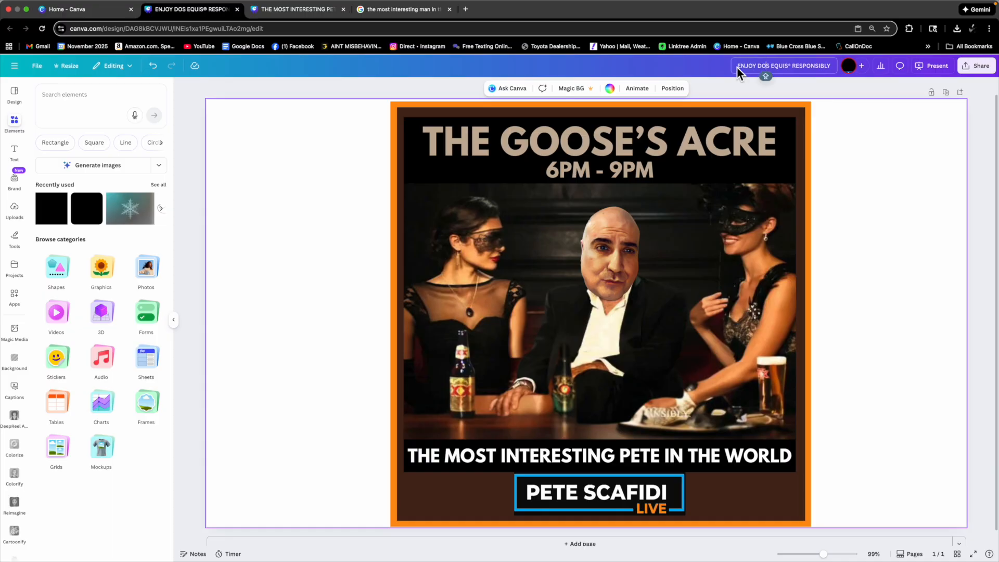
Rename the design as FRIDAY'S GIG
left_click(830, 68)
type("FRIDY")
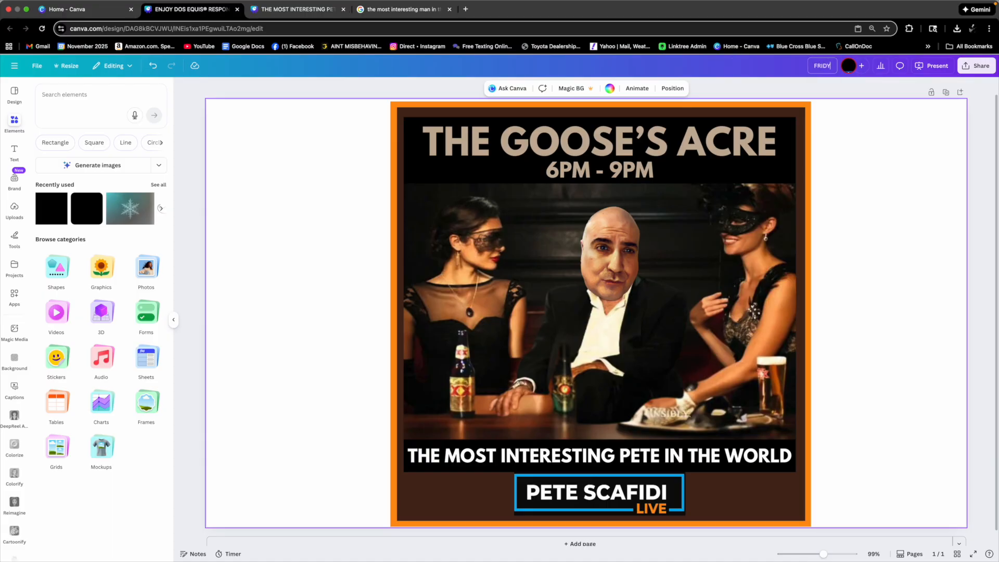
key("BackSpace")
type("AY'S GIG")
key("Return")
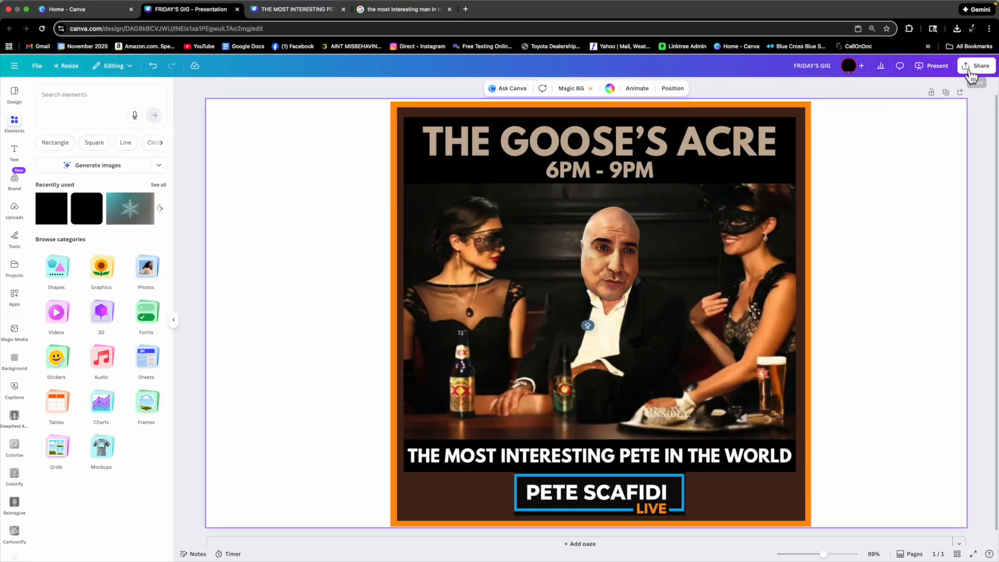
Download the design as a PNG file at size 1
left_click(976, 68)
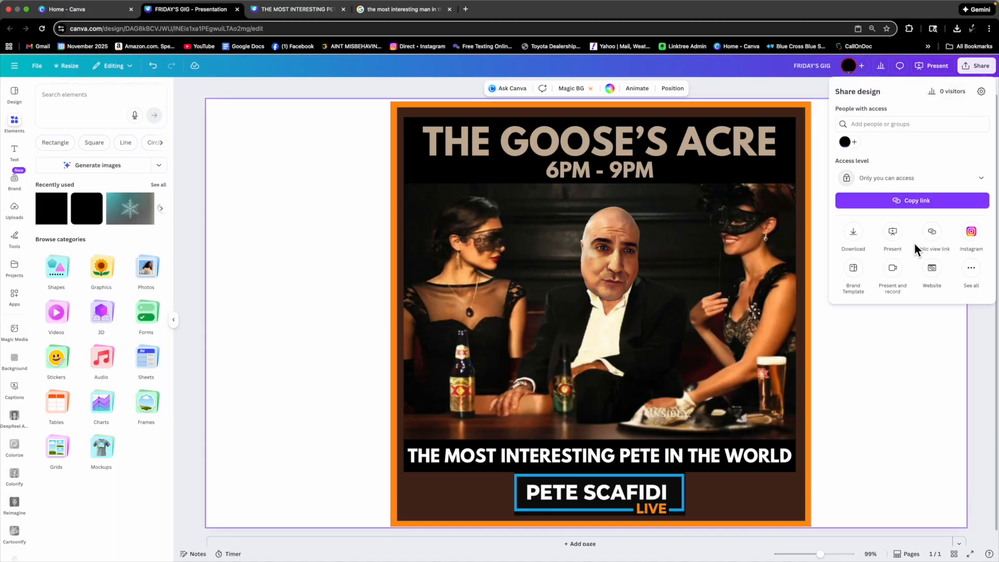
left_click(857, 240)
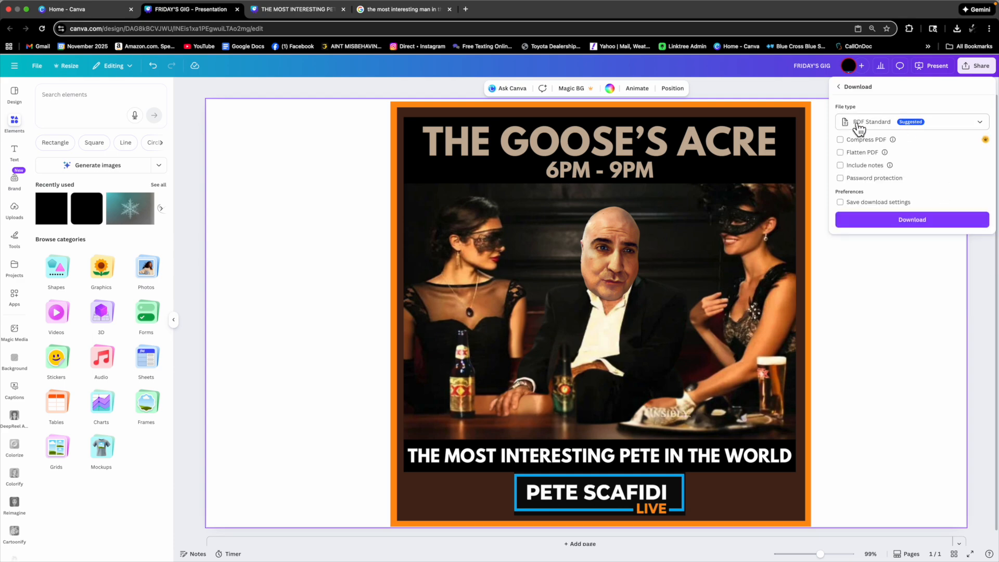
left_click(891, 127)
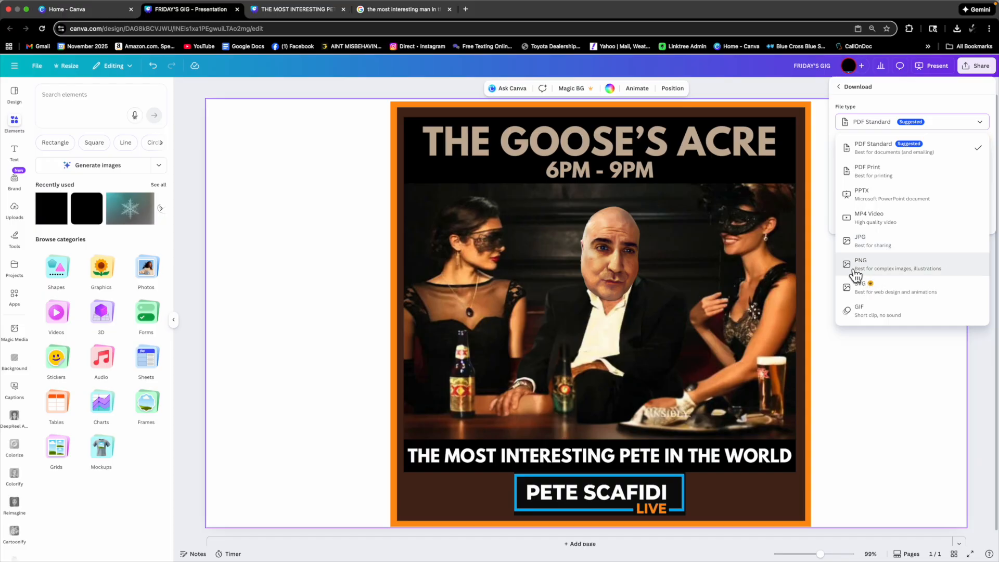
left_click(874, 274)
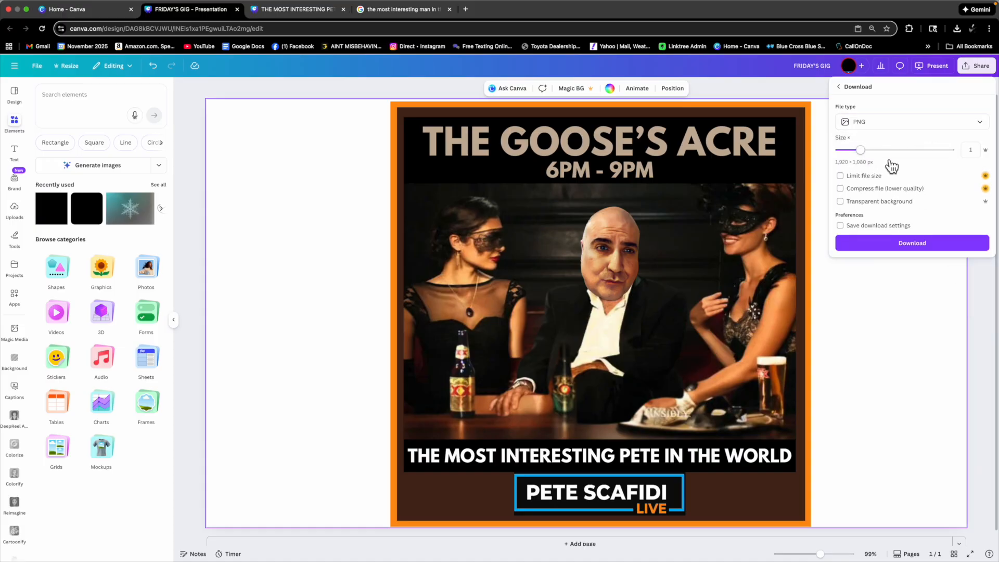
left_click(919, 252)
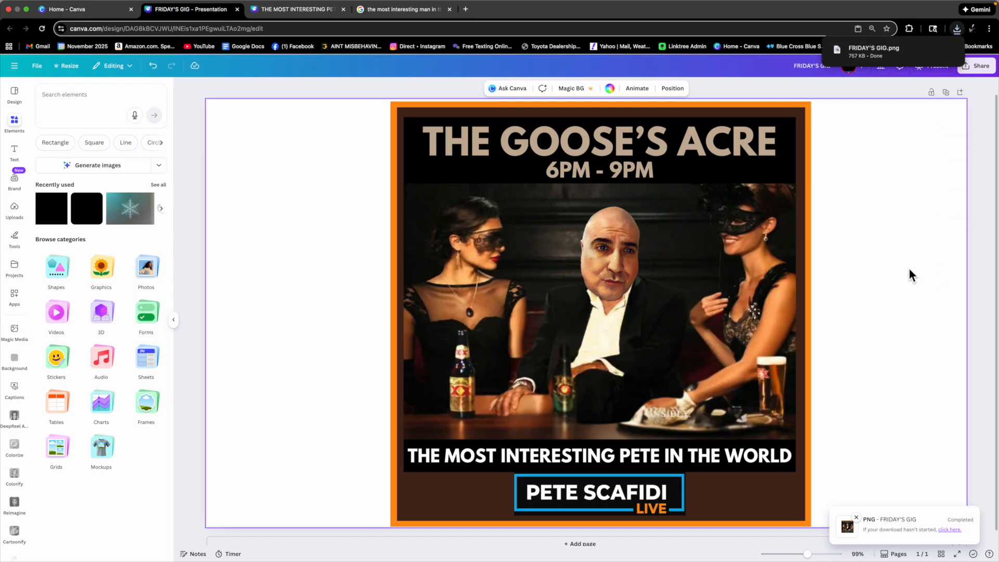
mouse_move(901, 58)
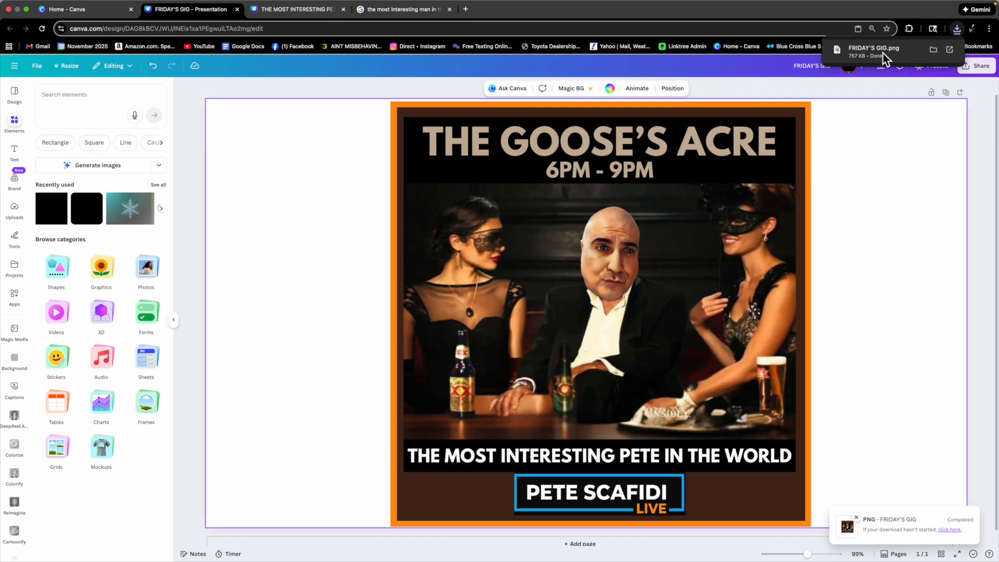
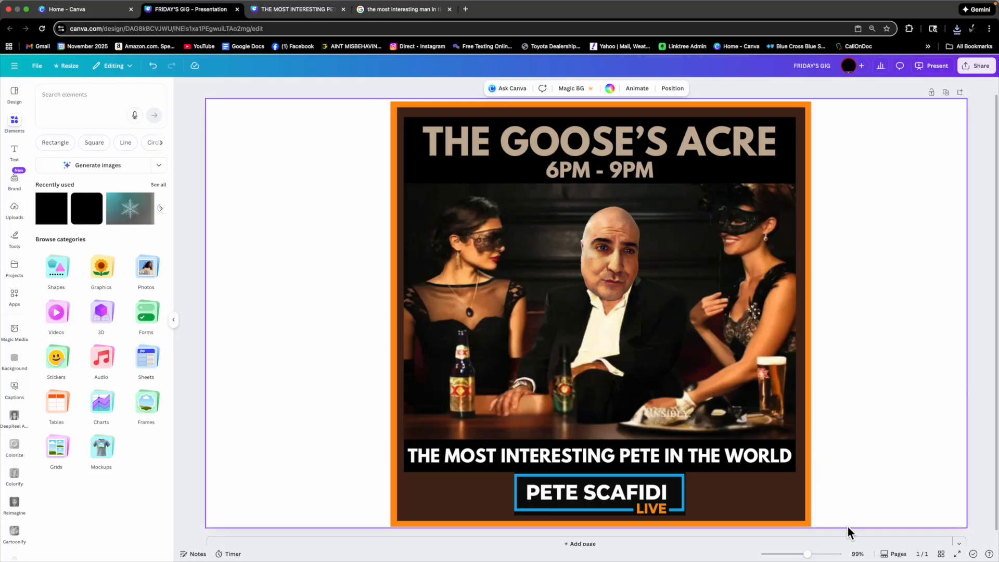
Enlarge the grouped flyer to about 1068 by 1080 px so it spans the full page height
left_click(757, 391)
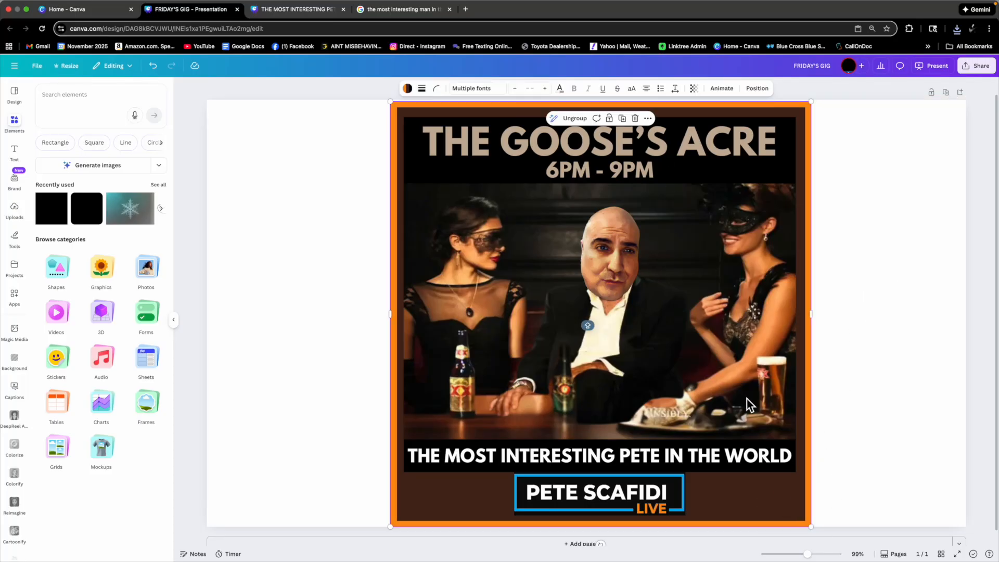
mouse_move(811, 526)
left_mouse_down()
mouse_move(780, 497)
mouse_move(811, 527)
left_mouse_up()
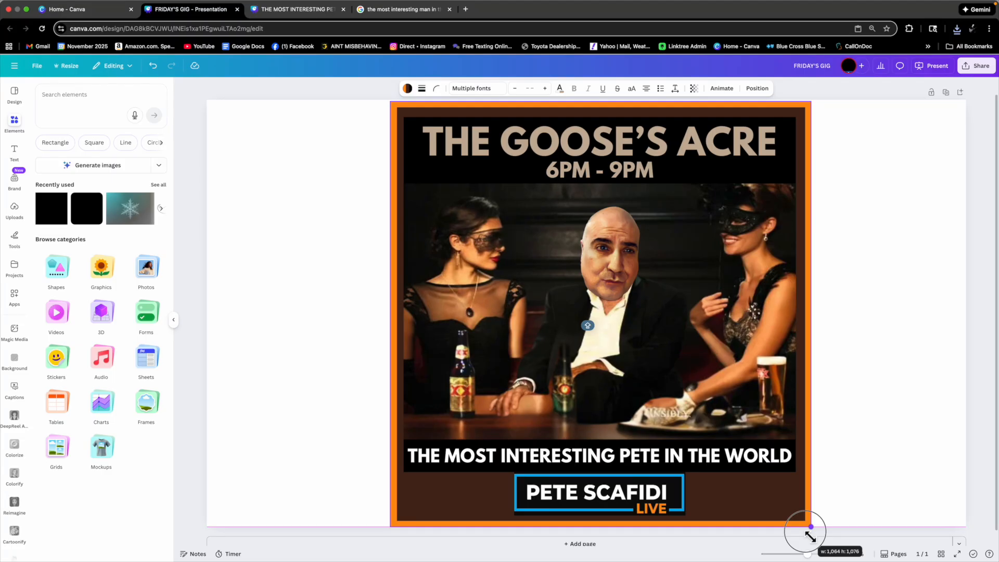
left_click_drag(811, 536, 811, 535)
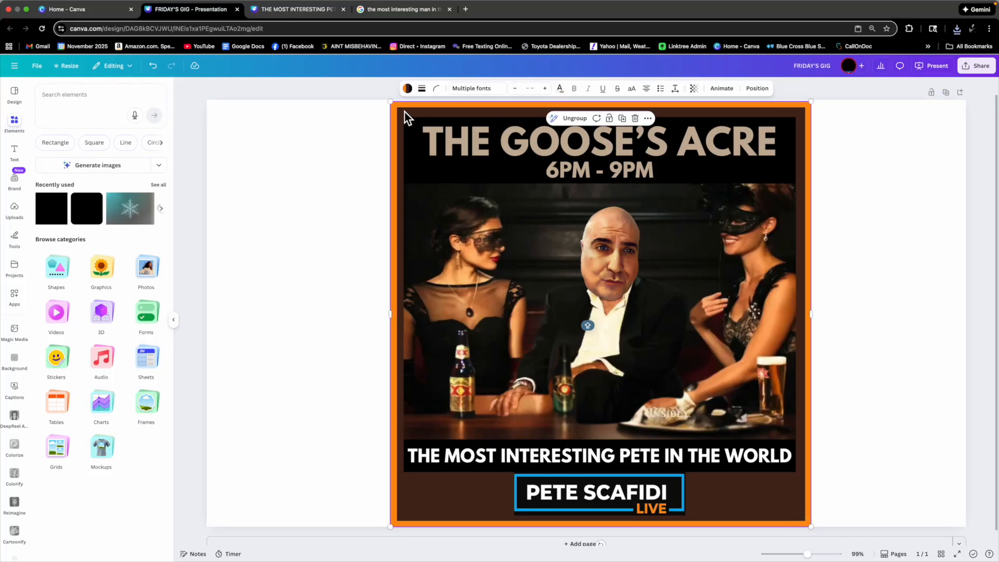
left_click_drag(390, 102, 390, 100)
mouse_move(811, 102)
left_mouse_down()
mouse_move(807, 109)
mouse_move(812, 104)
left_mouse_up()
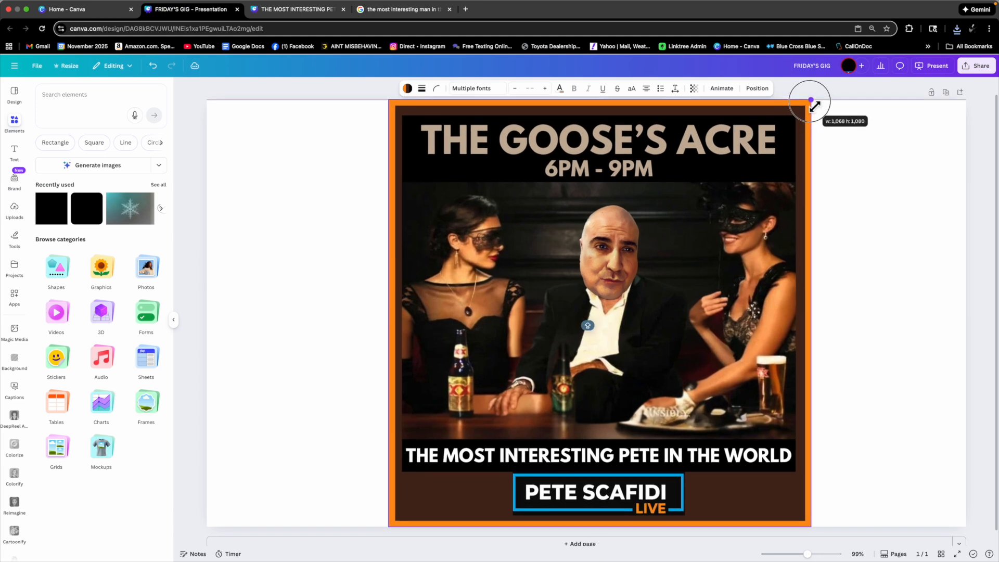
left_click_drag(813, 104, 814, 101)
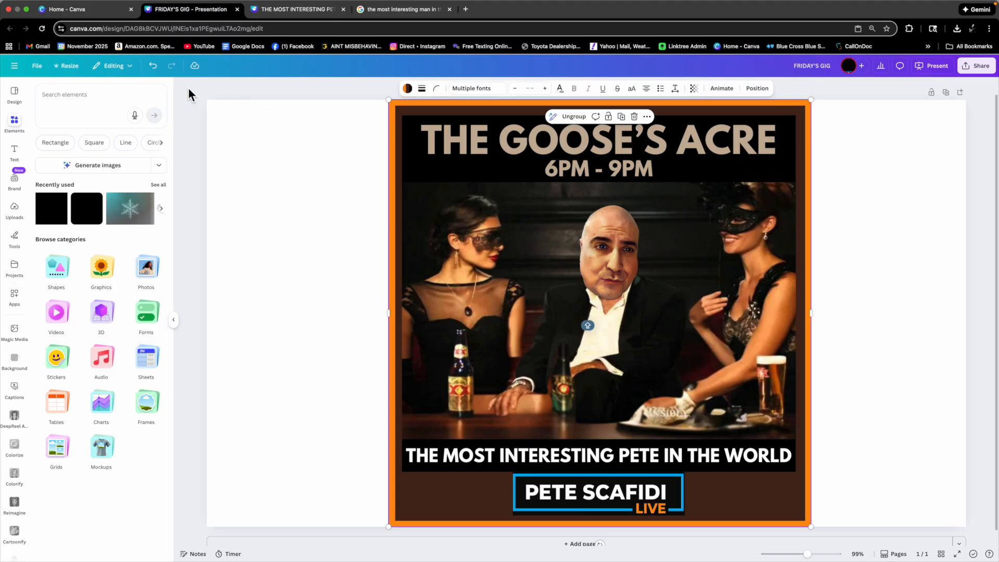
left_click(67, 66)
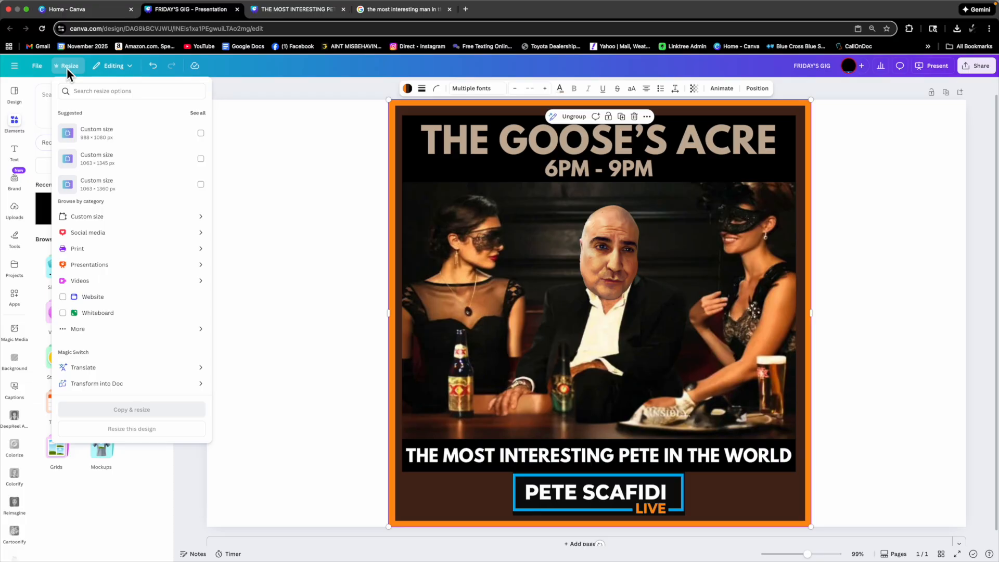
left_click(112, 220)
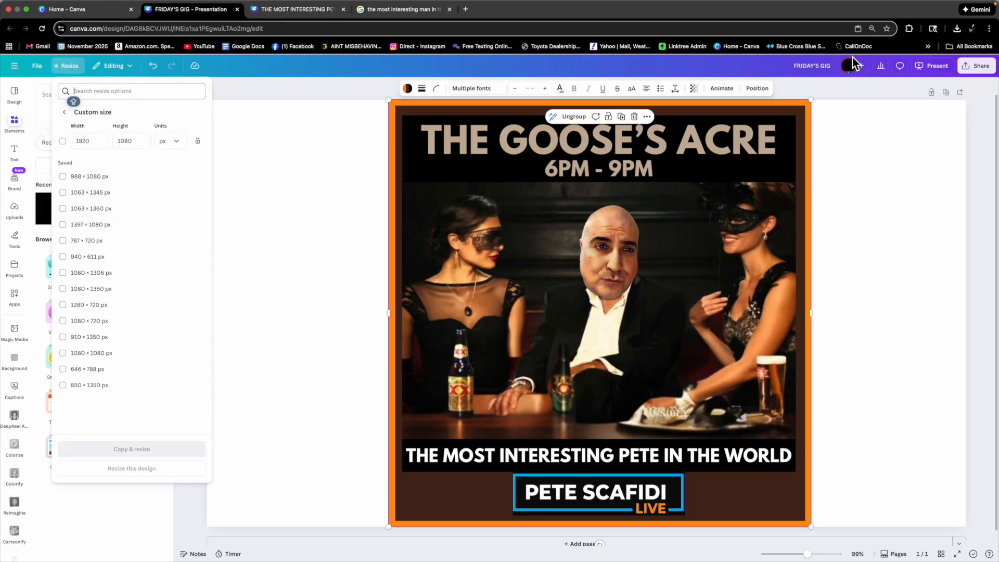
left_click(838, 136)
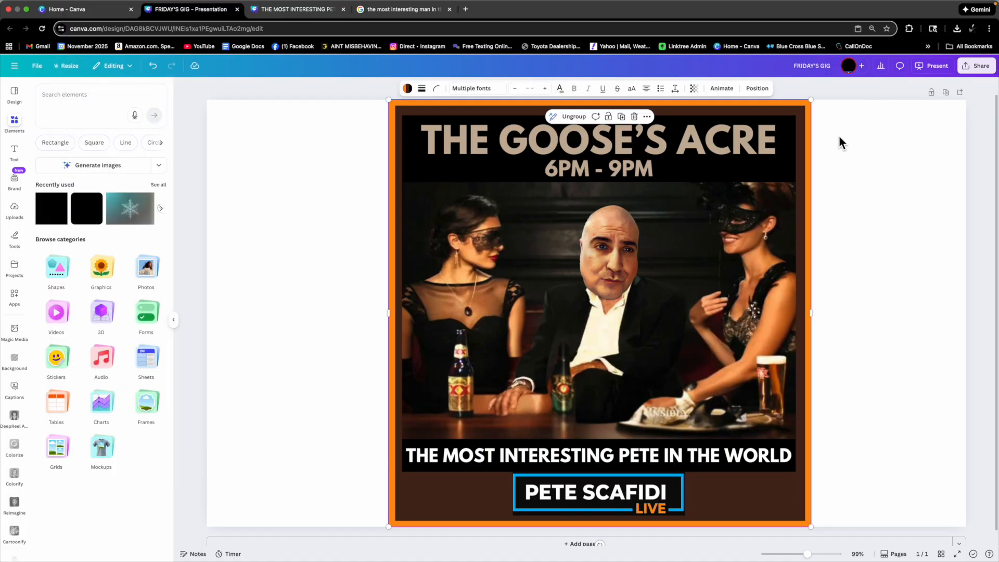
Check the grouped flyer's dimensions and resize this design to a custom page size of 1068 by 1080 px
left_click(757, 88)
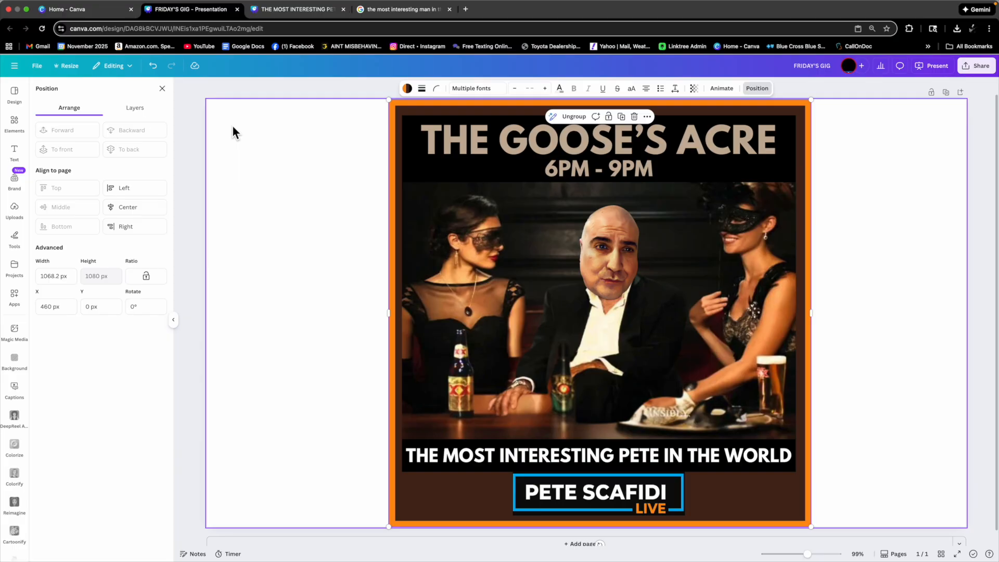
left_click(71, 68)
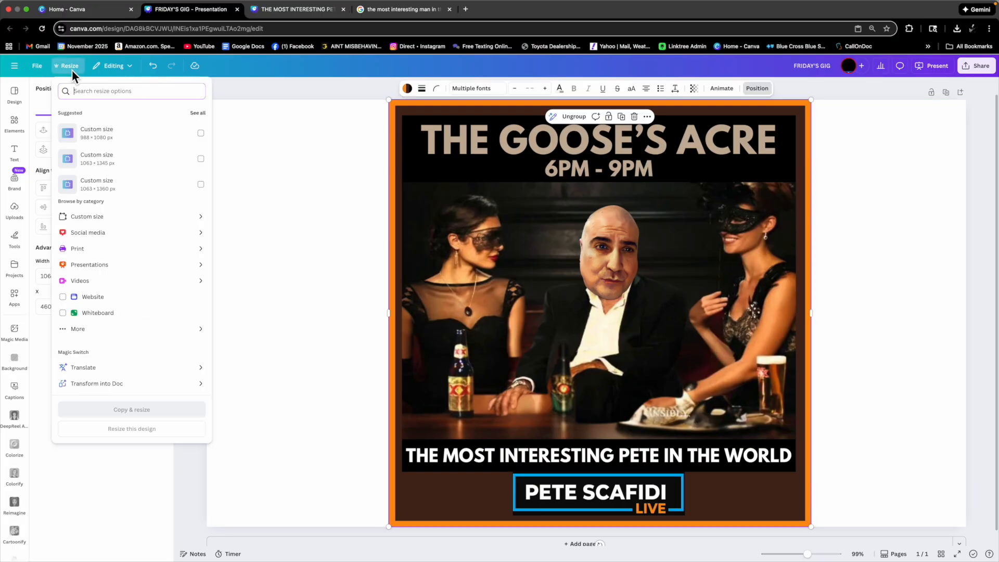
left_click(99, 218)
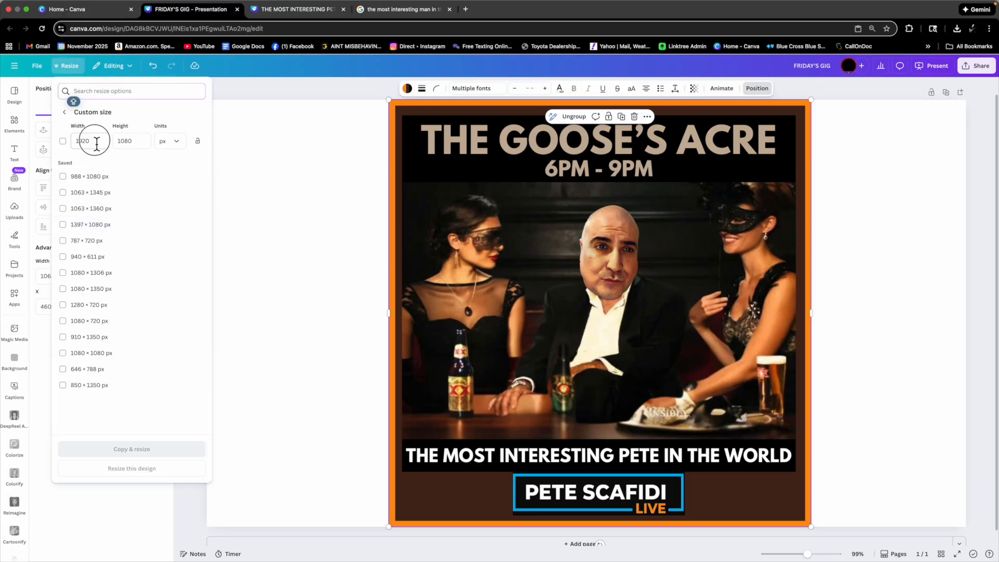
left_click(77, 141)
type("1068")
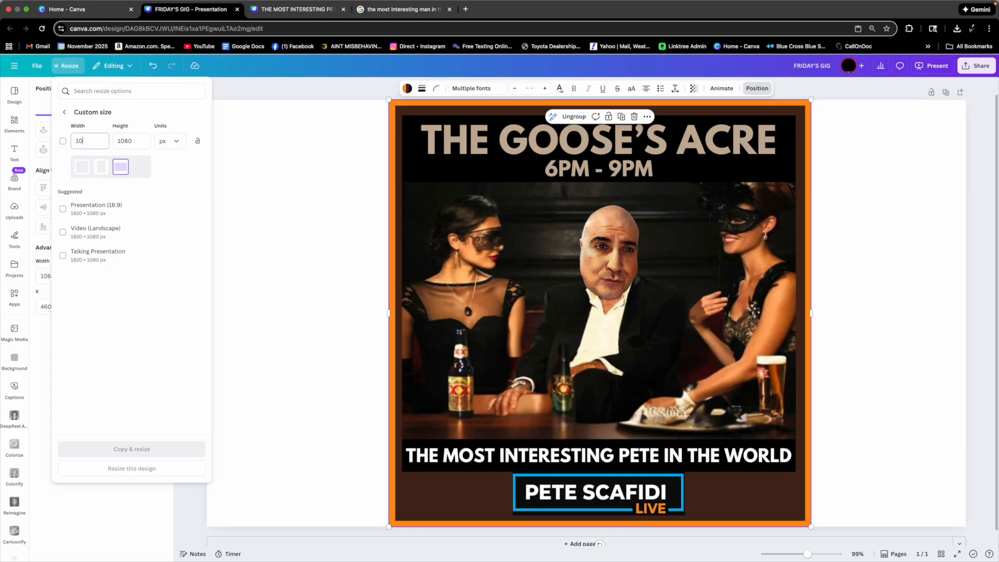
left_click(144, 141)
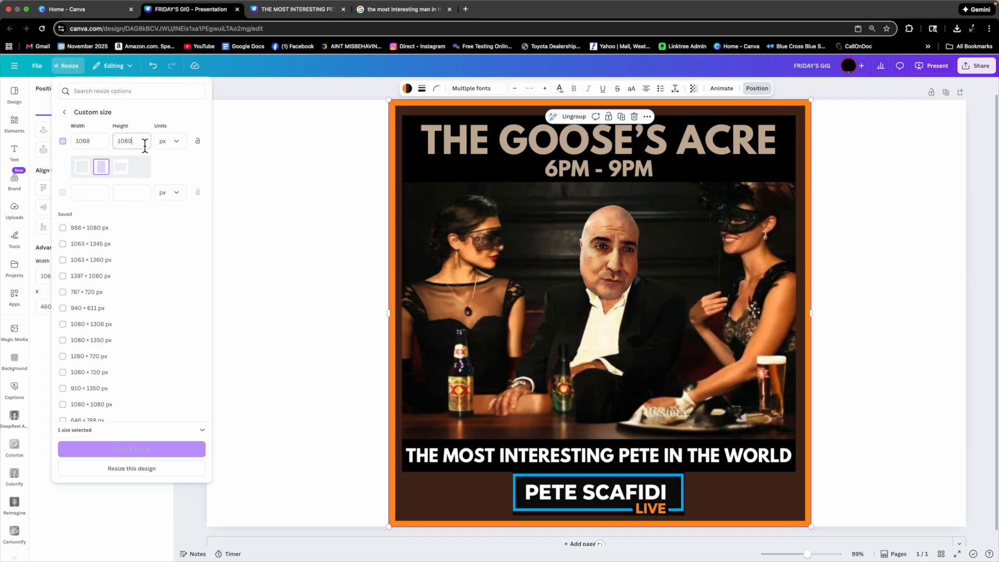
left_click(175, 168)
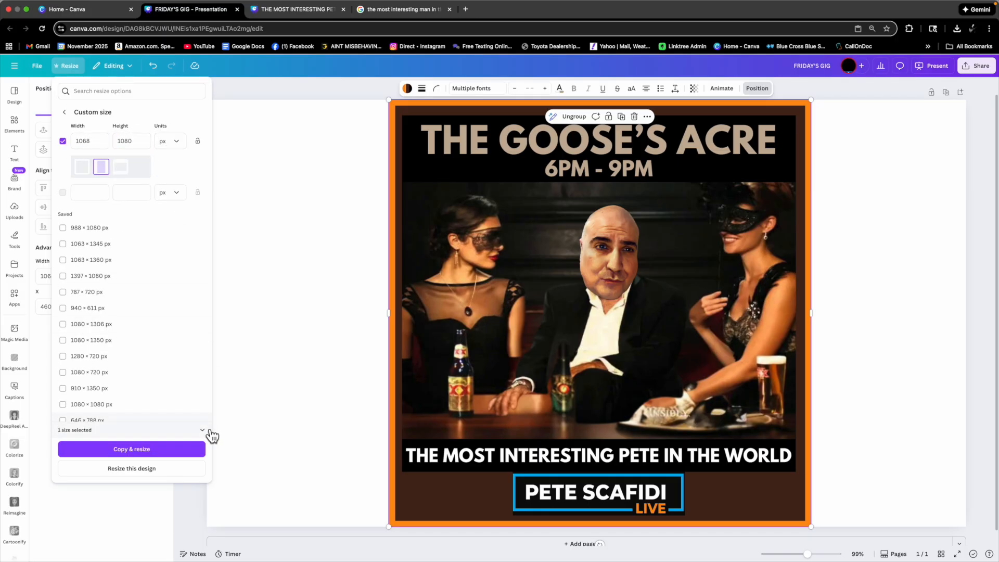
left_click(141, 474)
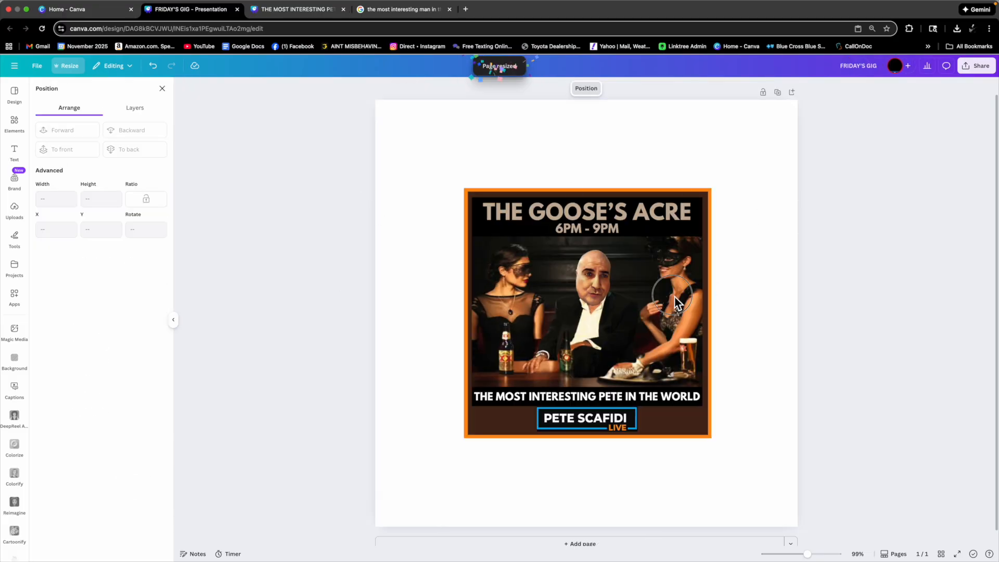
Move the grouped flyer to the page's top-left corner and enlarge it proportionally to about 1068 by 1080 px, covering the whole page
left_click(727, 259)
left_click_drag(669, 271, 584, 183)
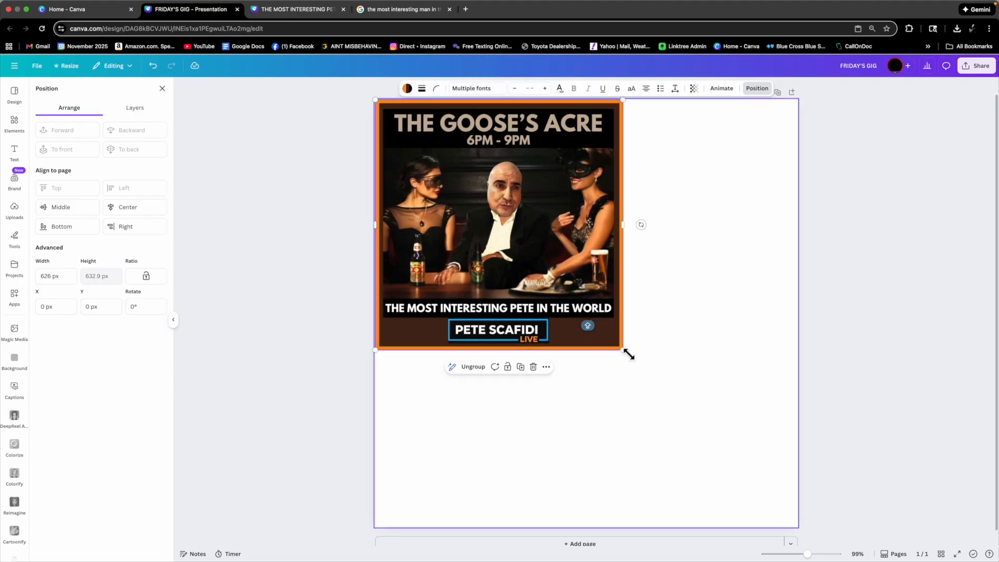
left_click_drag(623, 350, 792, 531)
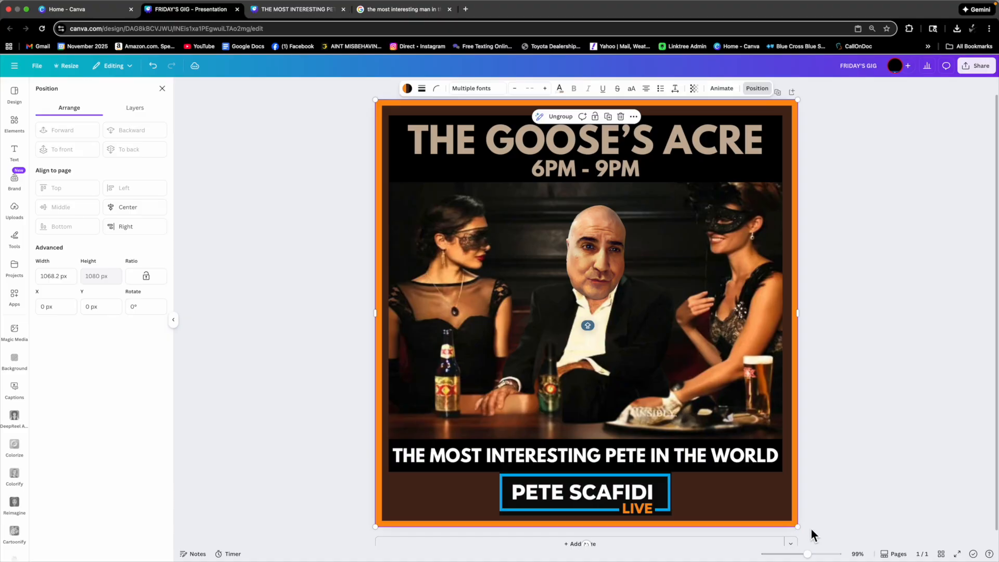
left_click(833, 98)
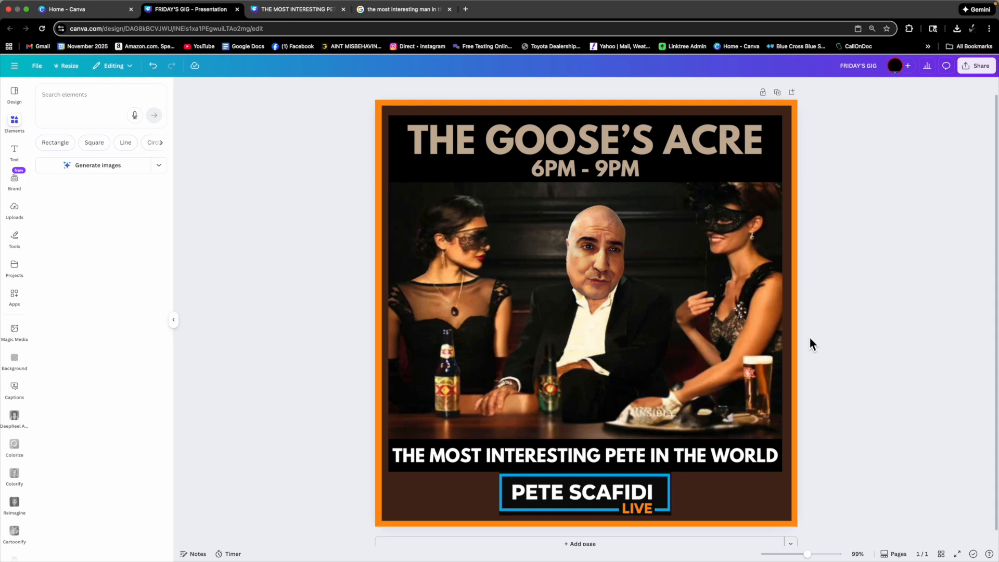
Download the resized 1068 by 1080 px design as a PNG file at size 1
left_click(968, 66)
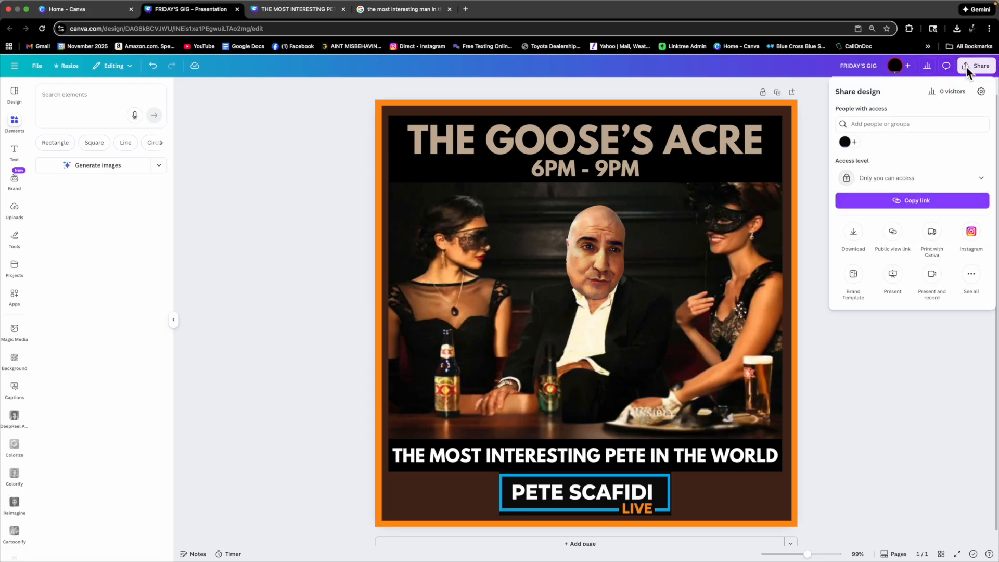
left_click(854, 235)
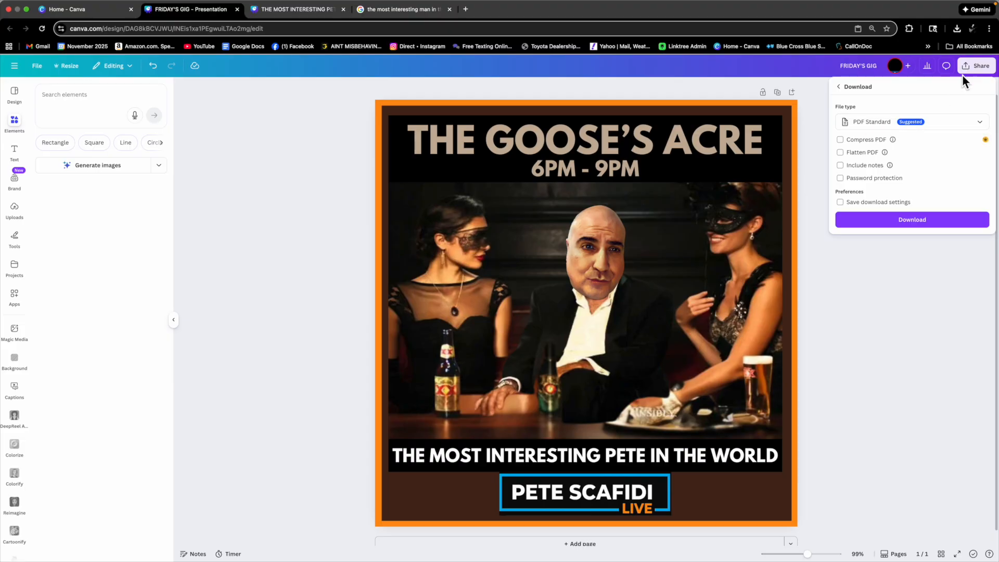
left_click(927, 124)
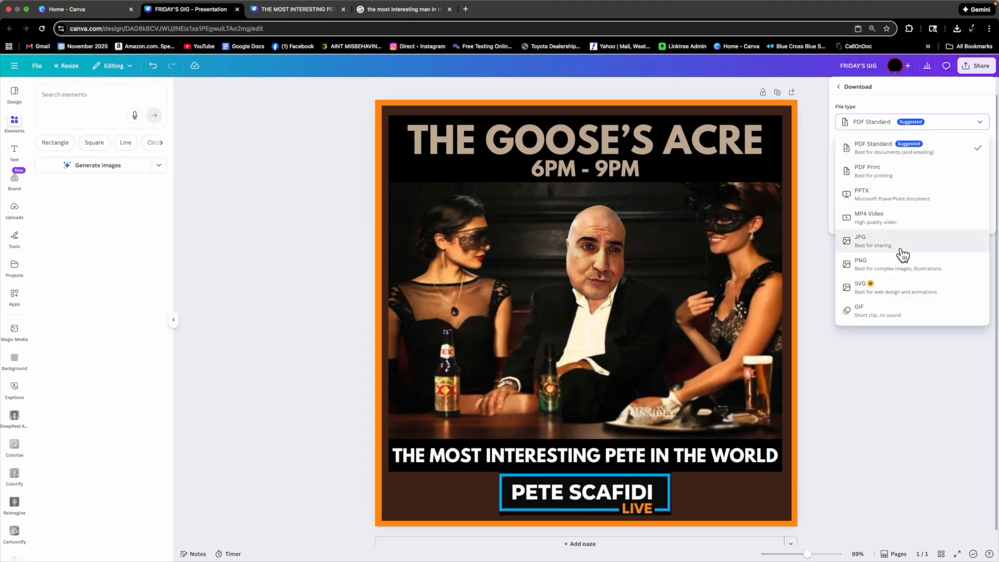
left_click(900, 267)
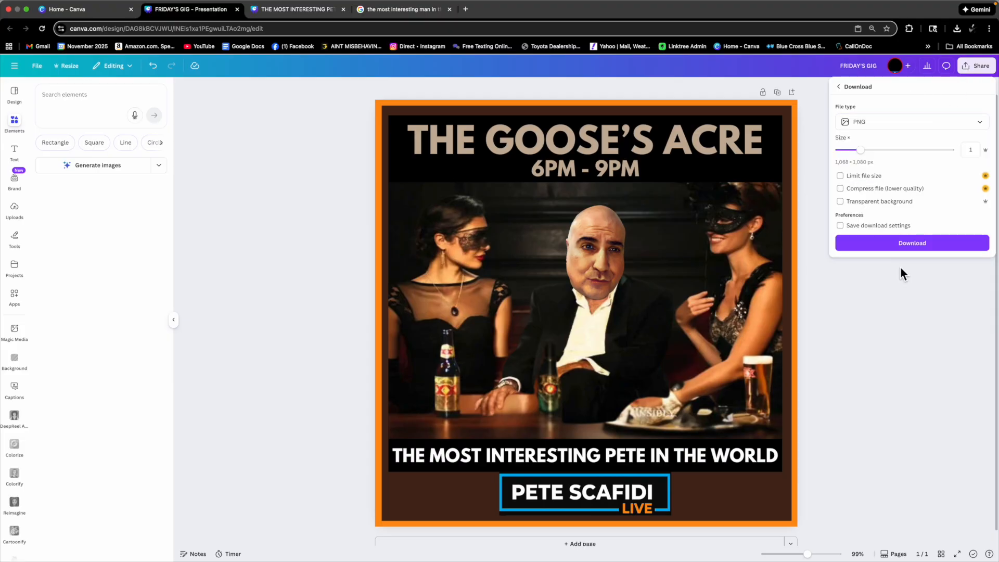
left_click(919, 245)
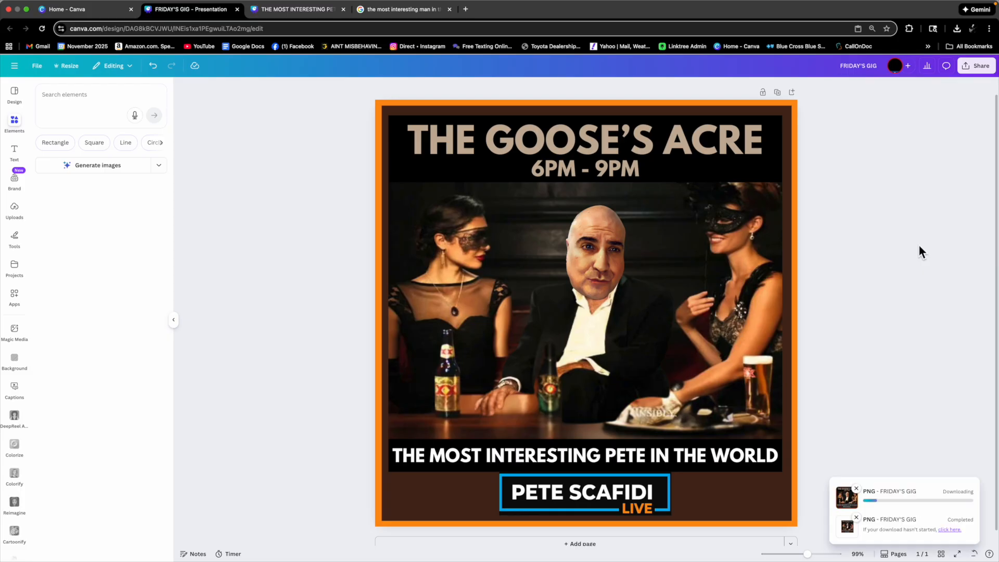